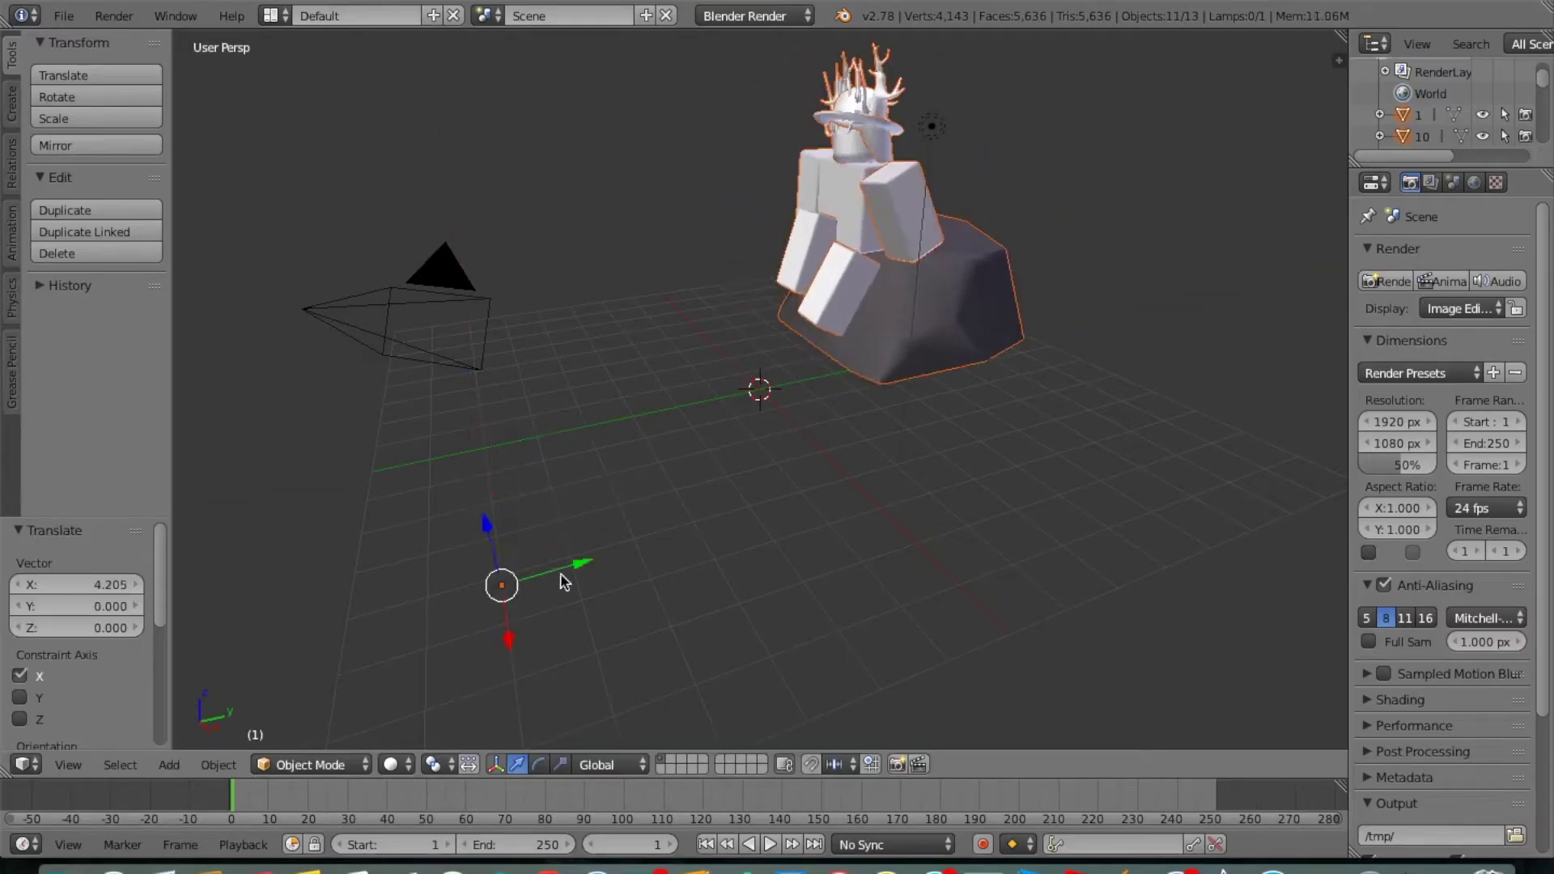
- Orbit to face the seated character and enable Textured Solid so the rock and character show their textures
middle_click_drag(328, 599, 890, 323)
scroll(890, 324, "up", 4)
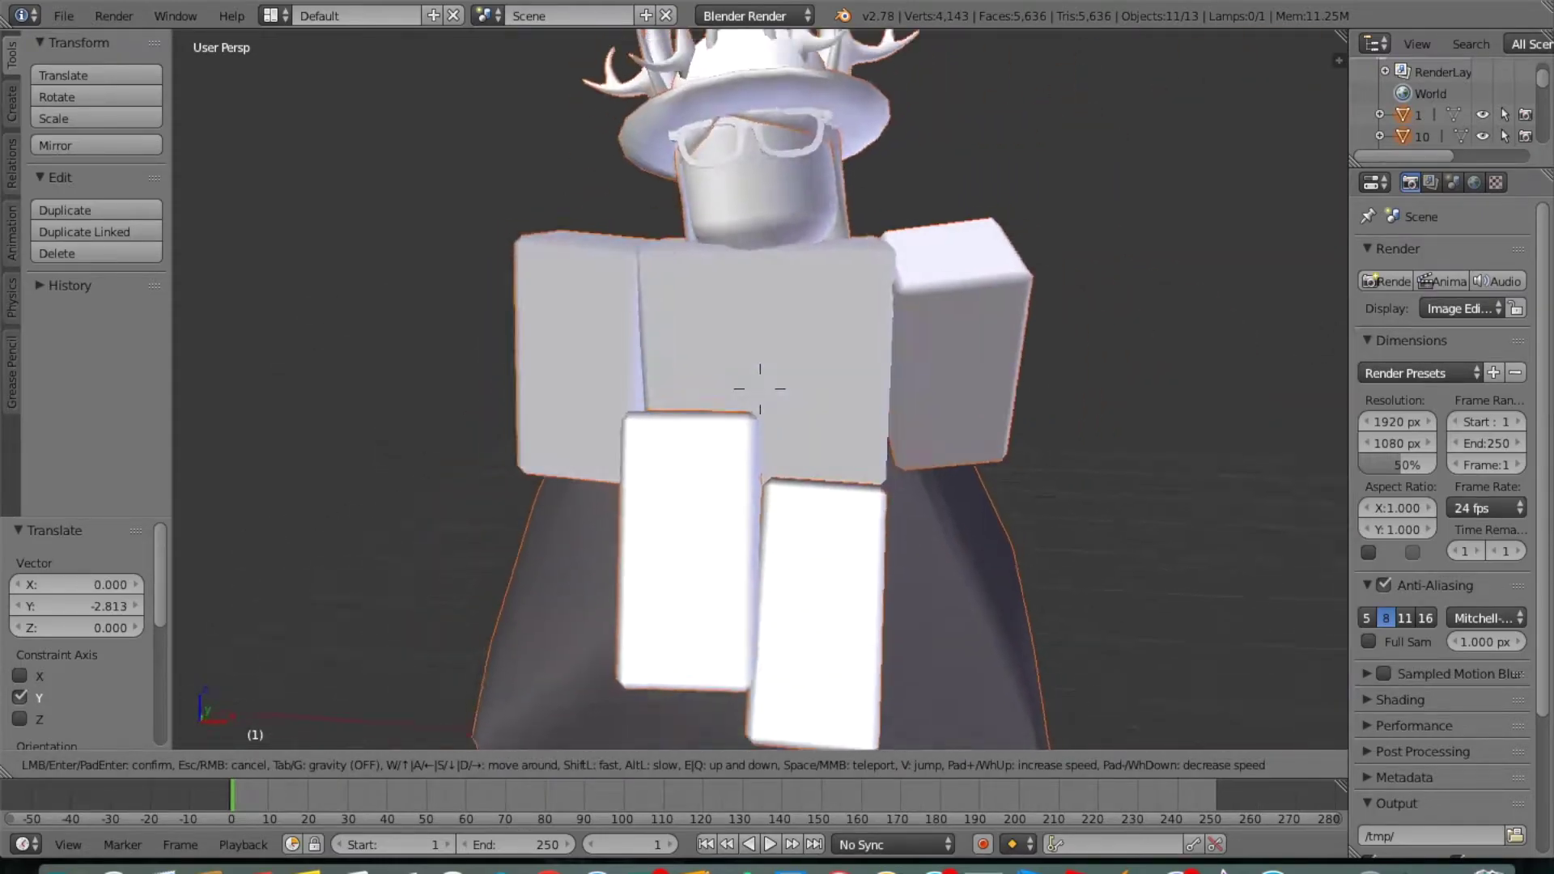
left_click(1318, 62)
left_click(1079, 676)
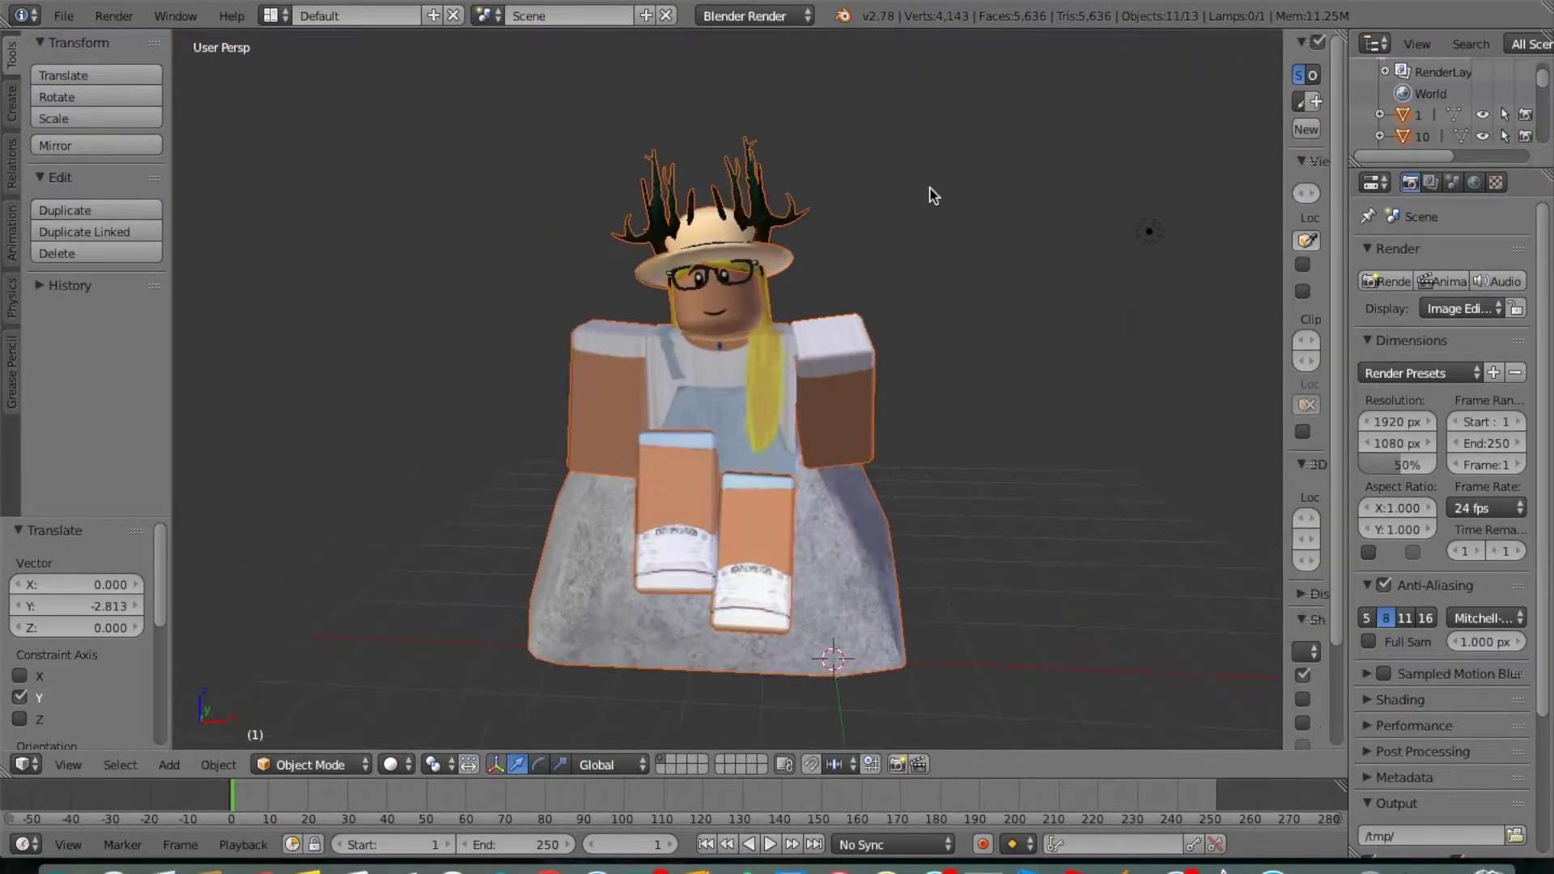
scroll(929, 191, "up", 4)
right_click(777, 486)
- Enter Edit Mode on the right leg and remove its duplicate vertices
key("Tab")
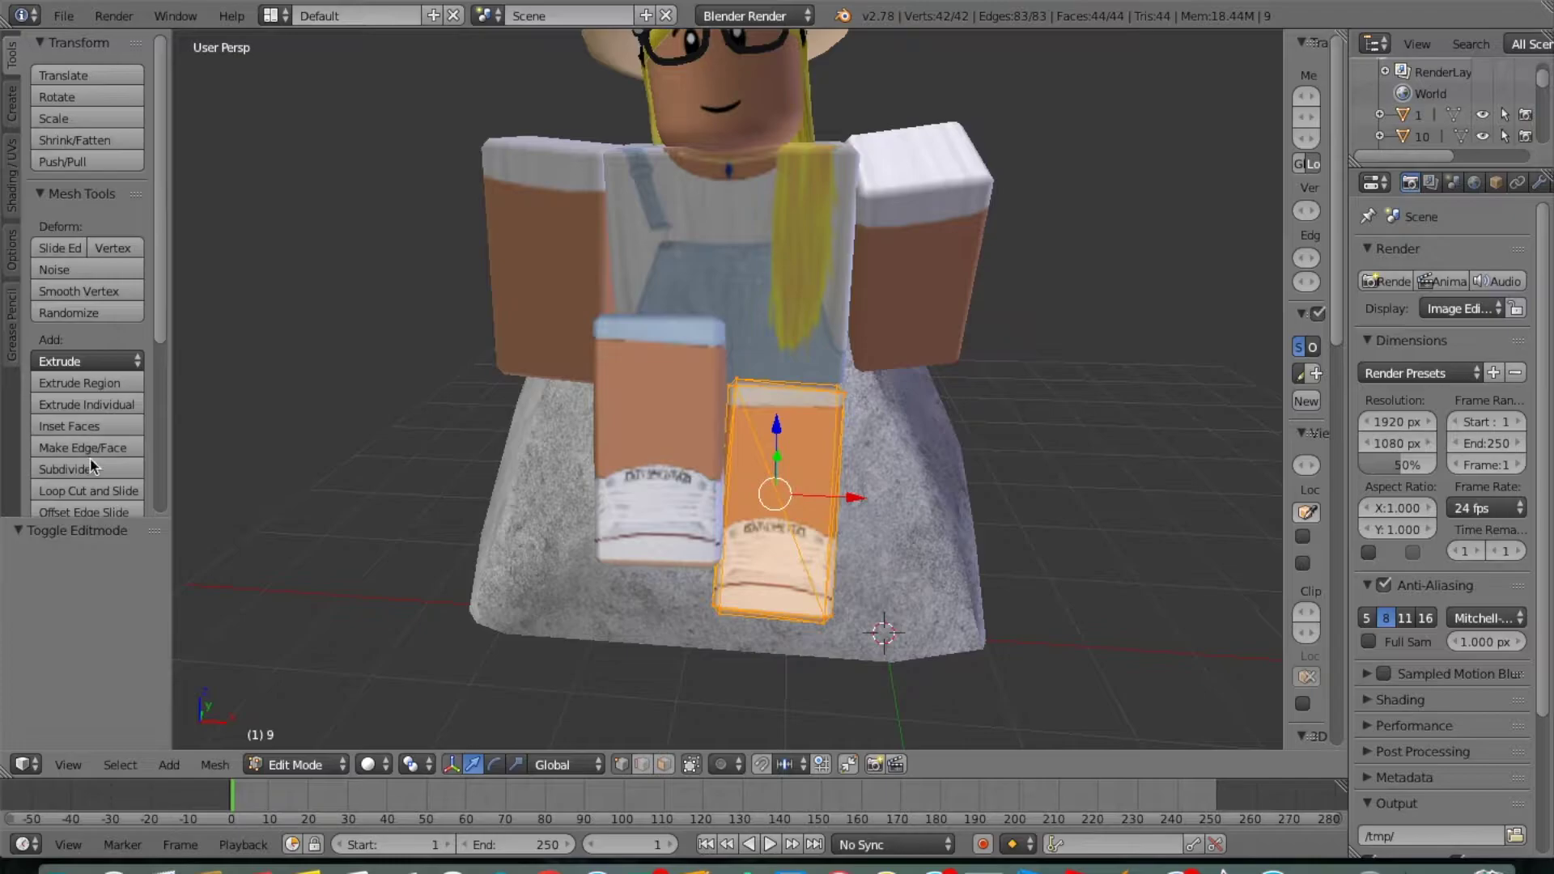
scroll(93, 457, "down", 8)
left_click(84, 447)
mouse_move(1286, 55)
left_mouse_down()
mouse_move(1346, 191)
mouse_move(1059, 183)
left_mouse_up()
left_click(1270, 183)
left_click_drag(1056, 291, 1226, 364)
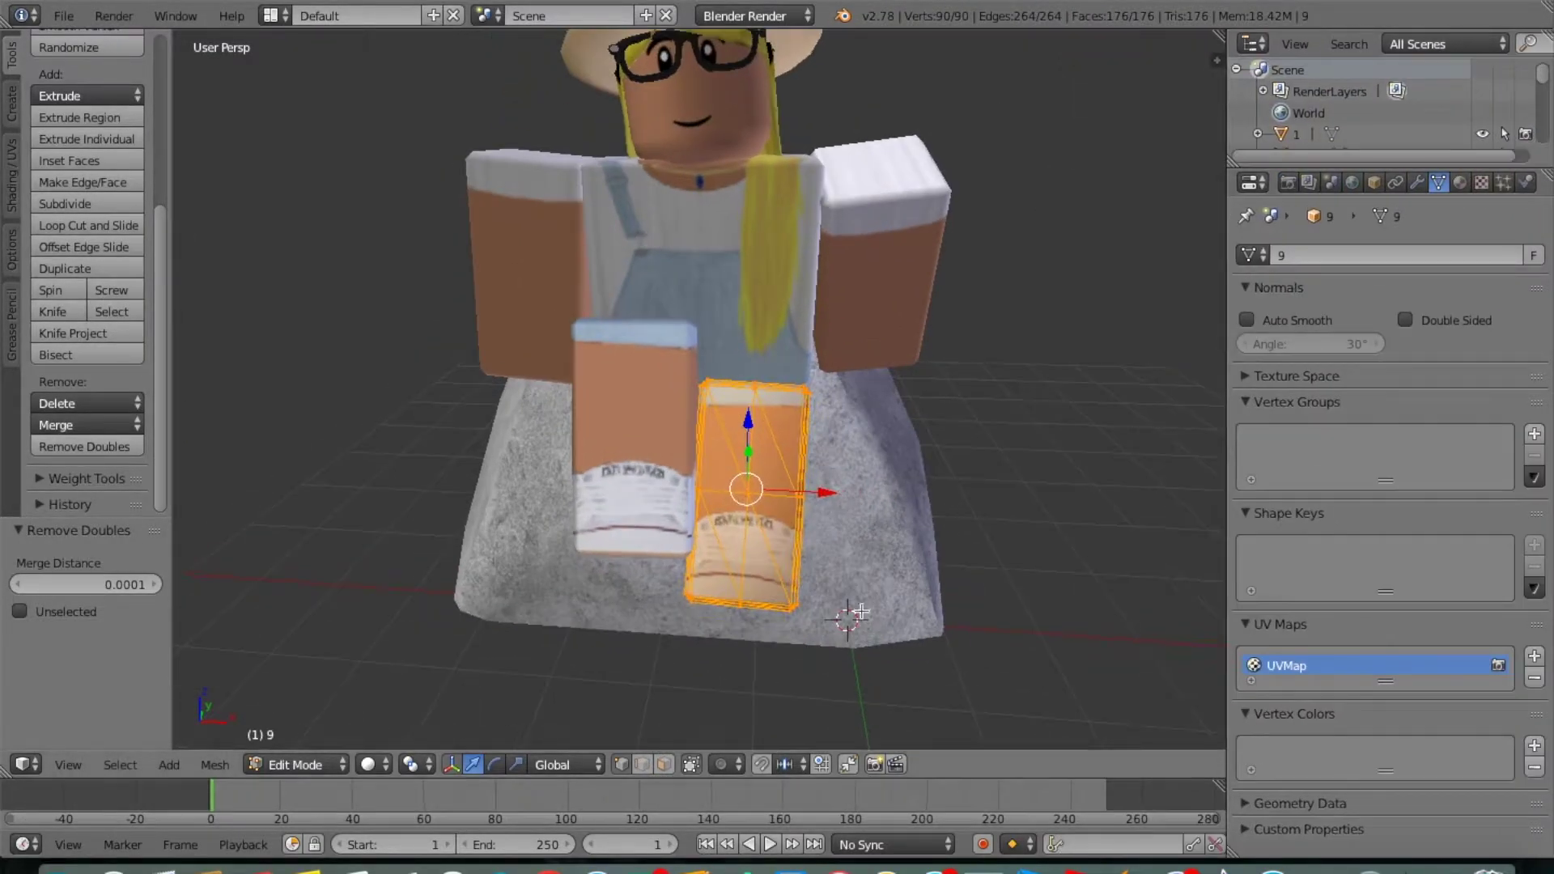
- Rotate the leg's lower half about X and move it along Y to bend it down
key("KP_Decimal")
middle_click_drag(688, 453, 729, 518)
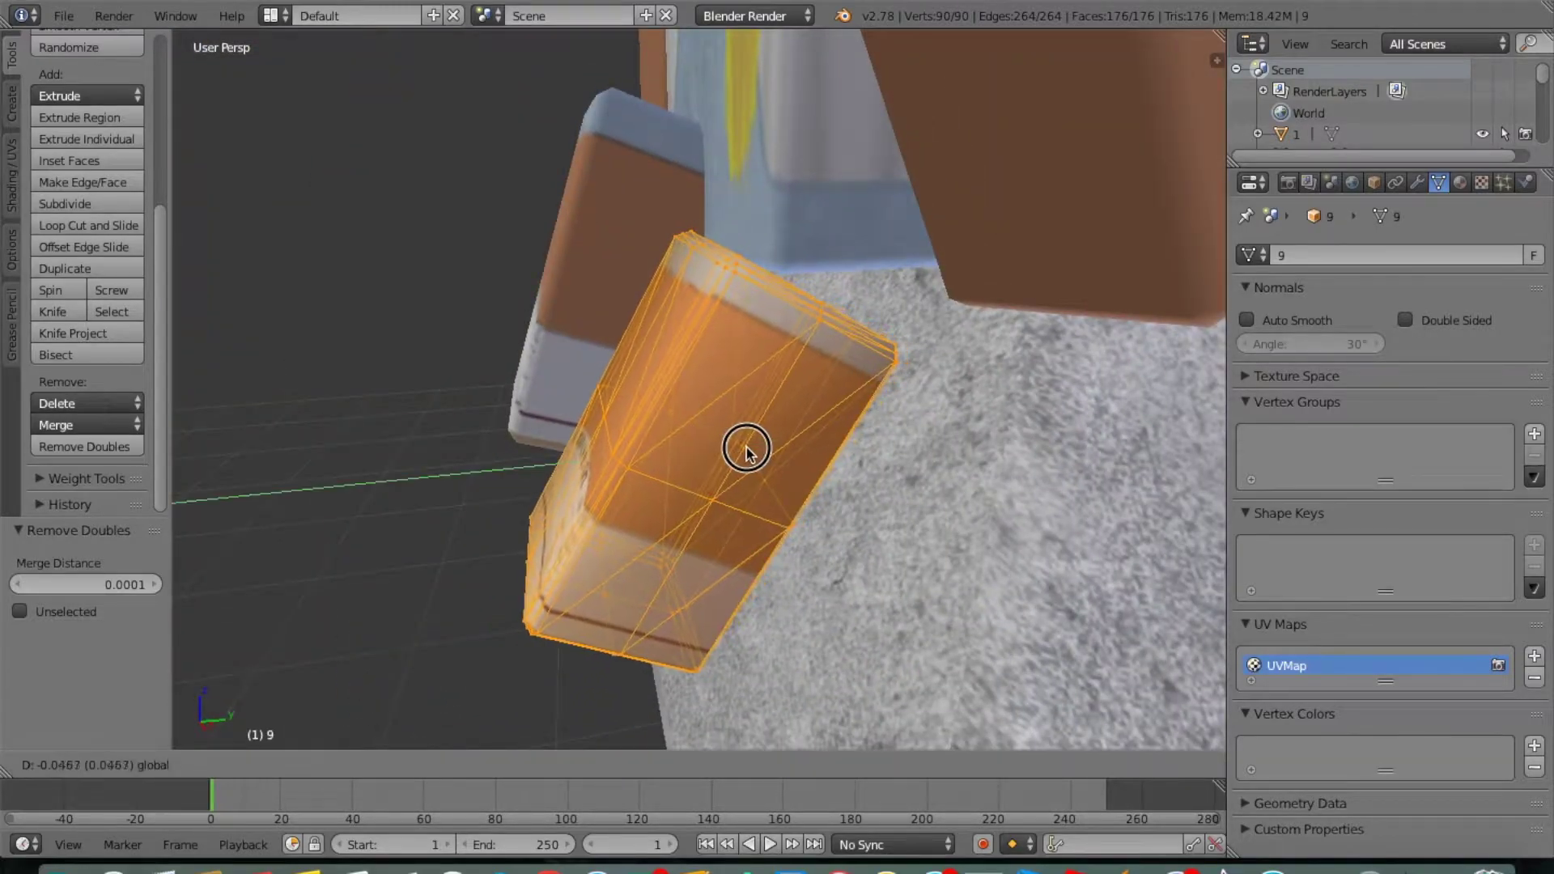
left_click_drag(688, 400, 686, 383)
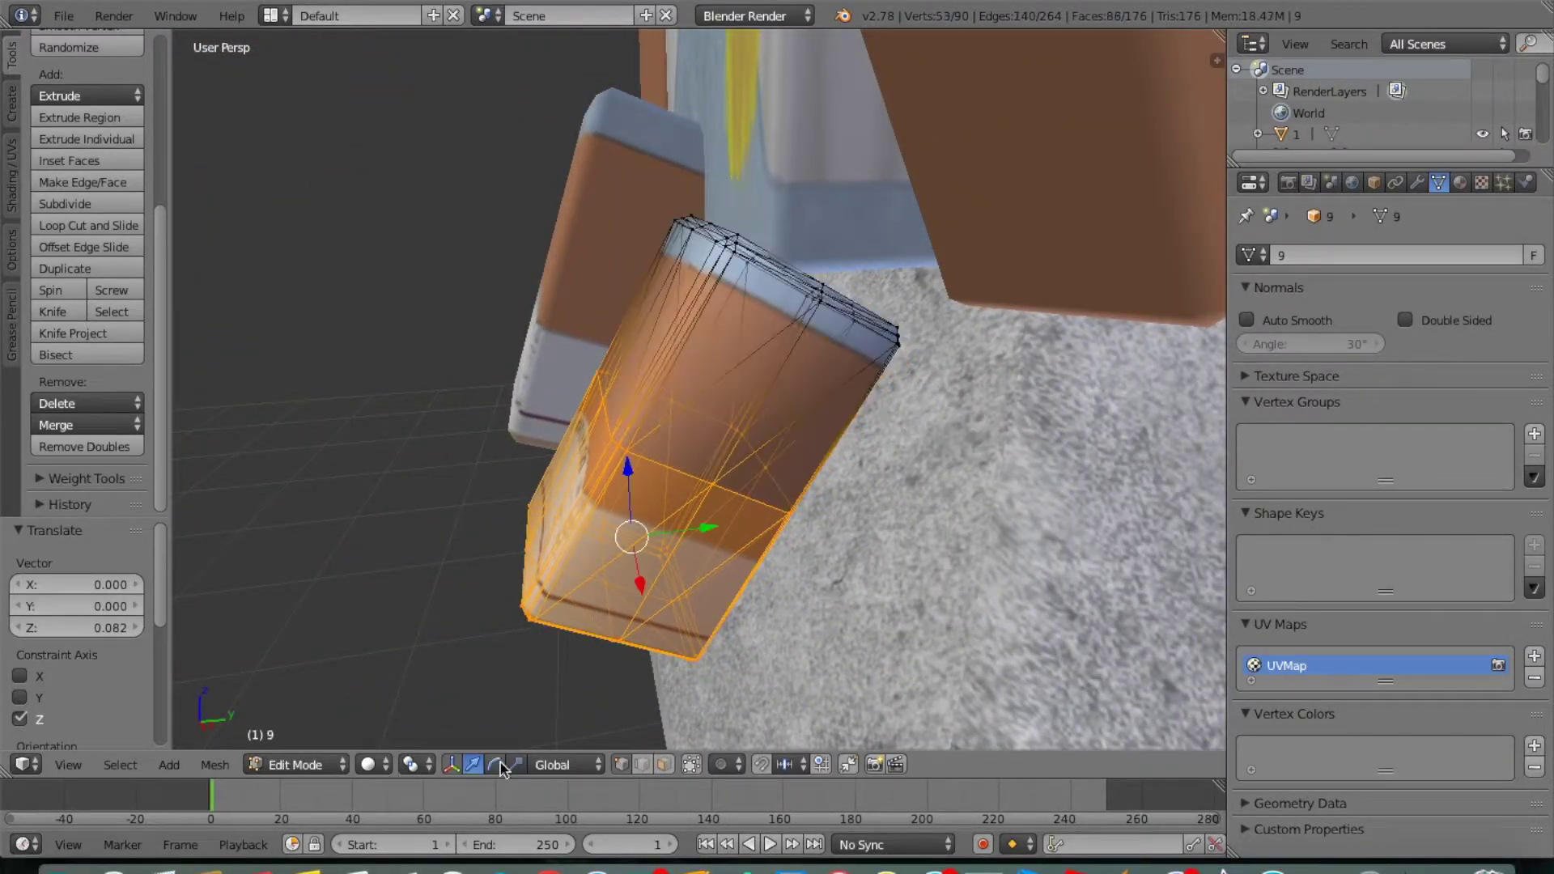
key("r")
key("x")
left_click(631, 461)
key("g")
key("y")
left_click(712, 542)
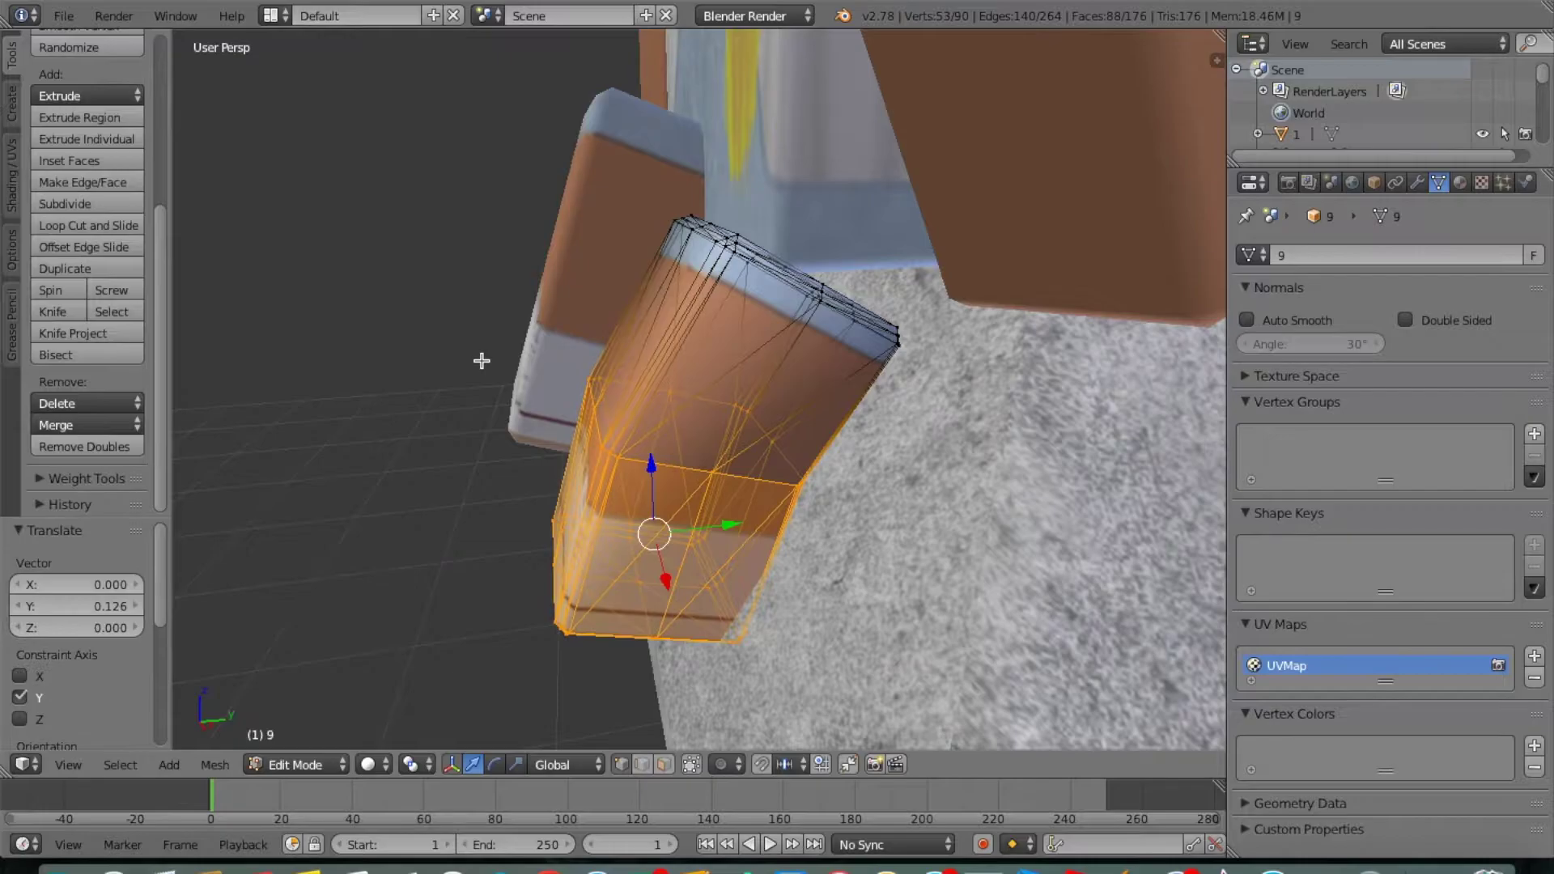
- Refine the lower leg's rotation and Y offset so the shin rests against the rock edge
middle_click_drag(486, 356, 516, 765)
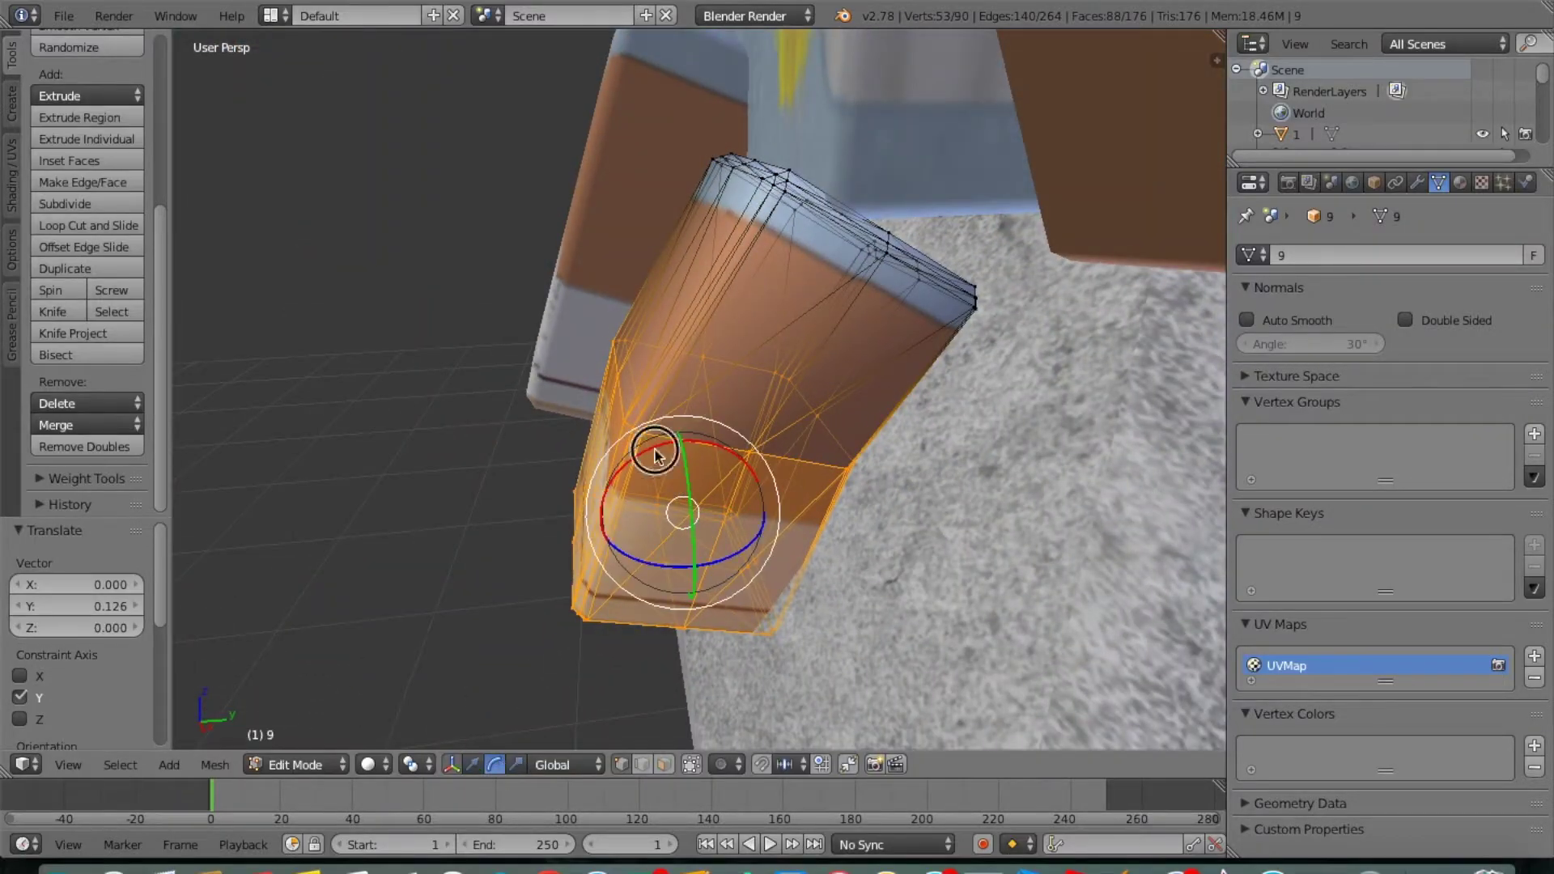
middle_click_drag(655, 455, 680, 507)
left_click_drag(680, 507, 756, 509)
mouse_move(757, 509)
middle_mouse_down()
mouse_move(497, 615)
mouse_move(605, 488)
middle_mouse_up()
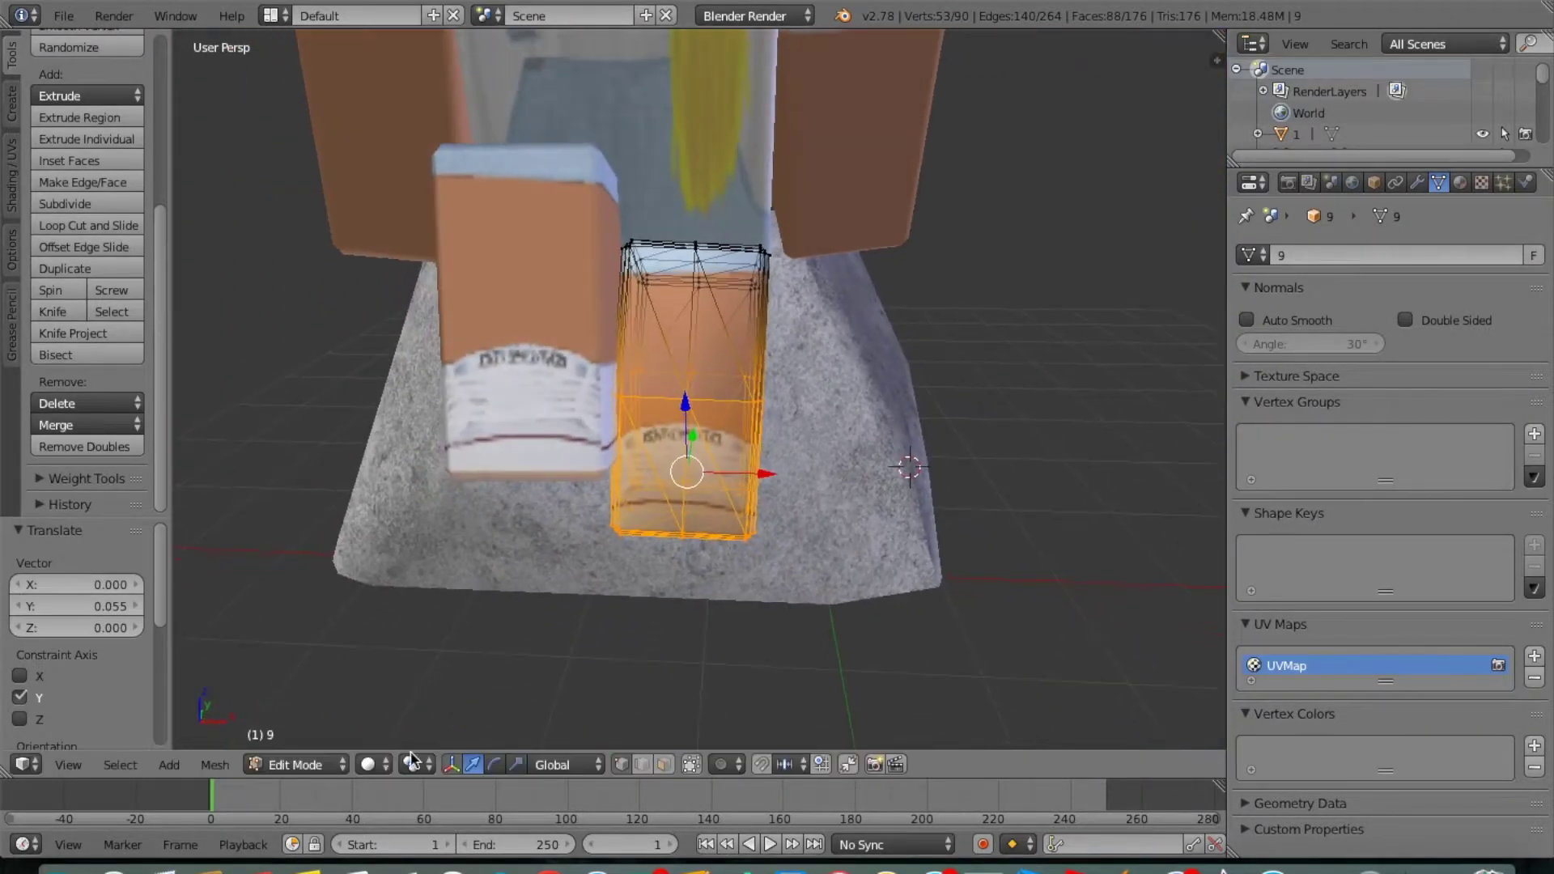
- Exit Edit Mode on the leg and fly the view closer to the legs
key("Tab")
key("shift+f")
key("w")
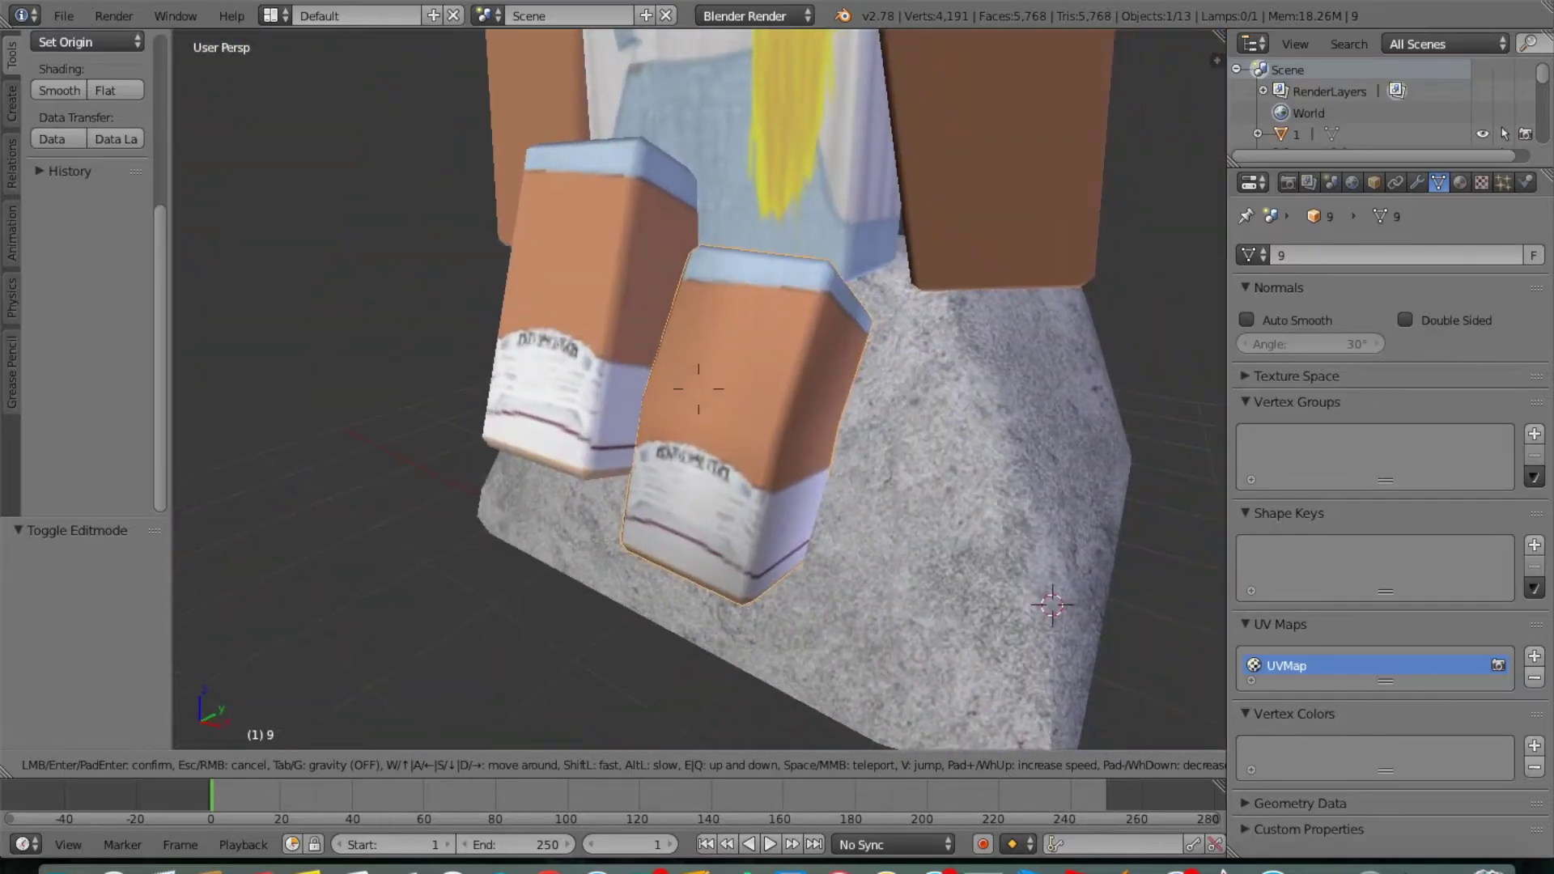
left_click(697, 389)
- Select the other leg, enter Edit Mode and remove its duplicate vertices
right_click(506, 396)
left_click(310, 765)
left_click(306, 715)
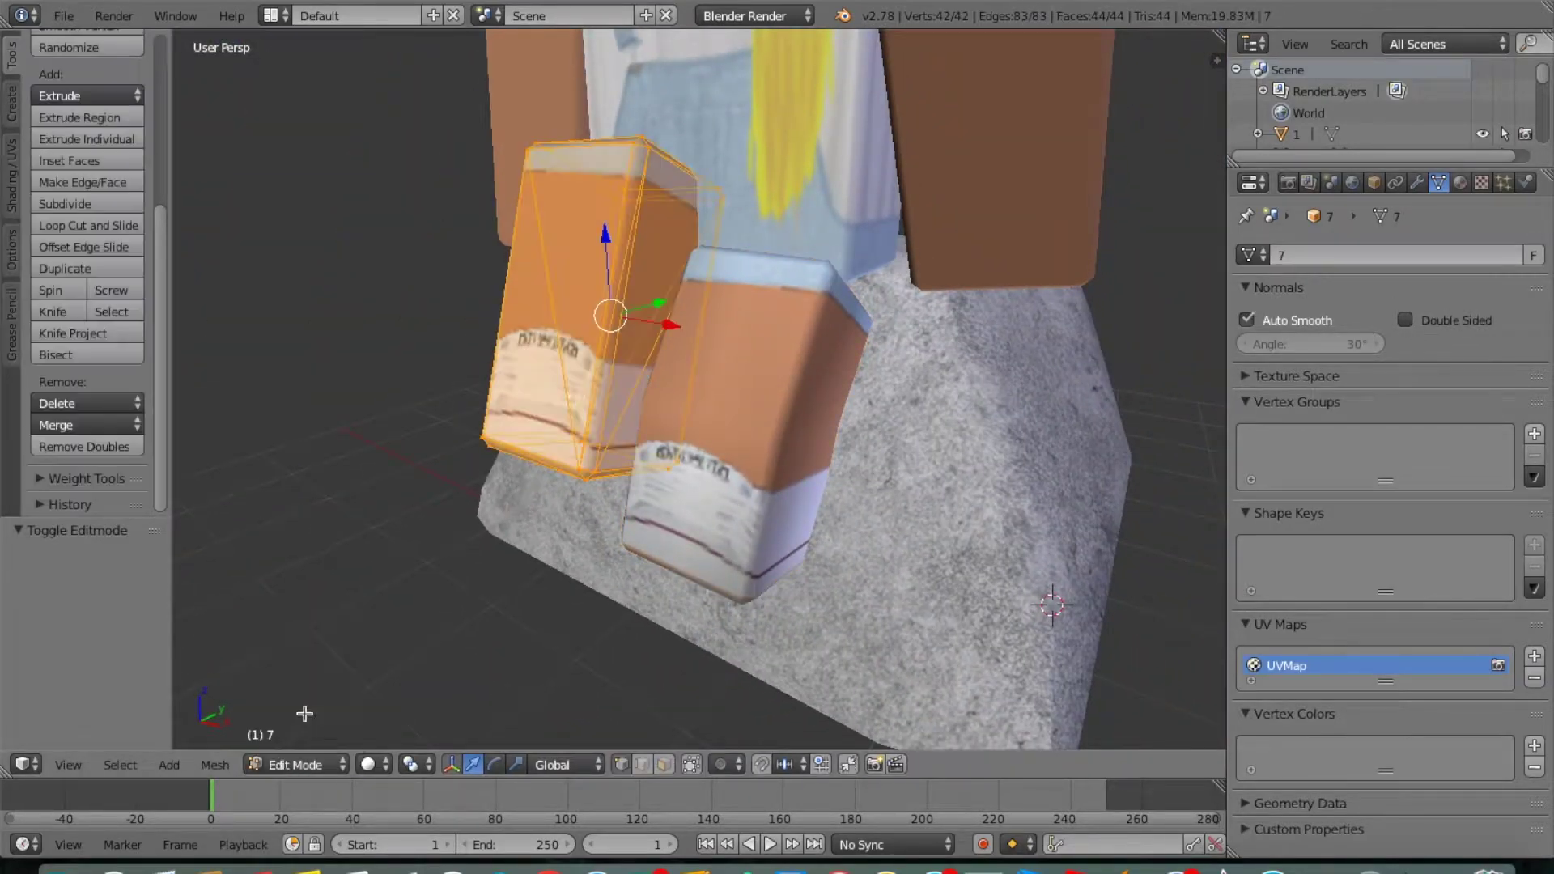
left_click(84, 446)
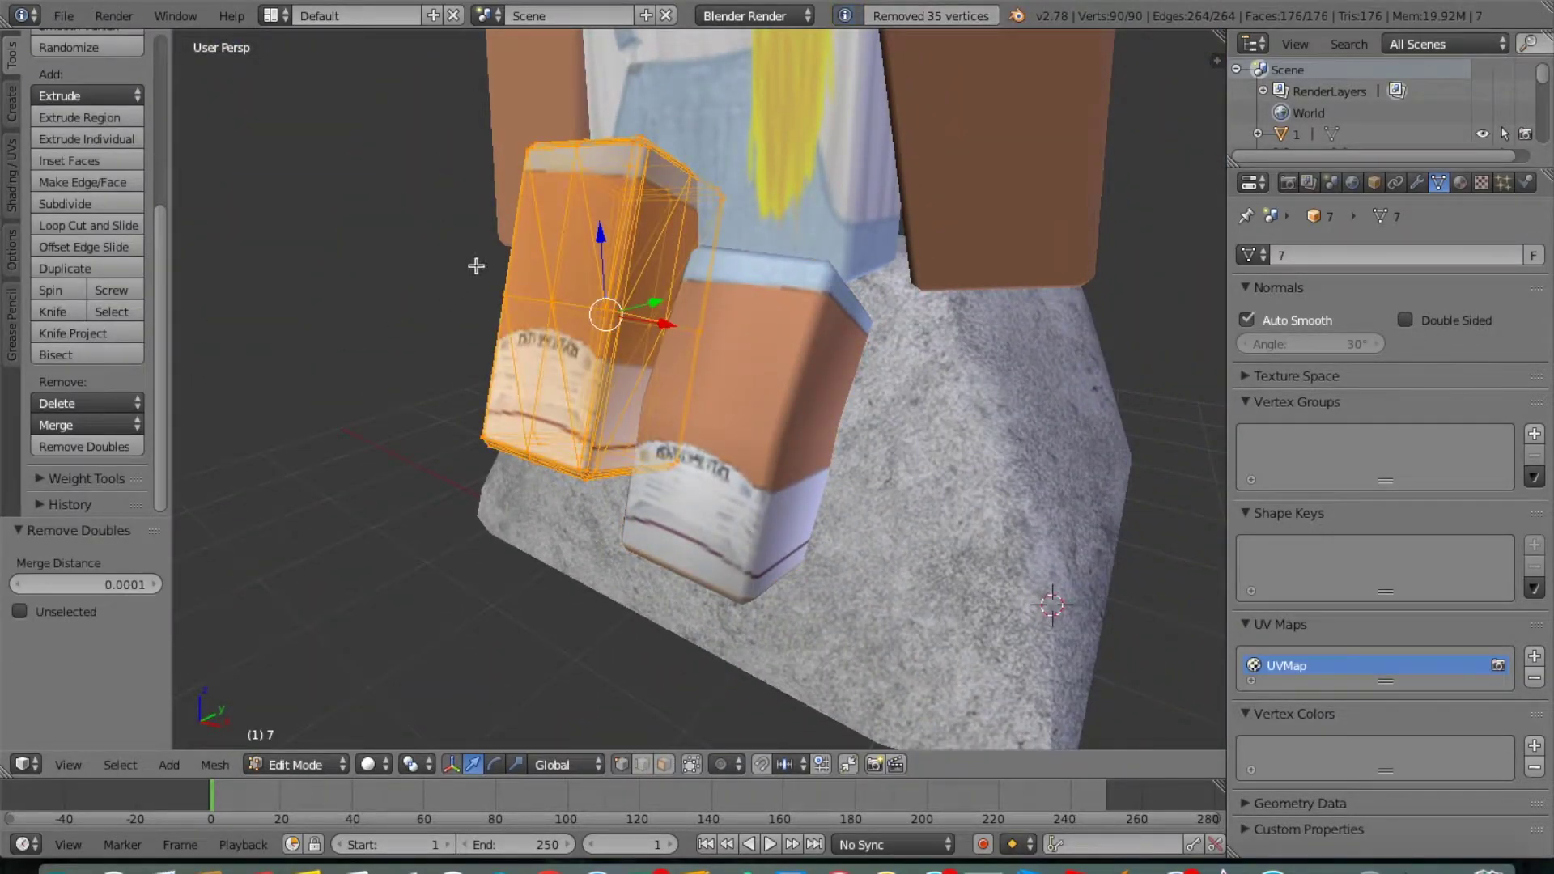
- Tilt the lower leg 8.881° about X, shift it along Y and tilt it slightly further
left_click(494, 764)
left_click_drag(591, 356, 591, 384)
scroll(722, 139, "up", 3)
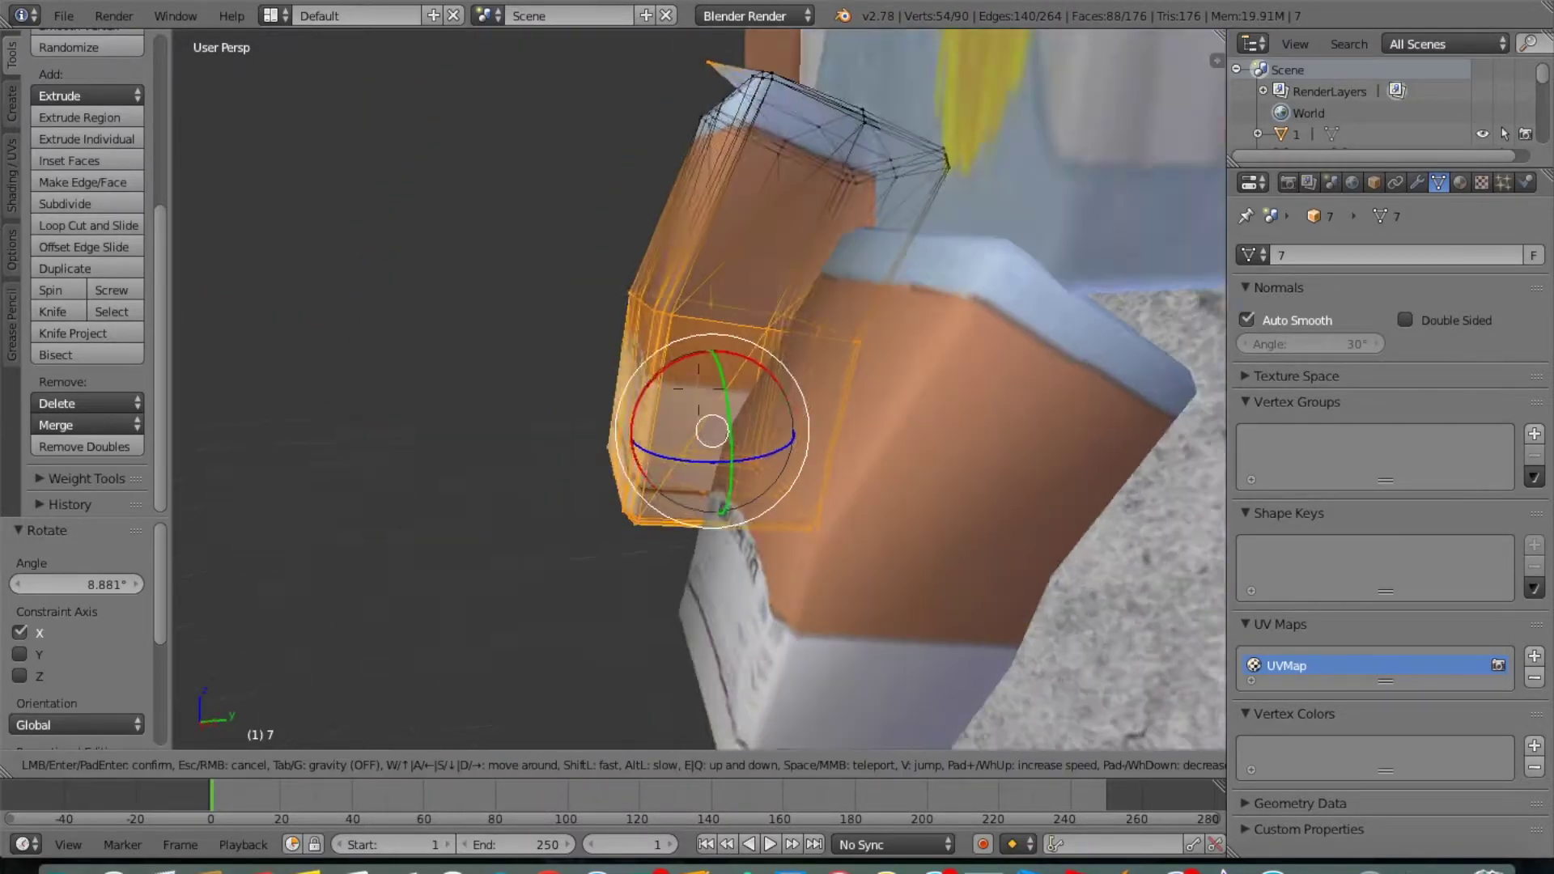
left_click_drag(800, 416, 824, 414)
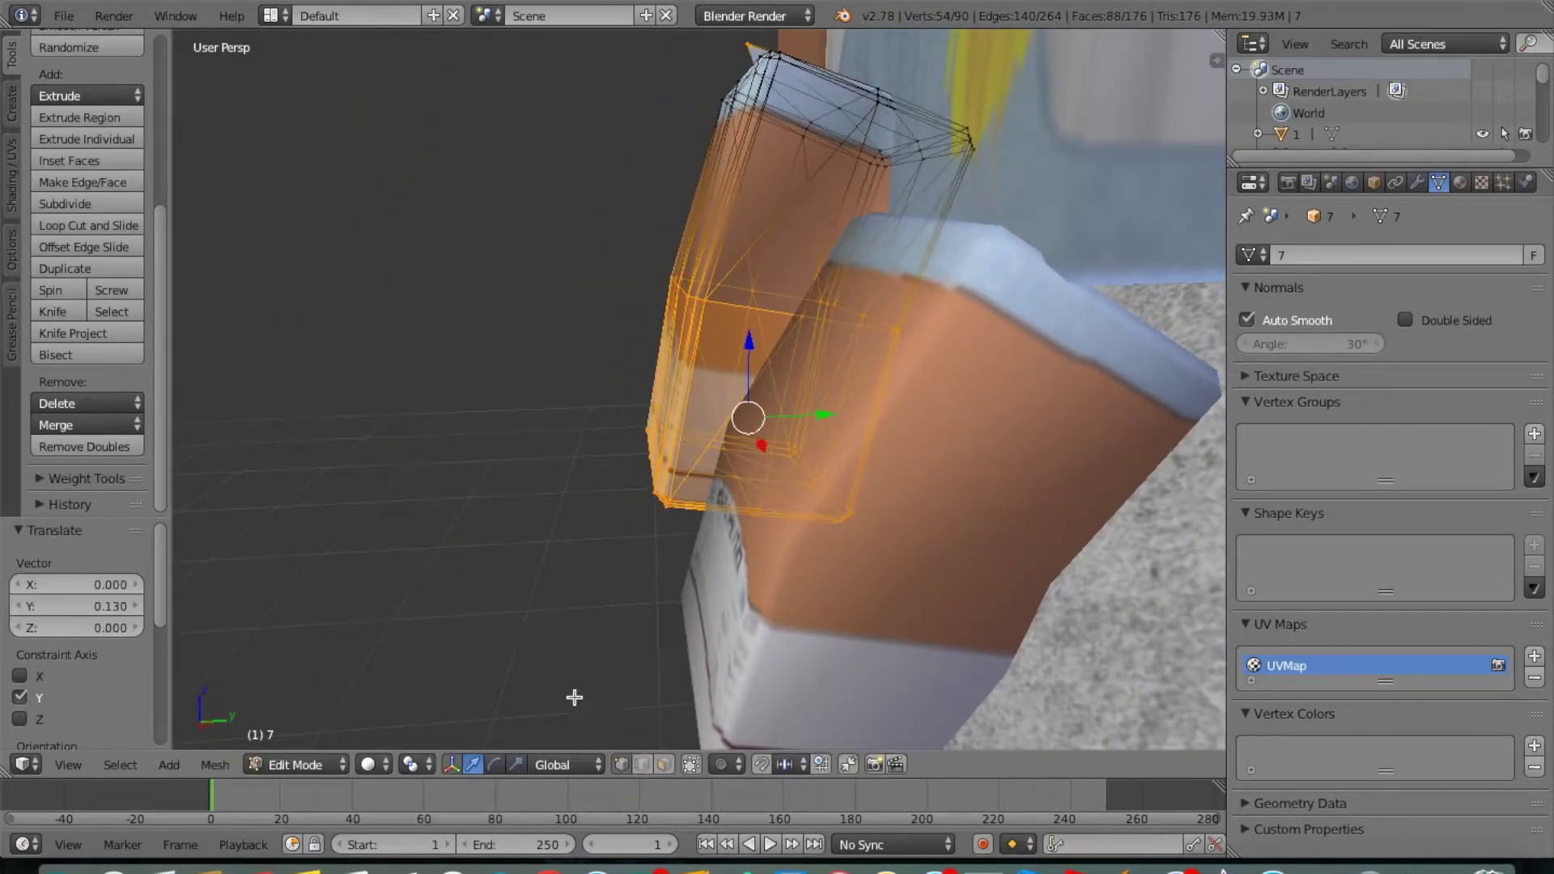
left_click_drag(697, 360, 688, 374)
left_click(793, 427)
- Trim the vertex selection, return to Object Mode and reframe the full character
key("shift+f")
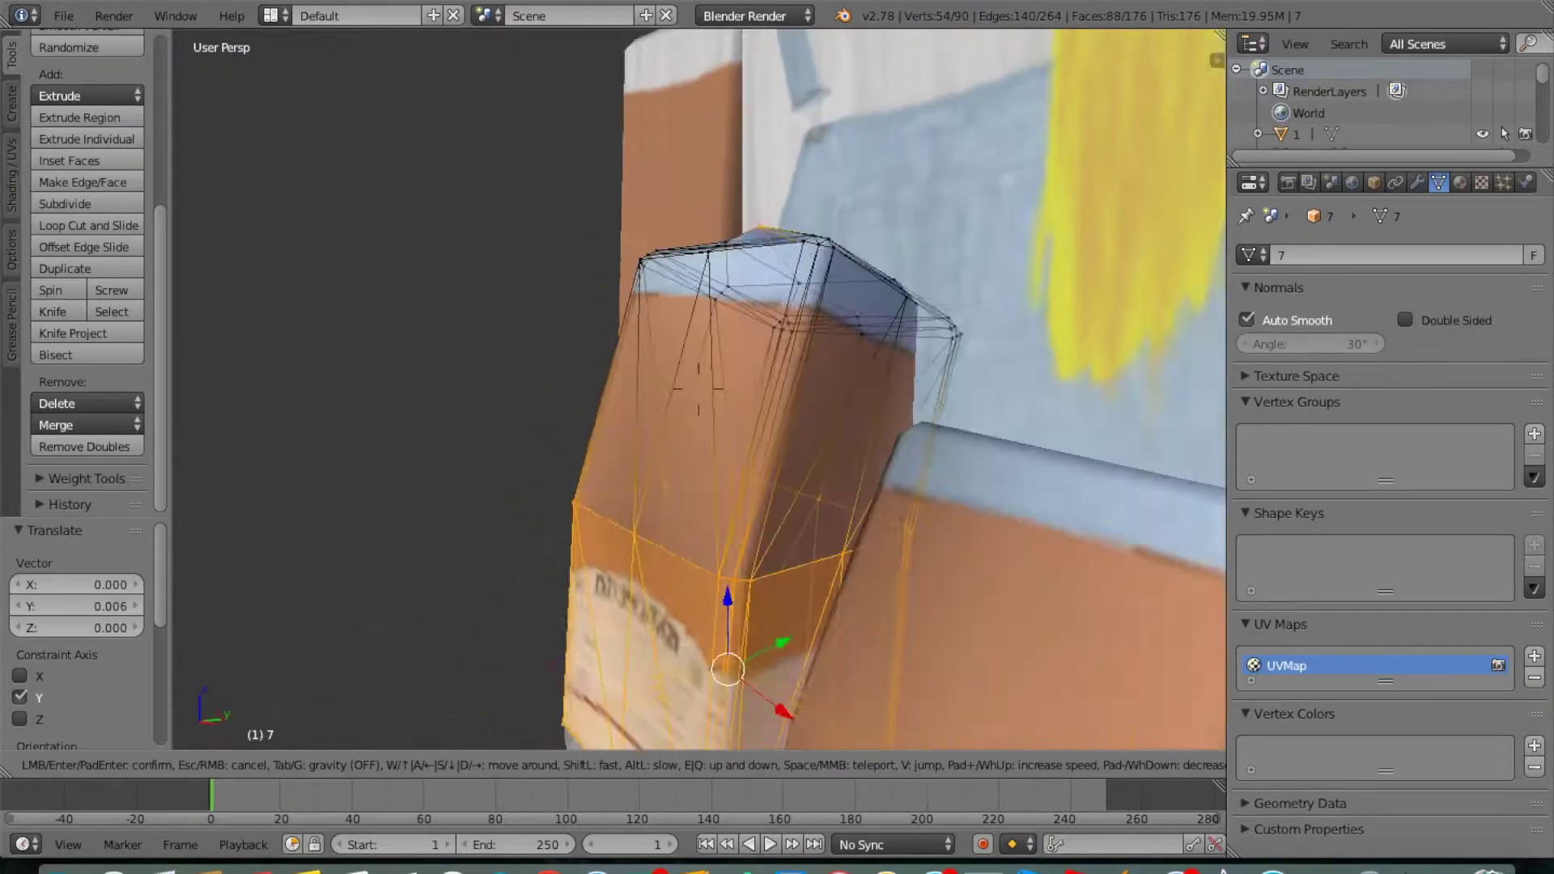
mouse_move(669, 413)
middle_mouse_down()
mouse_move(981, 680)
mouse_move(637, 696)
middle_mouse_up()
key("Escape")
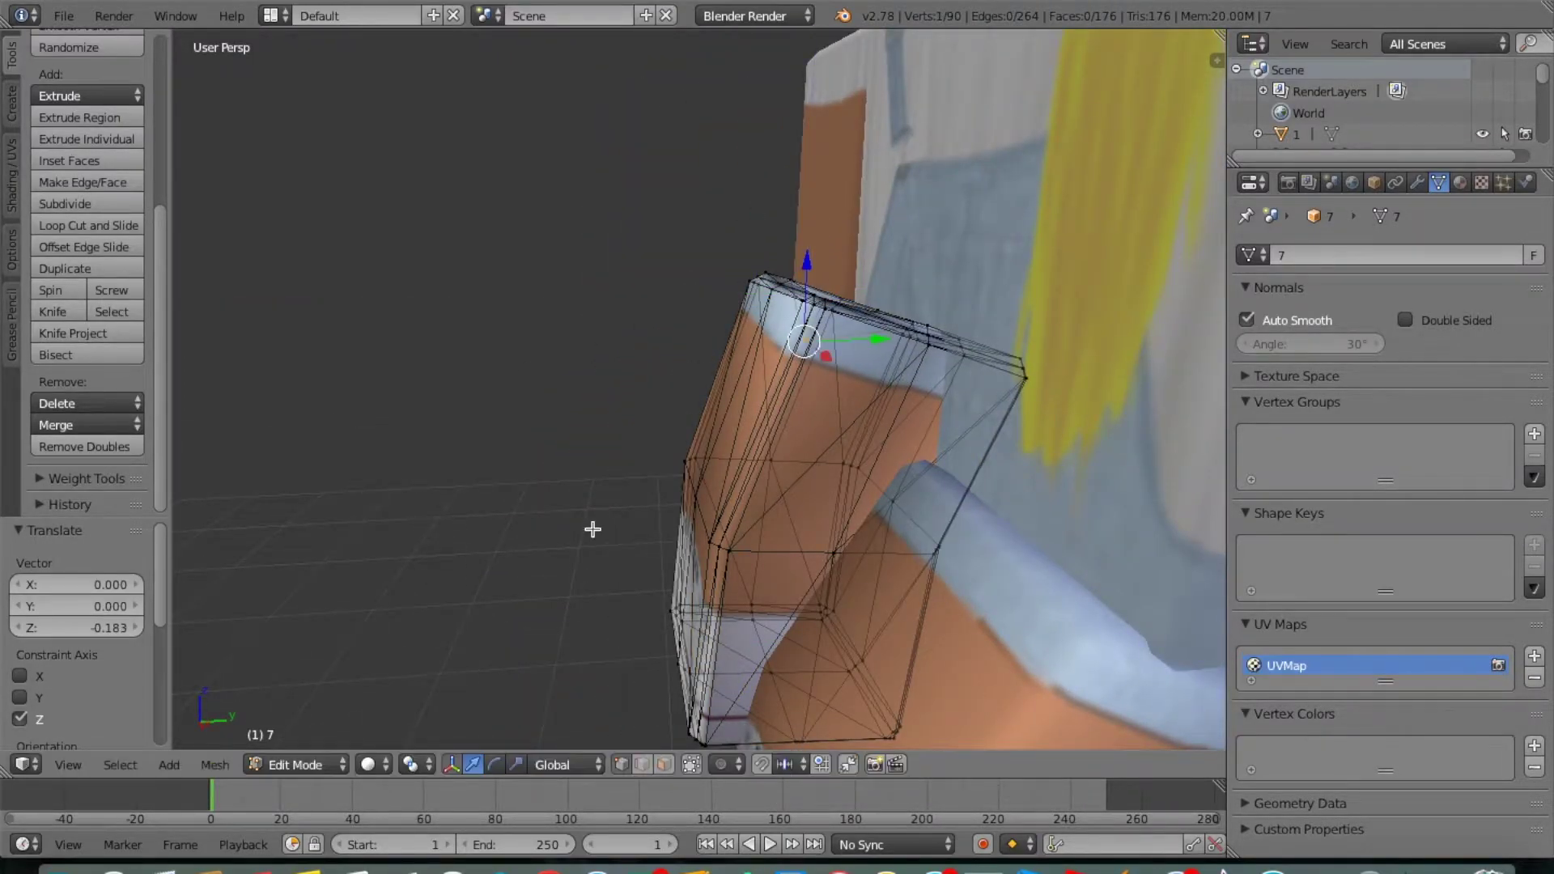
left_click(296, 764)
key("shift+f")
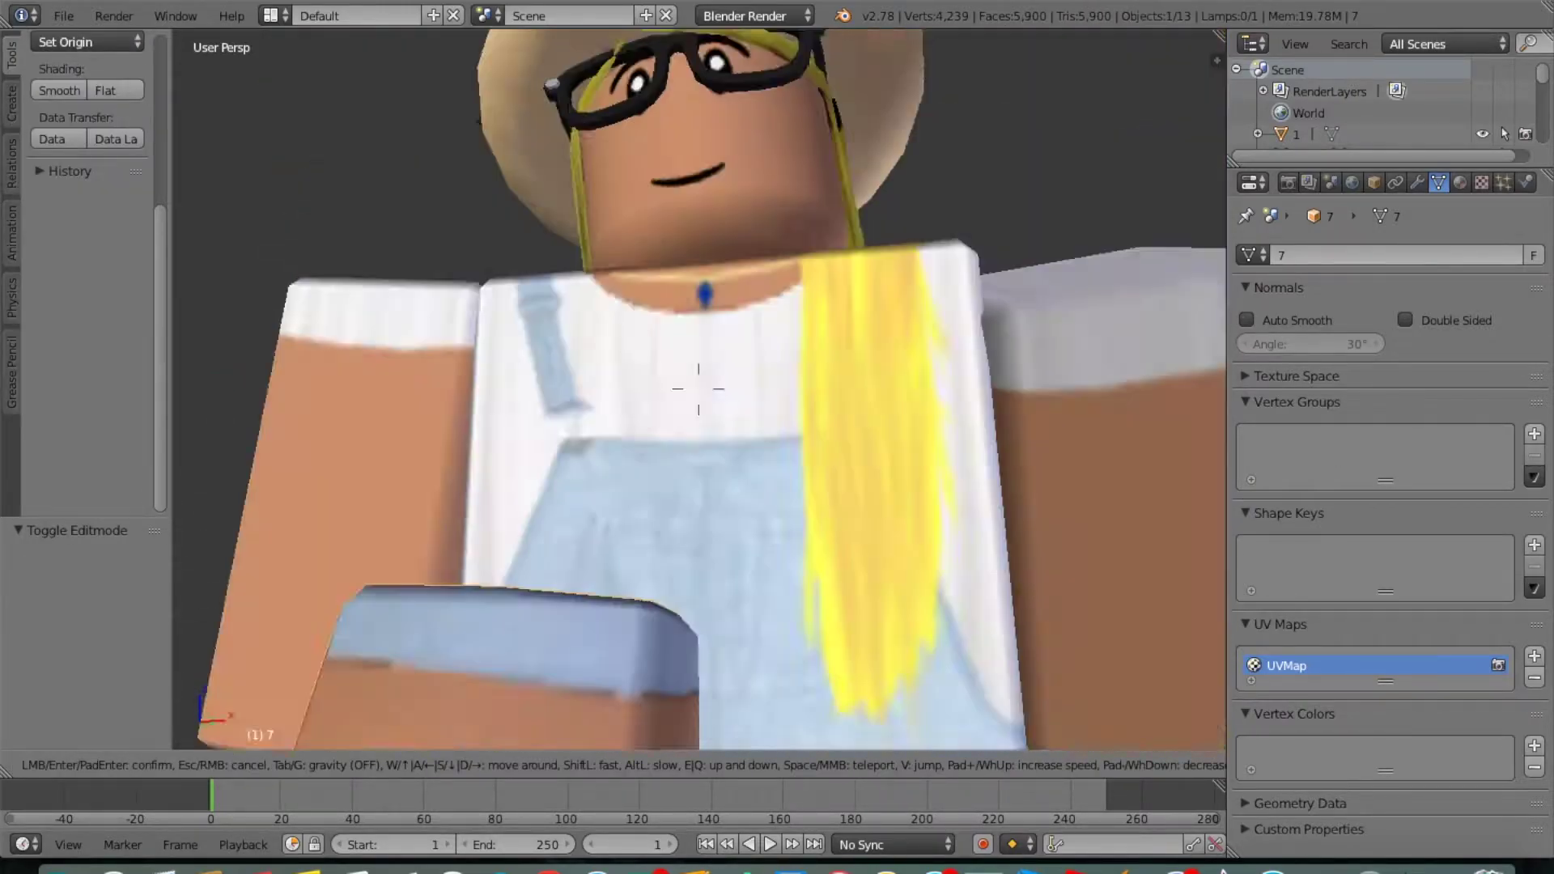
key("s")
left_click(542, 322)
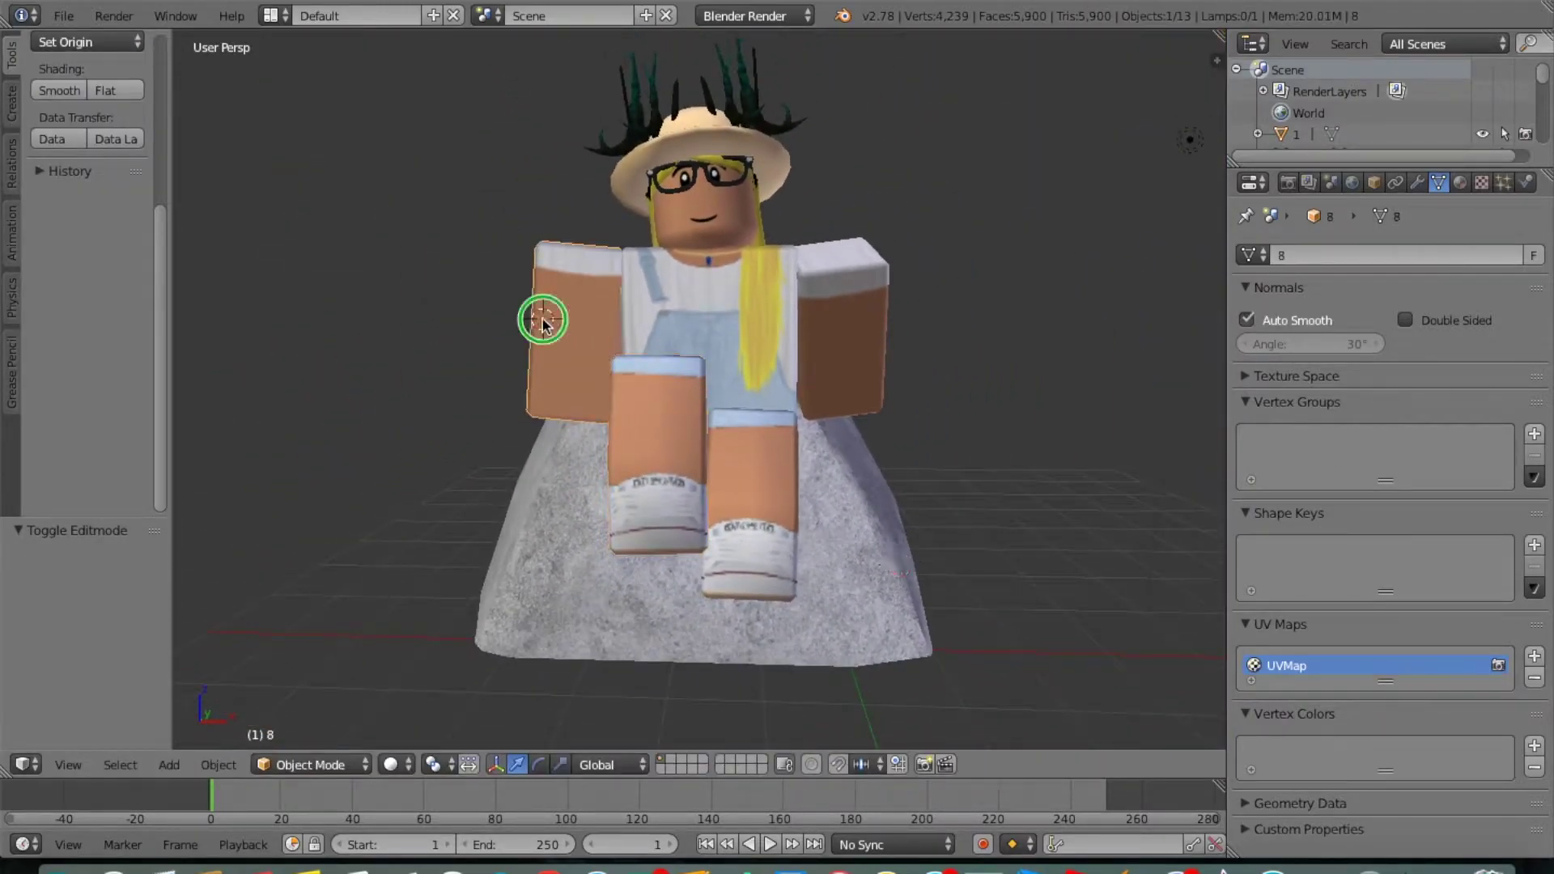
- Remove the left arm's 35 duplicate vertices, tilt it about -8° and shift it along X
left_click(310, 764)
left_click(309, 724)
key("a")
key("w")
left_click(346, 257)
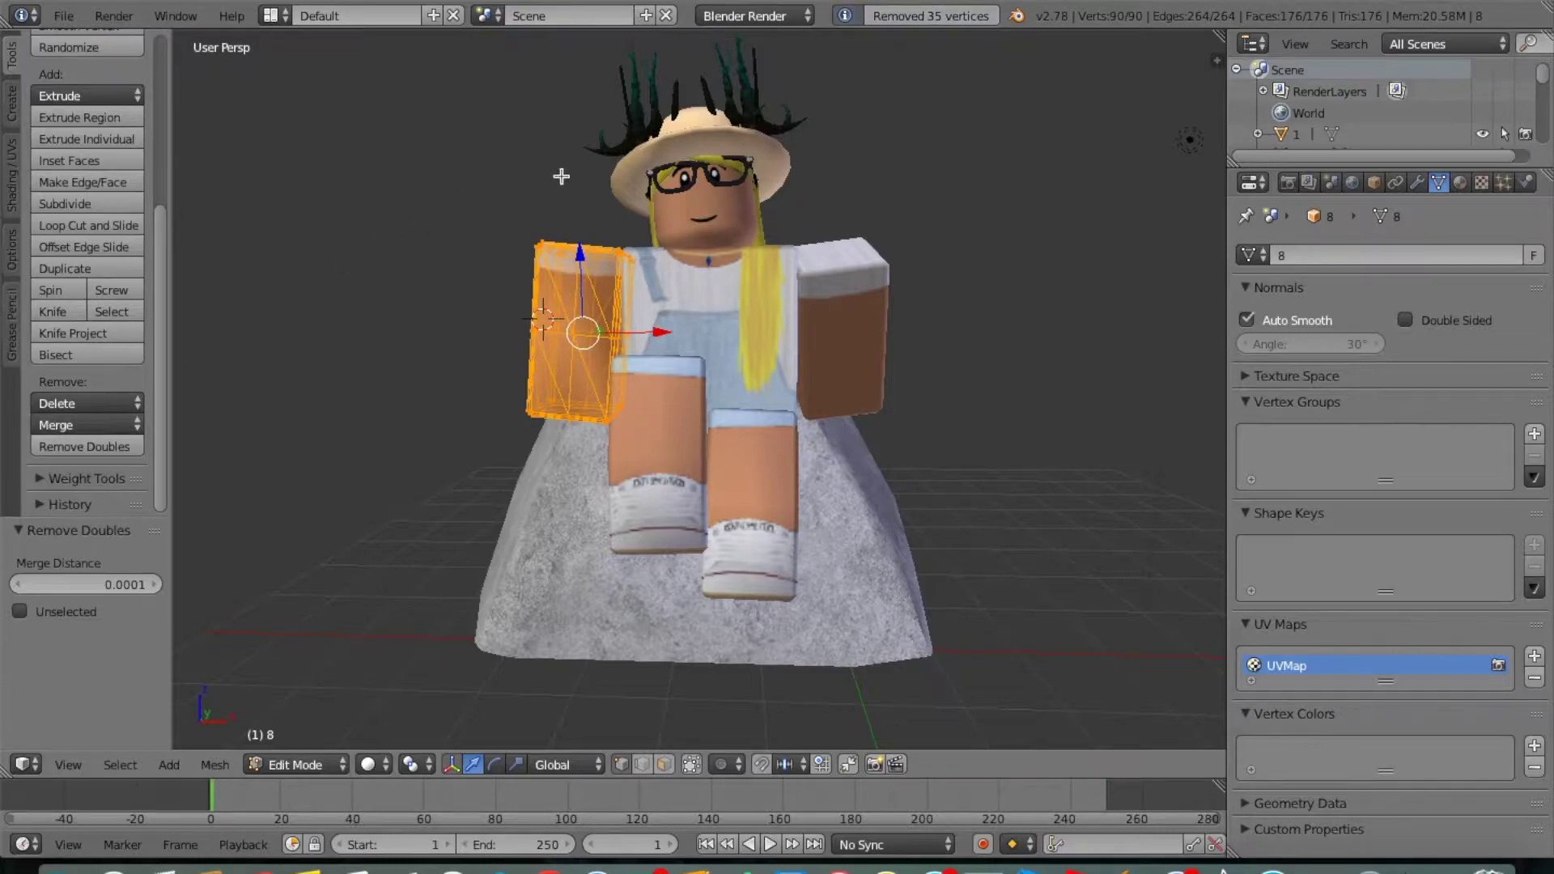
key("g")
key("x")
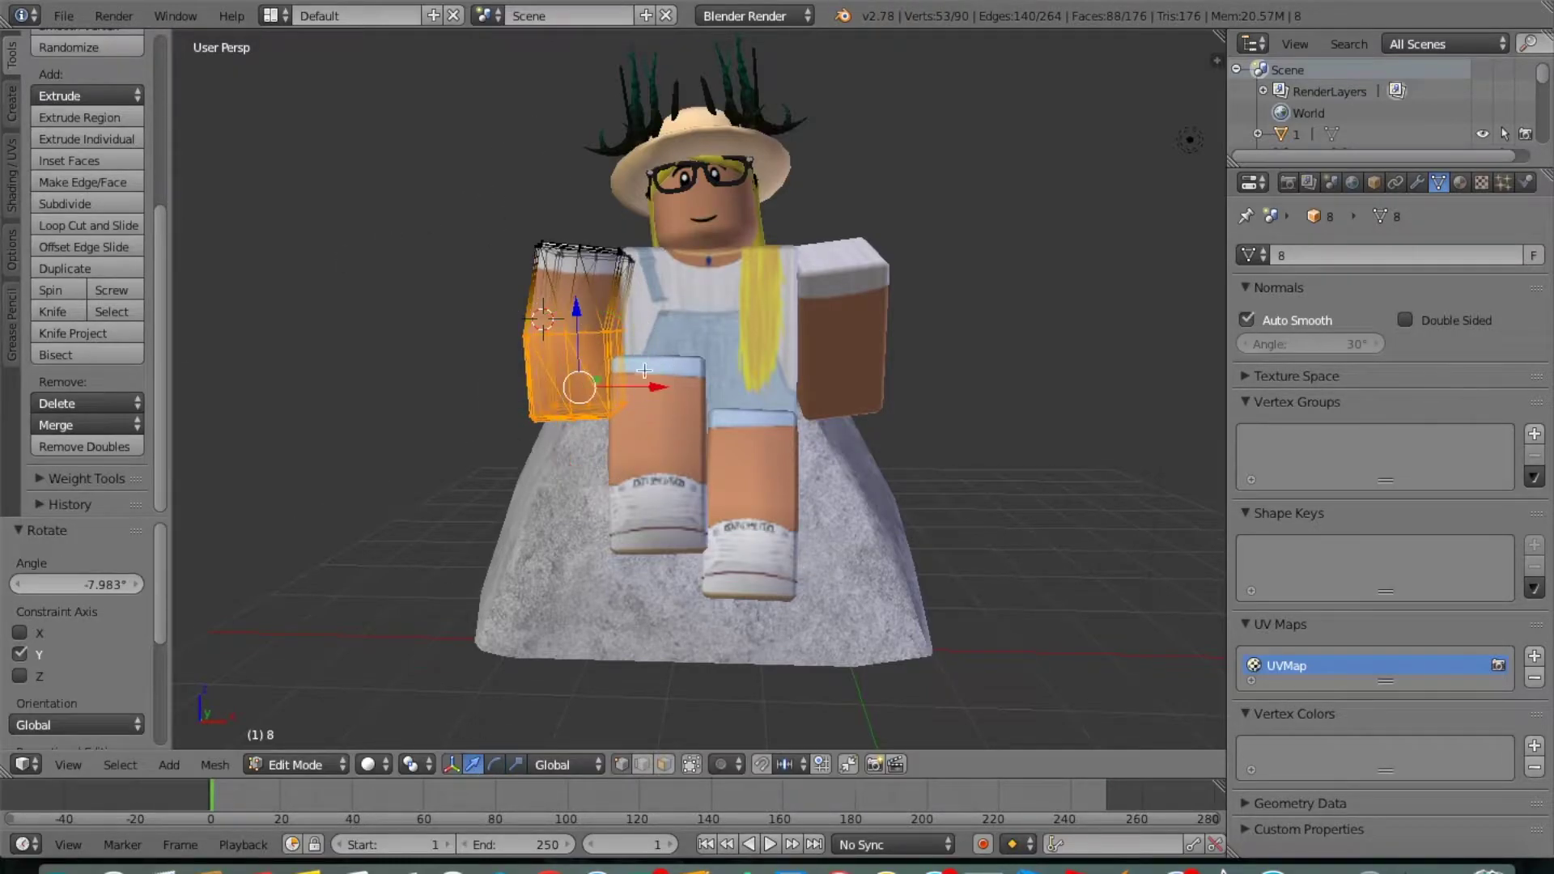
left_click(551, 753)
- Leave Edit Mode on the arm and fly the view back out to a wider shot
key("Tab")
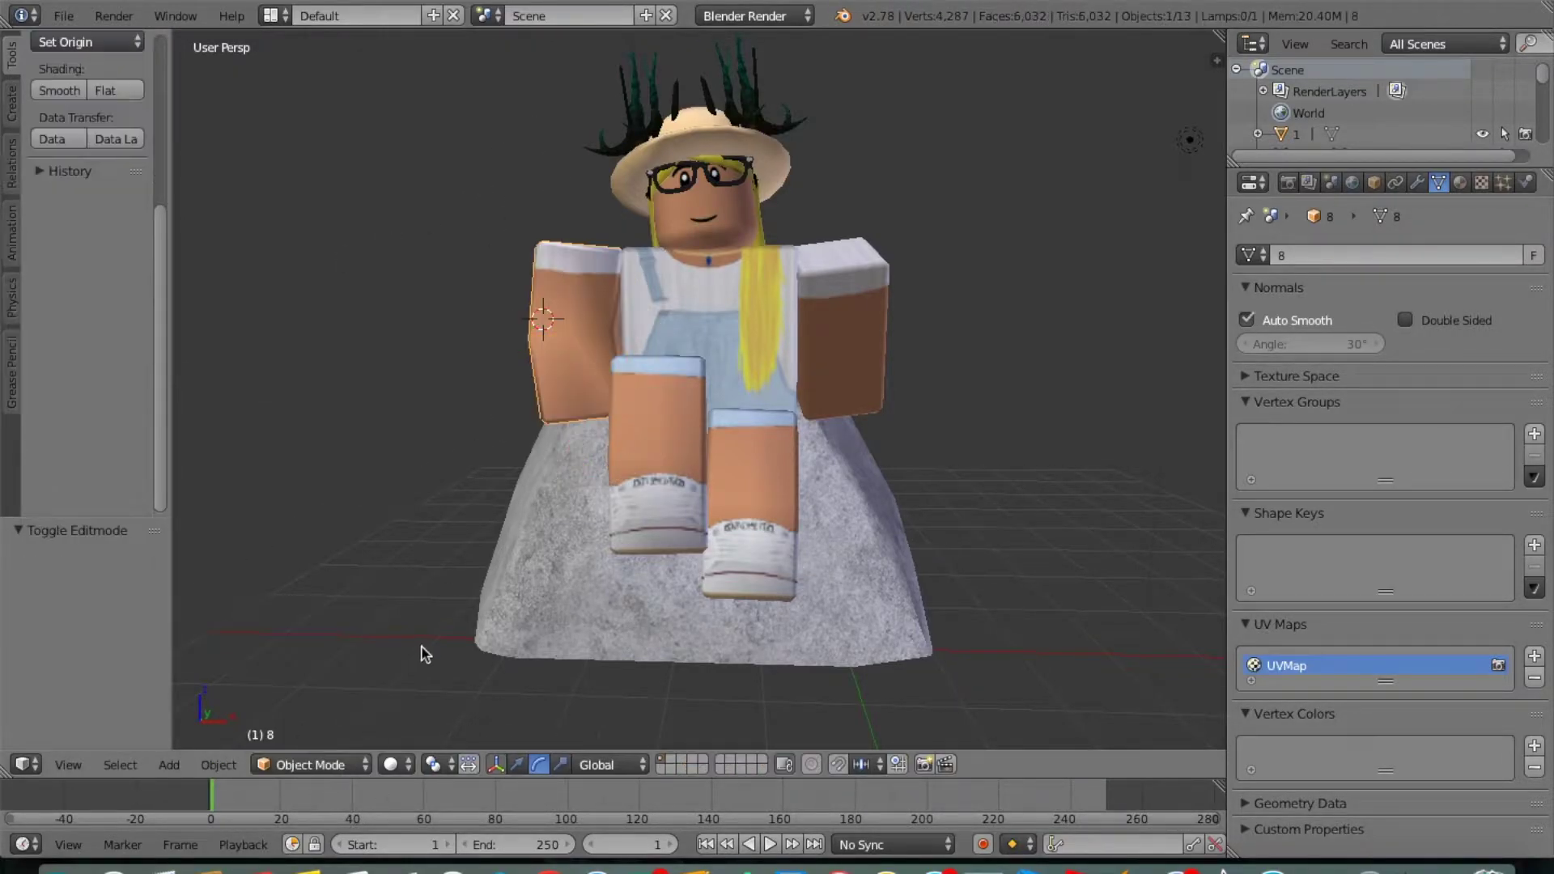
key("shift+f")
key("w")
key("s")
key("Escape")
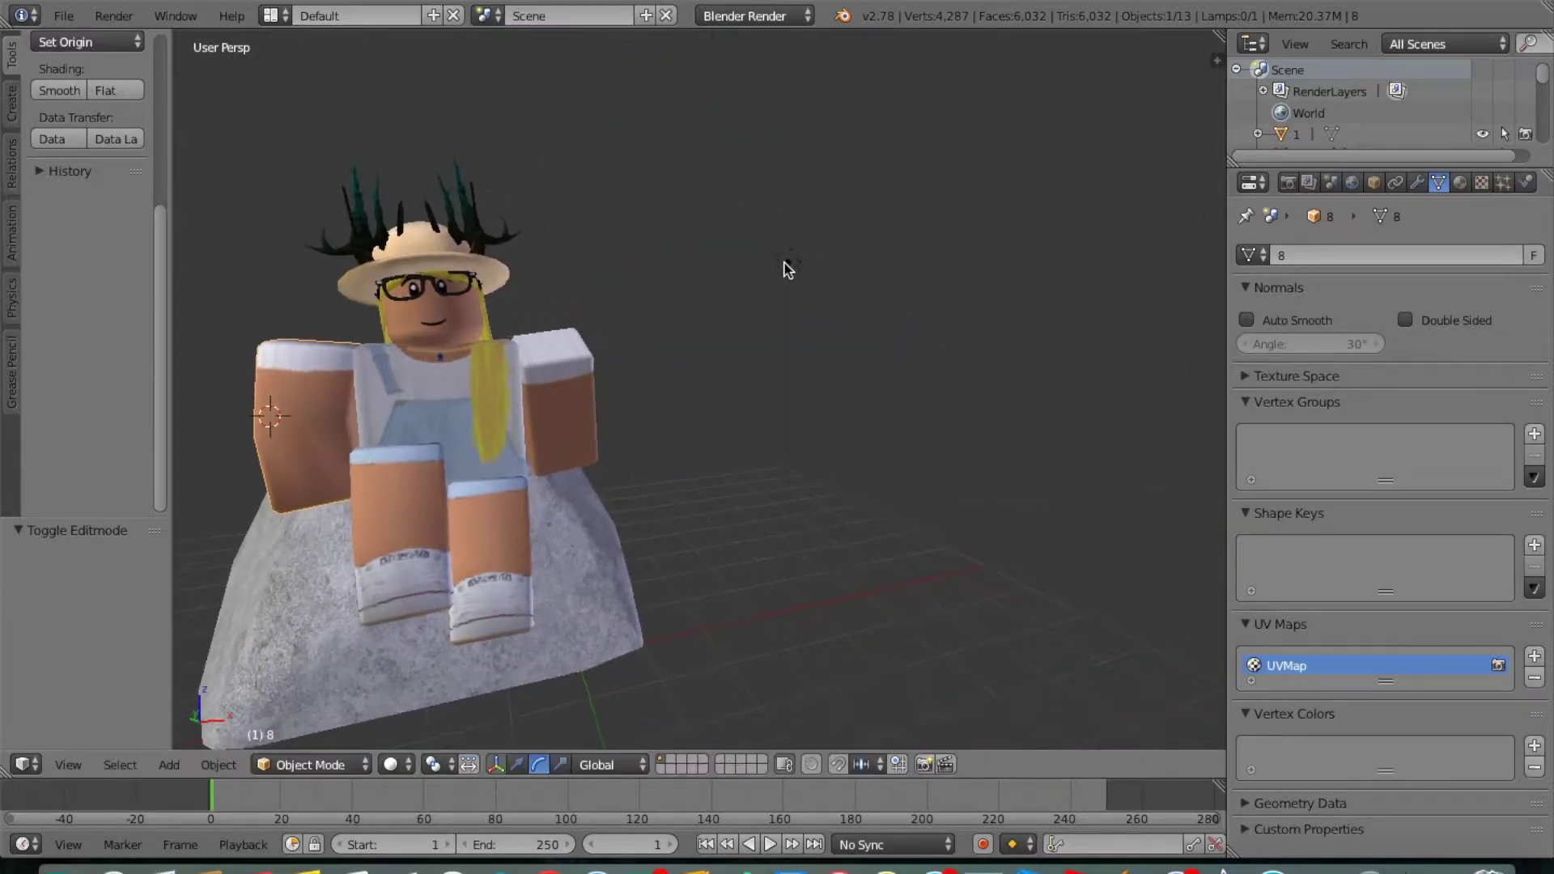
- Move the lamp along X and turn the view to a side angle
right_click(789, 269)
key("g")
key("x")
left_click(333, 749)
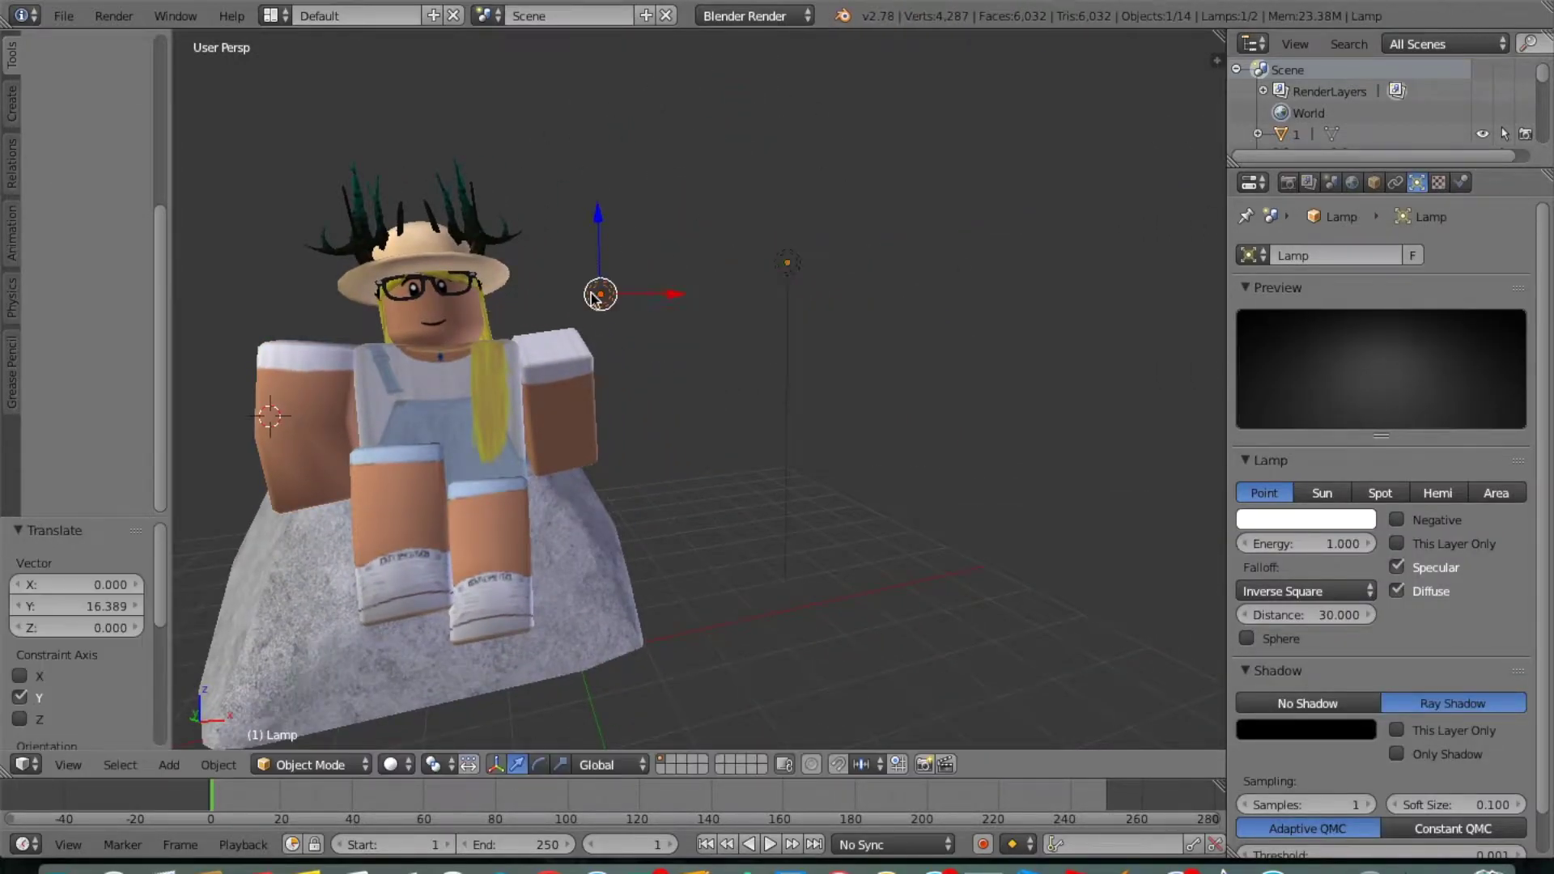
key("shift+f")
key("s")
left_click(513, 357)
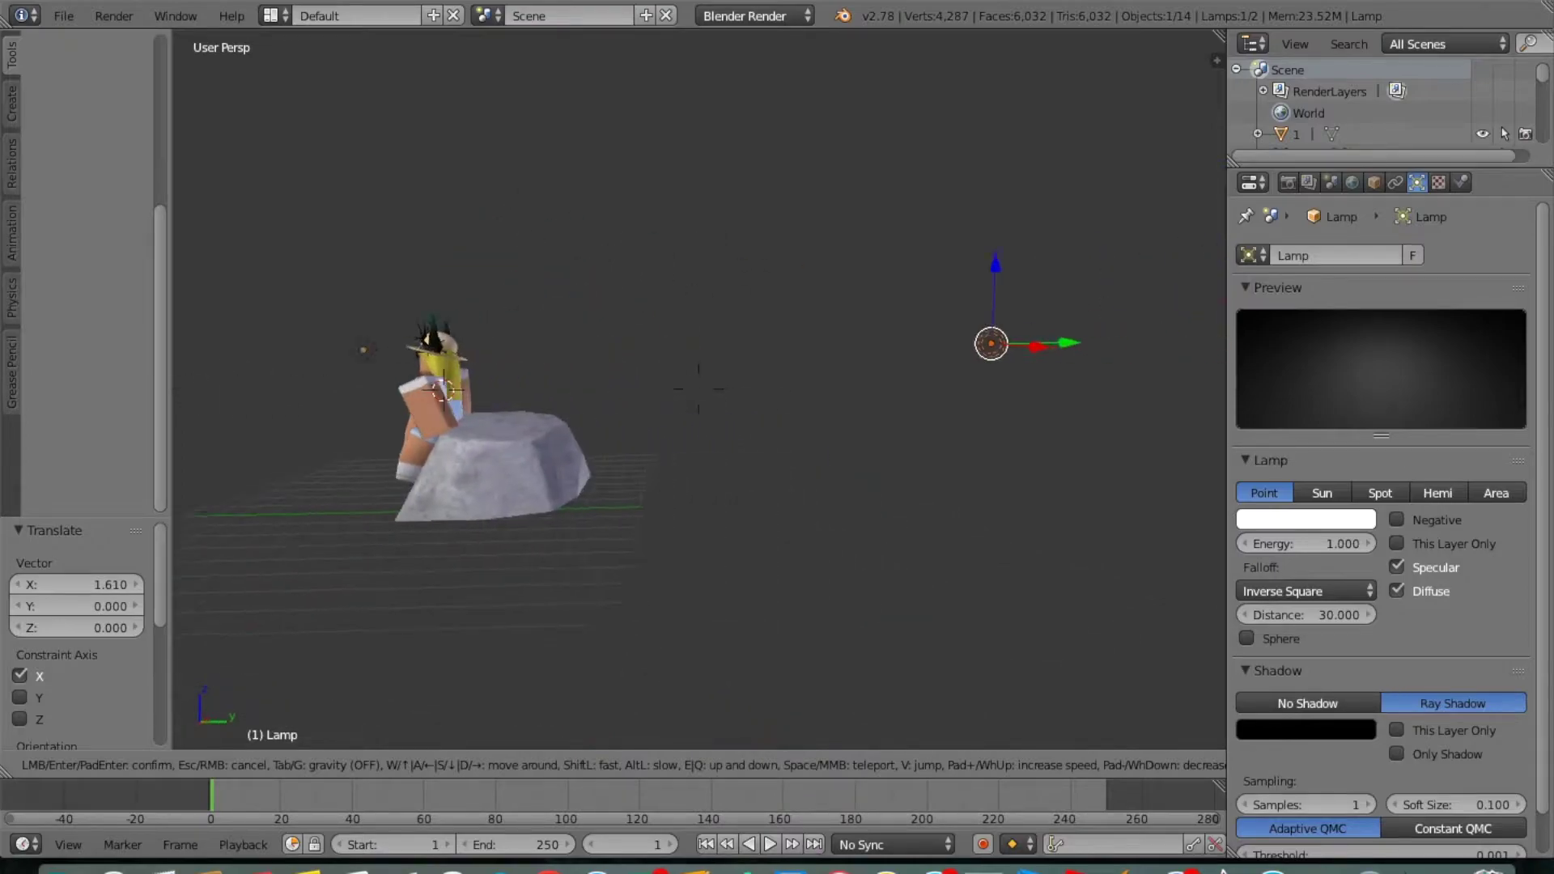
- Move the lamp along Y and place the copied lamps around the character's head
key("g")
key("y")
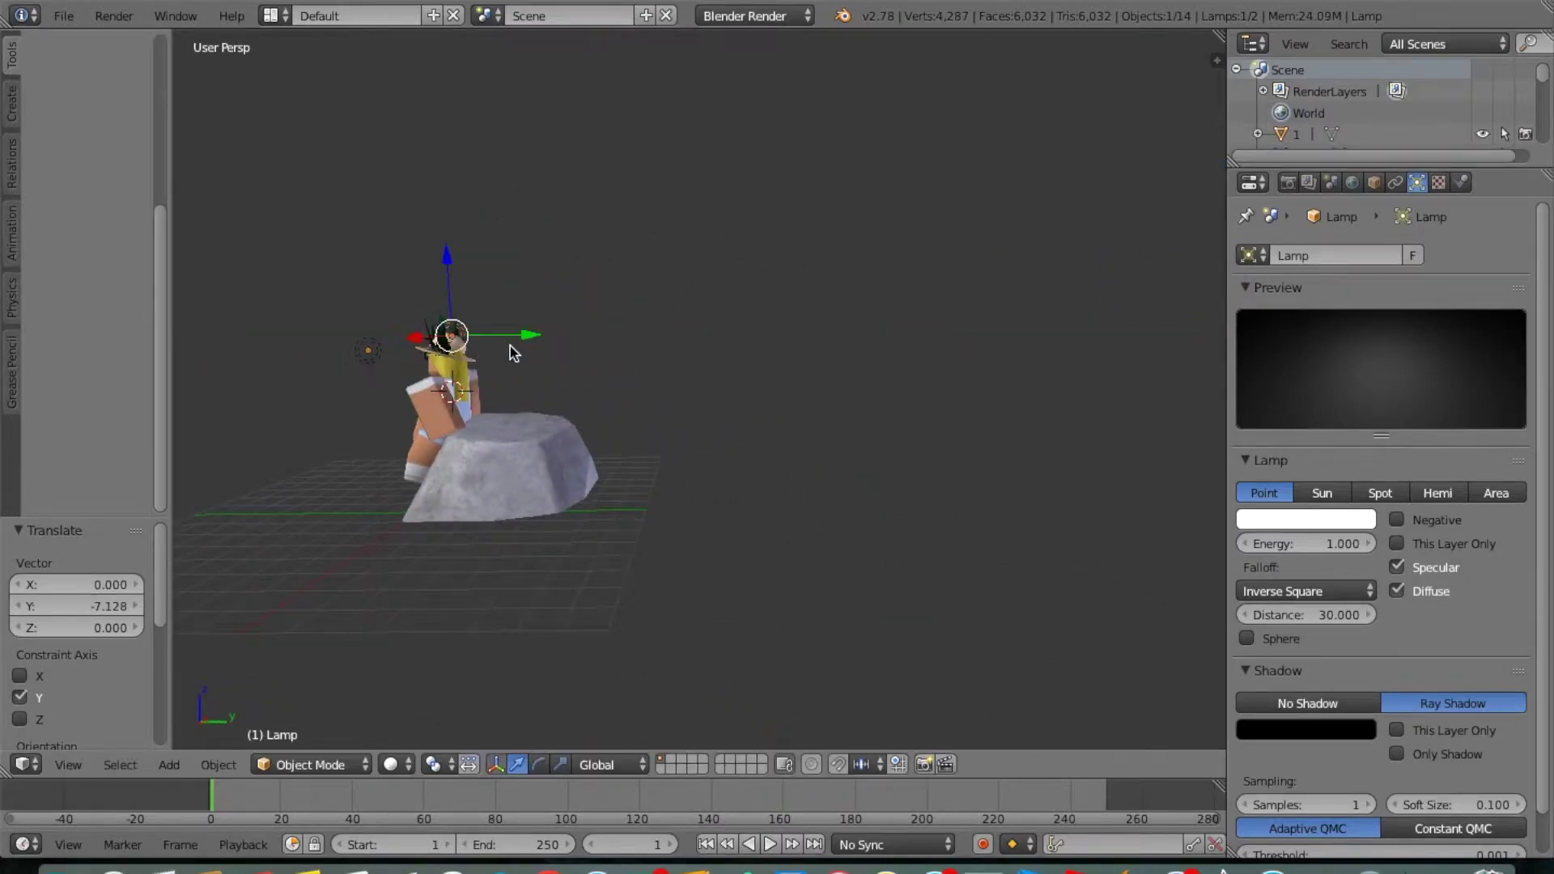
key("shift+f")
left_click(386, 389)
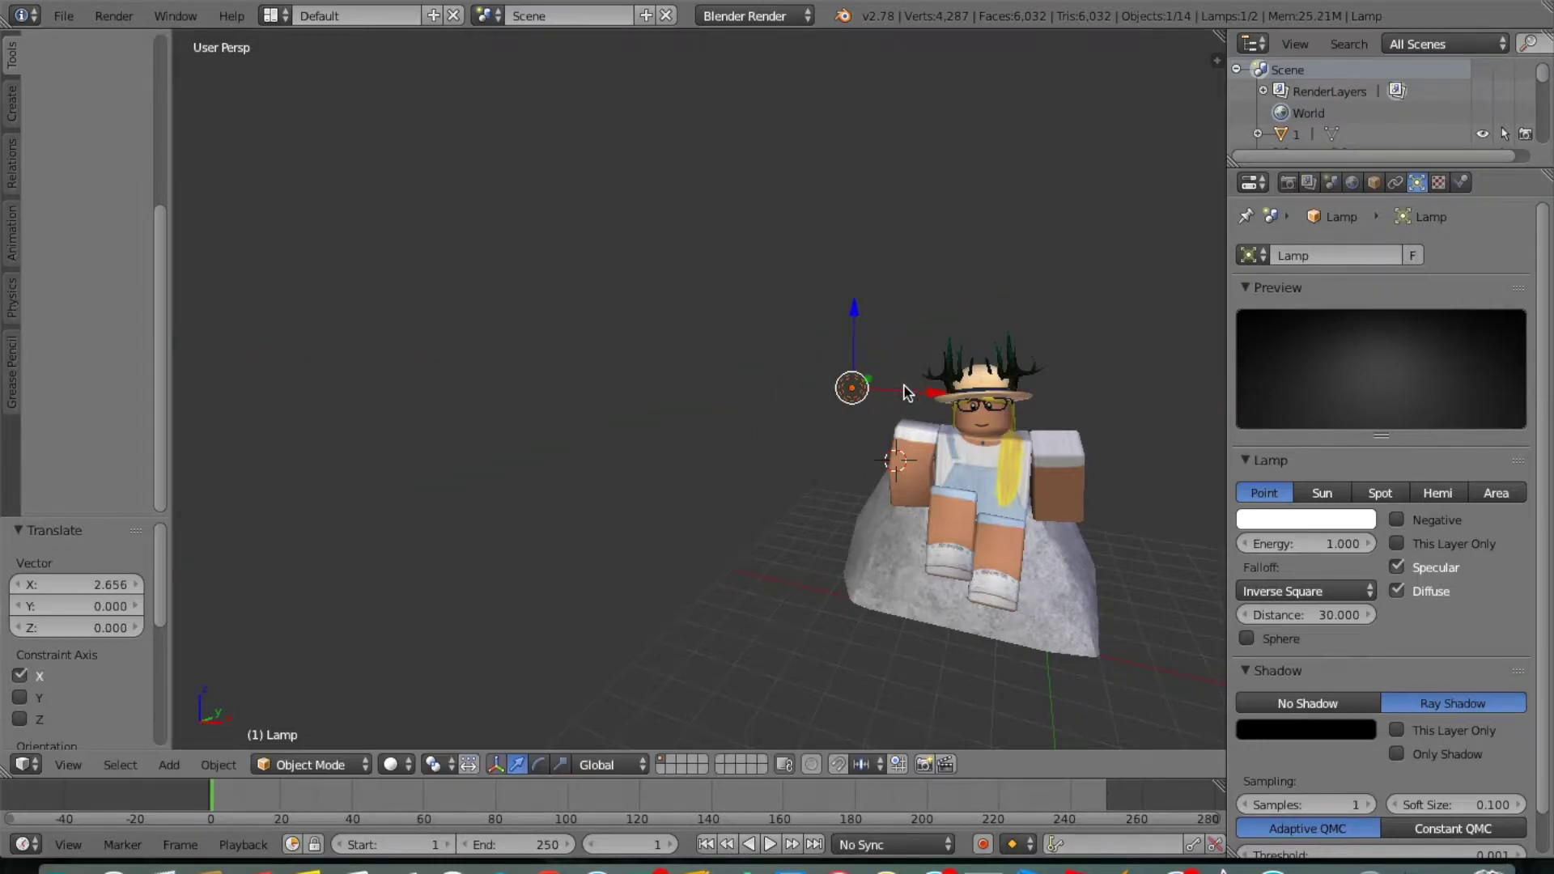
key("shift+f")
left_click(701, 396)
key("shift+f")
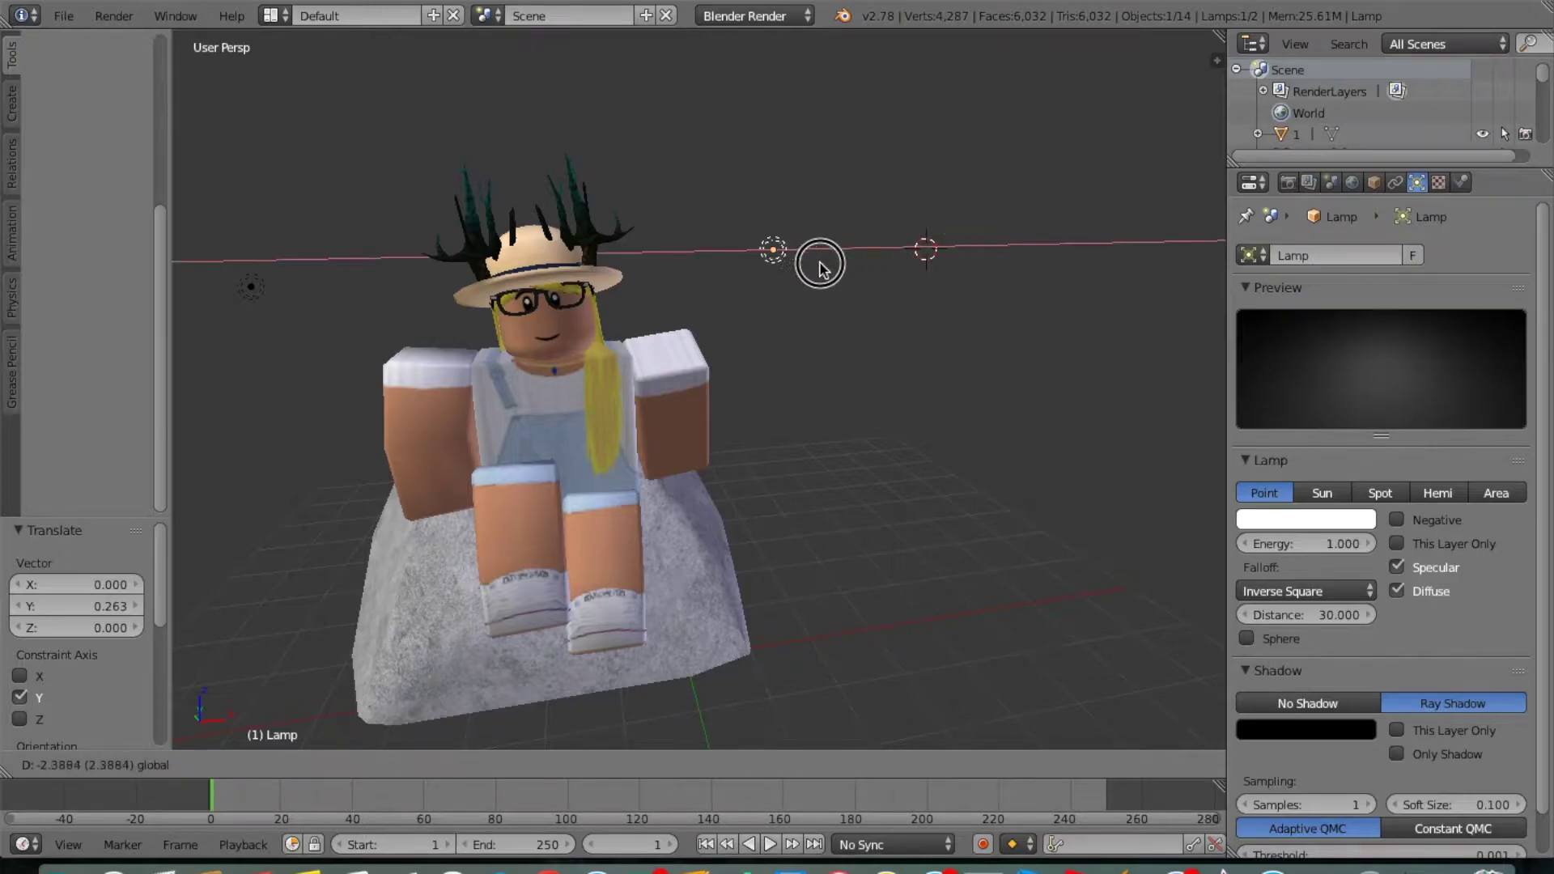
left_click(631, 201)
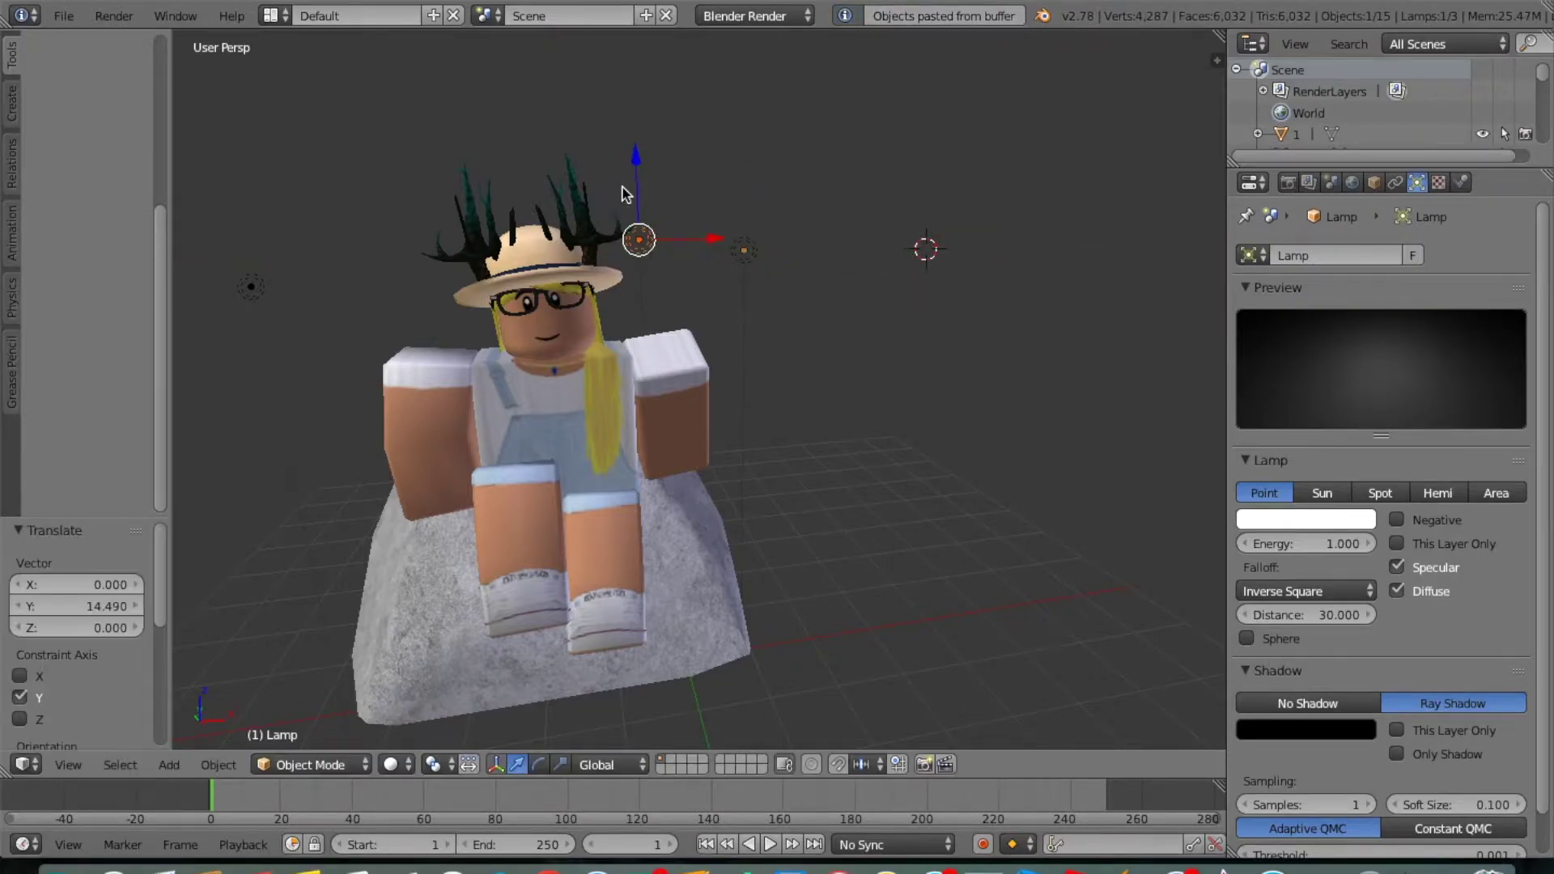
left_click(626, 229)
key("shift+f")
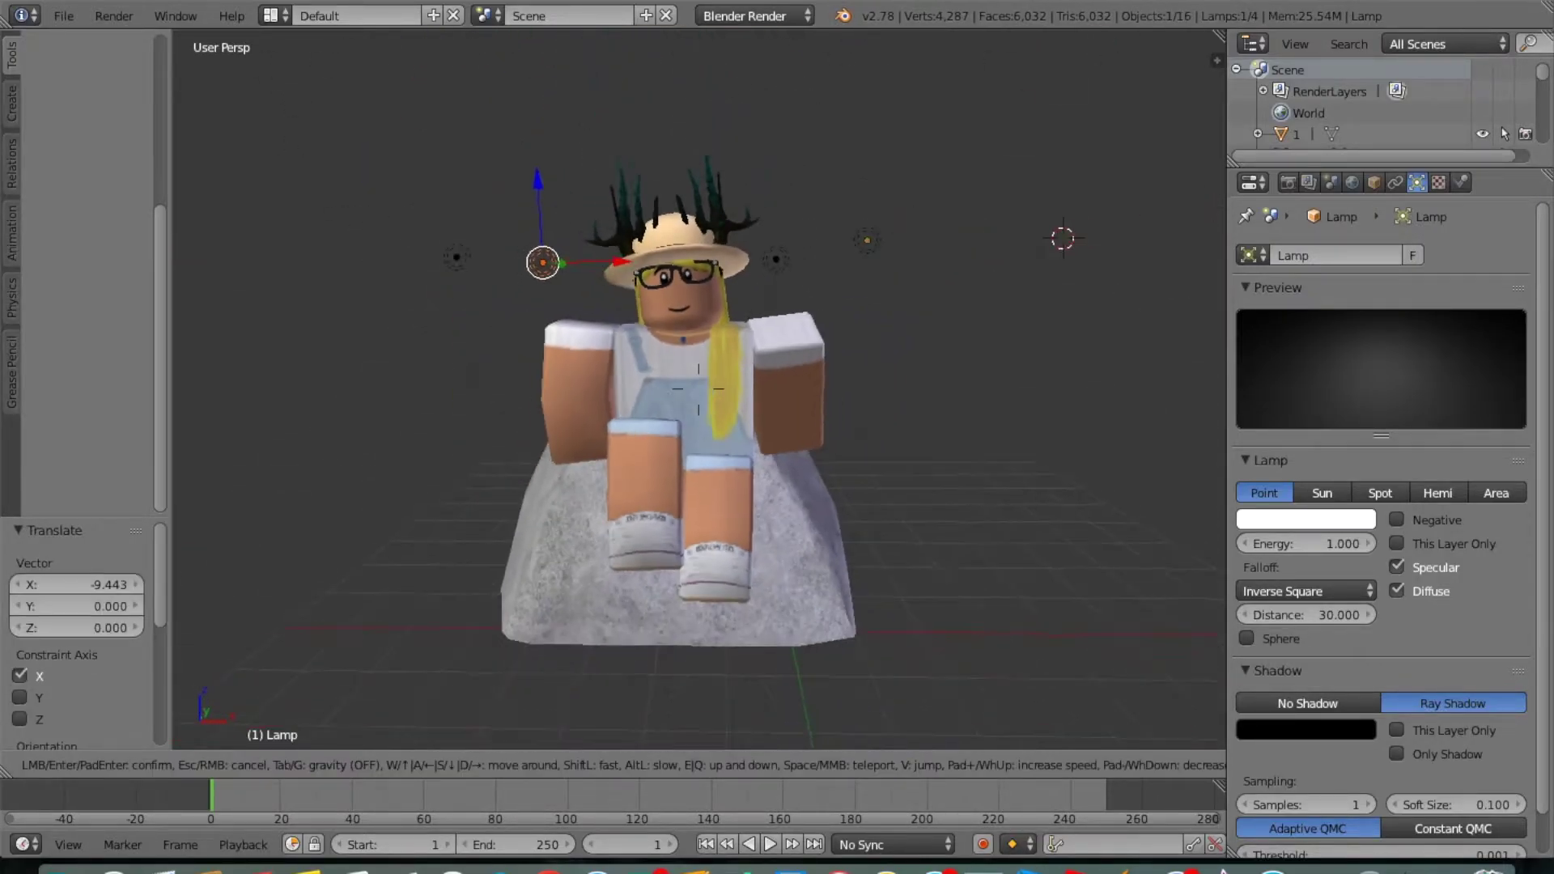
- Align the camera to the current view via the 'camera' search and pull it back from the character
key("space")
type("camera")
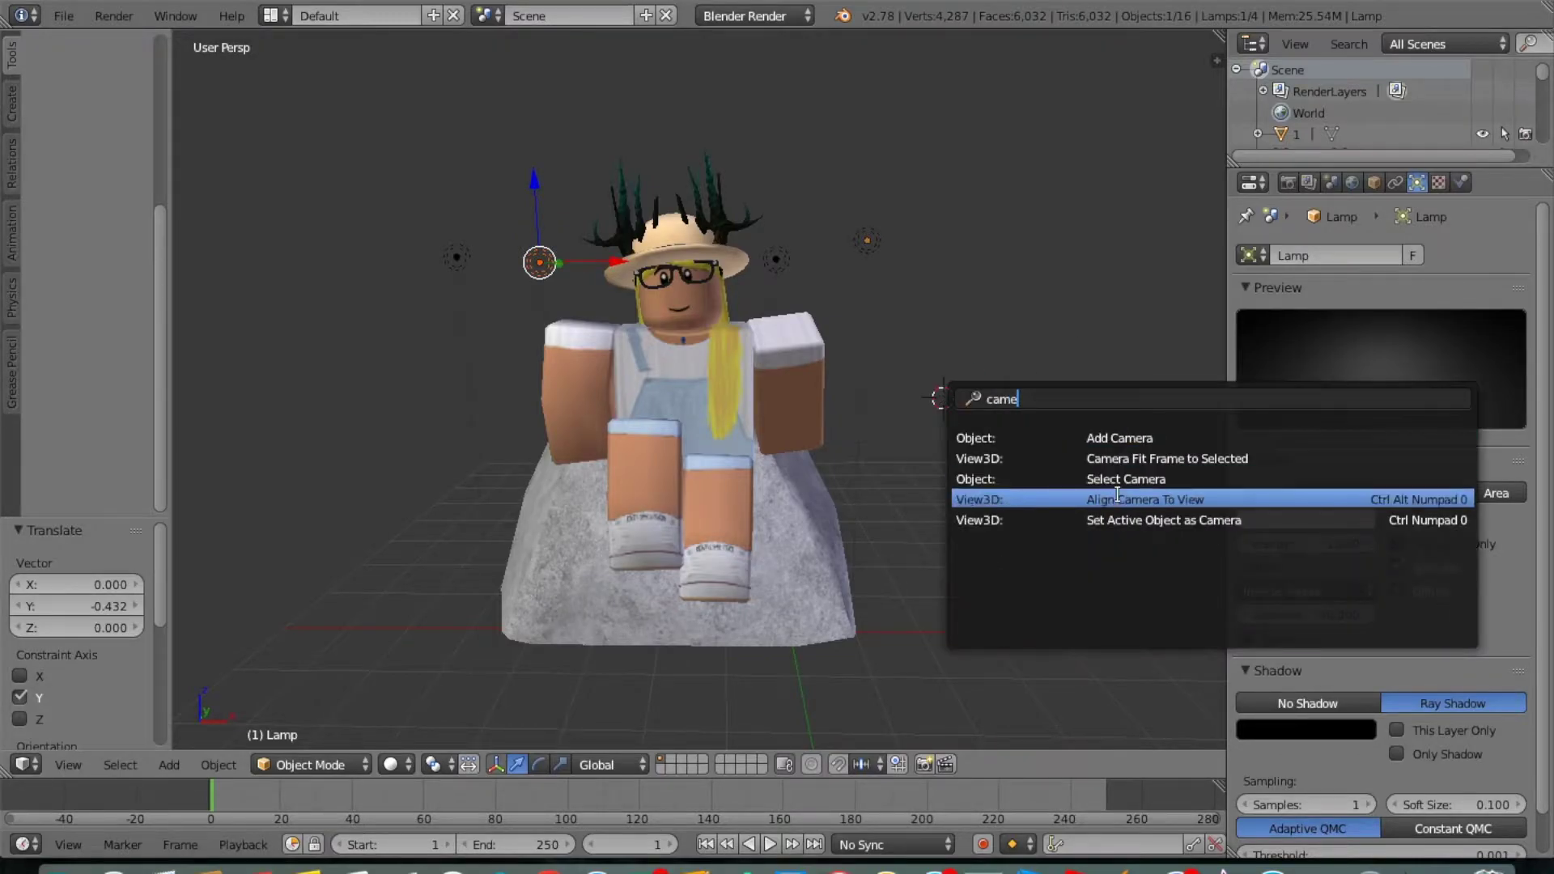
left_click(1118, 495)
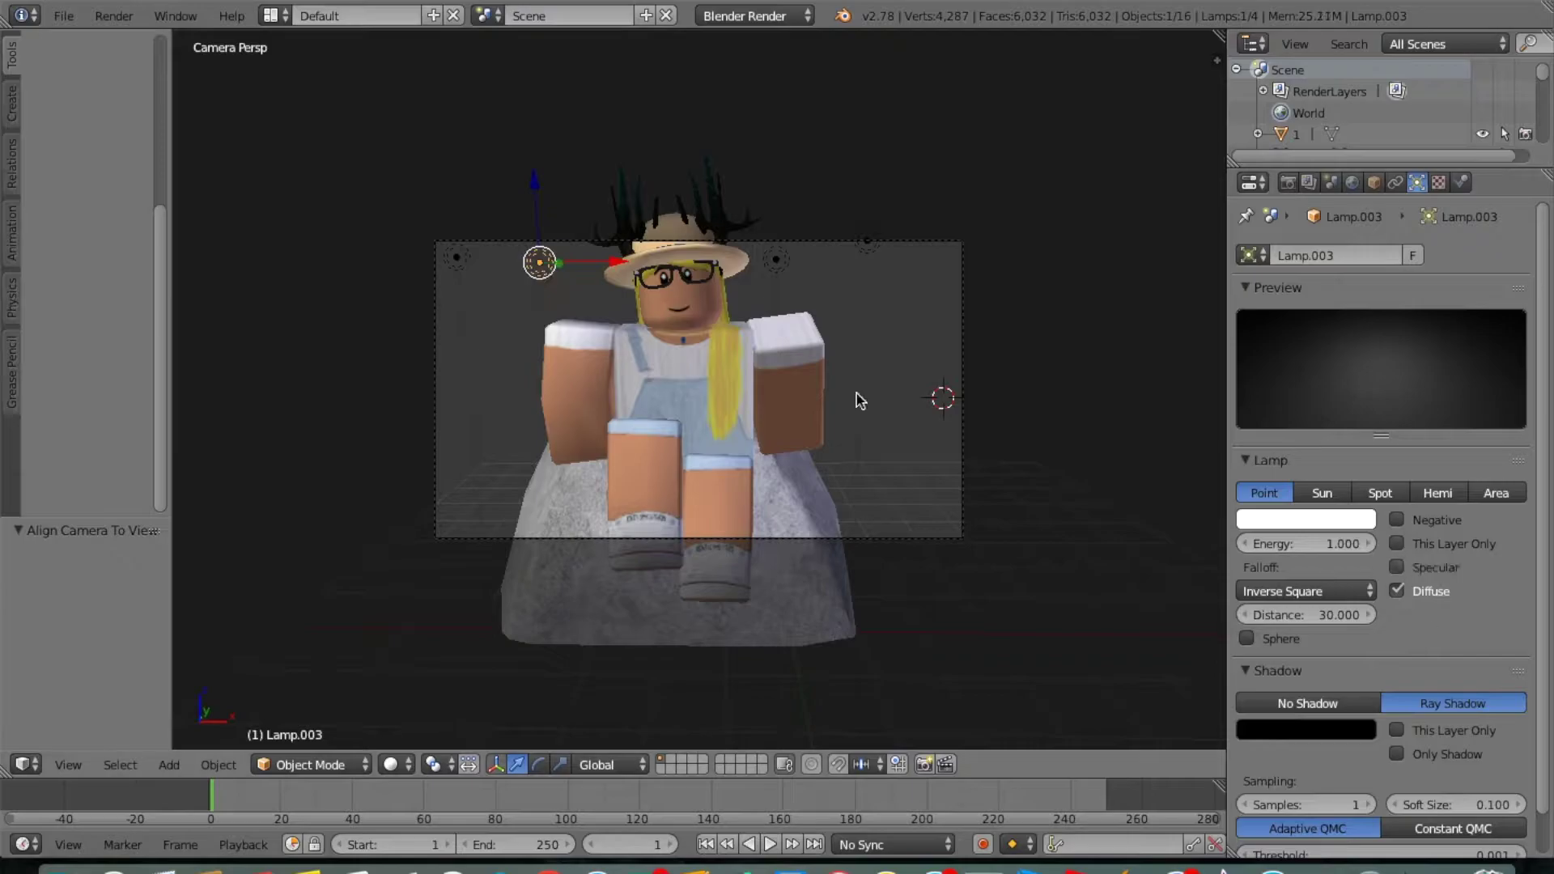
key("shift+f")
key("s")
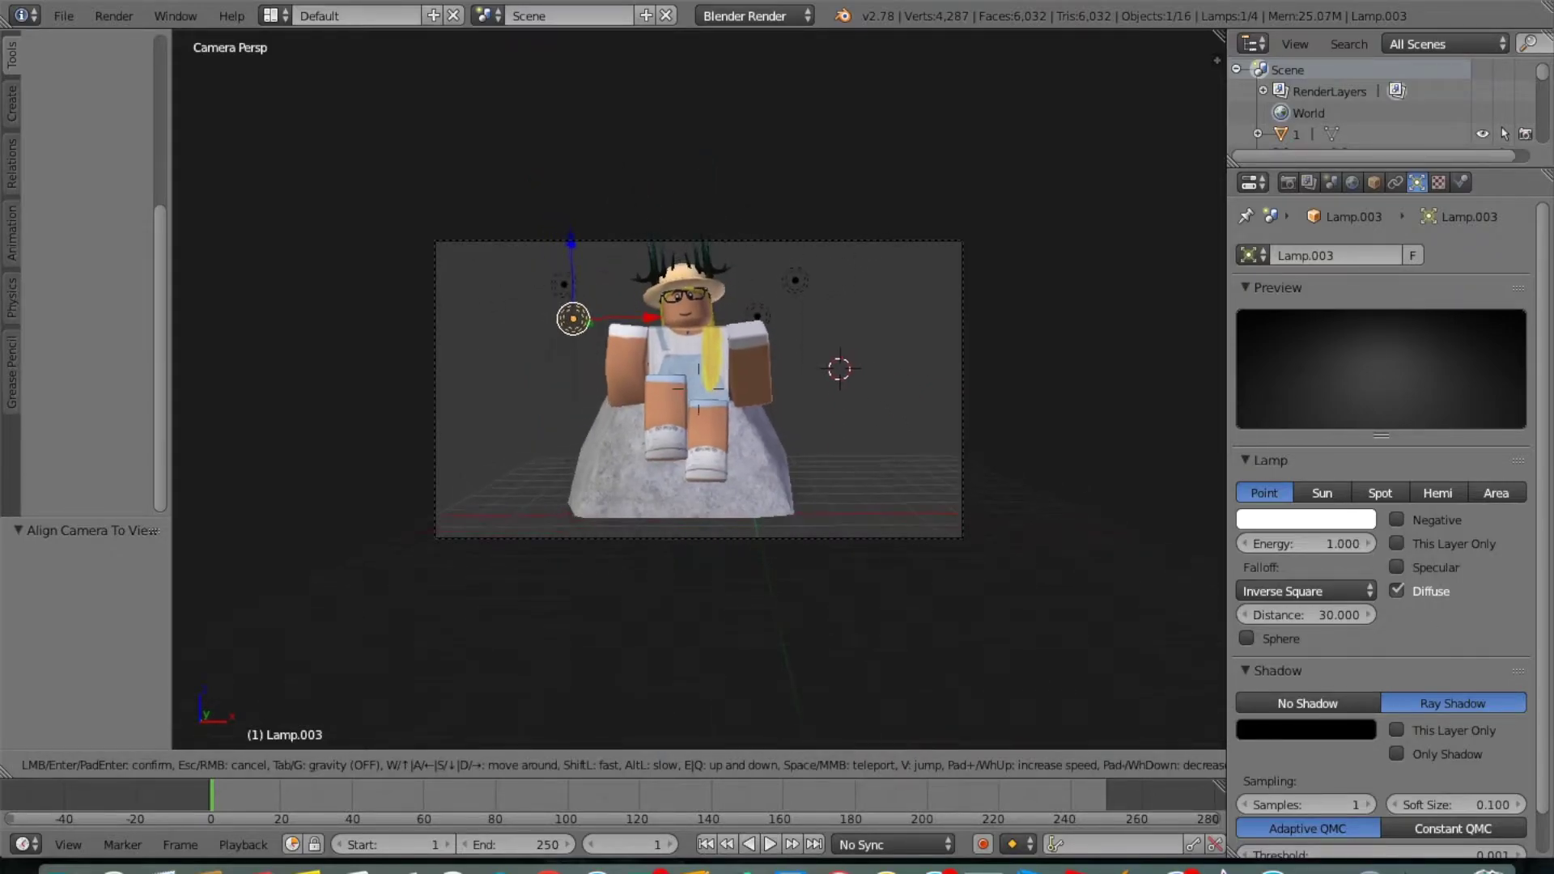
left_click(696, 386)
- Set OpenGL render Alpha Mode to Transparent, make a test OpenGL render, then return to the 3D View
left_click(63, 15)
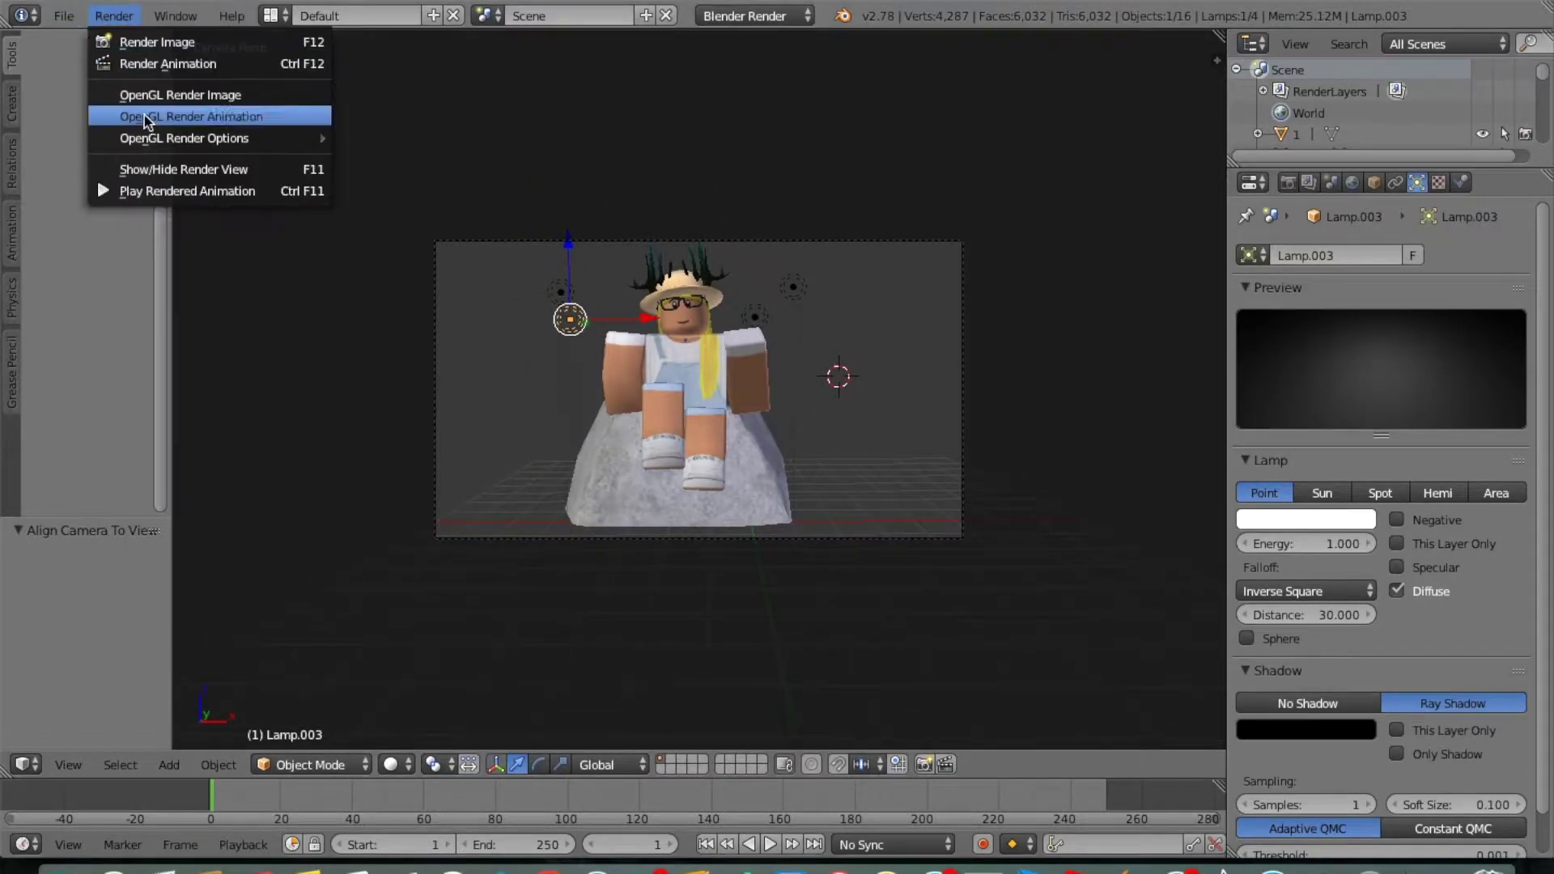
left_click(631, 230)
left_click(114, 16)
left_click(180, 94)
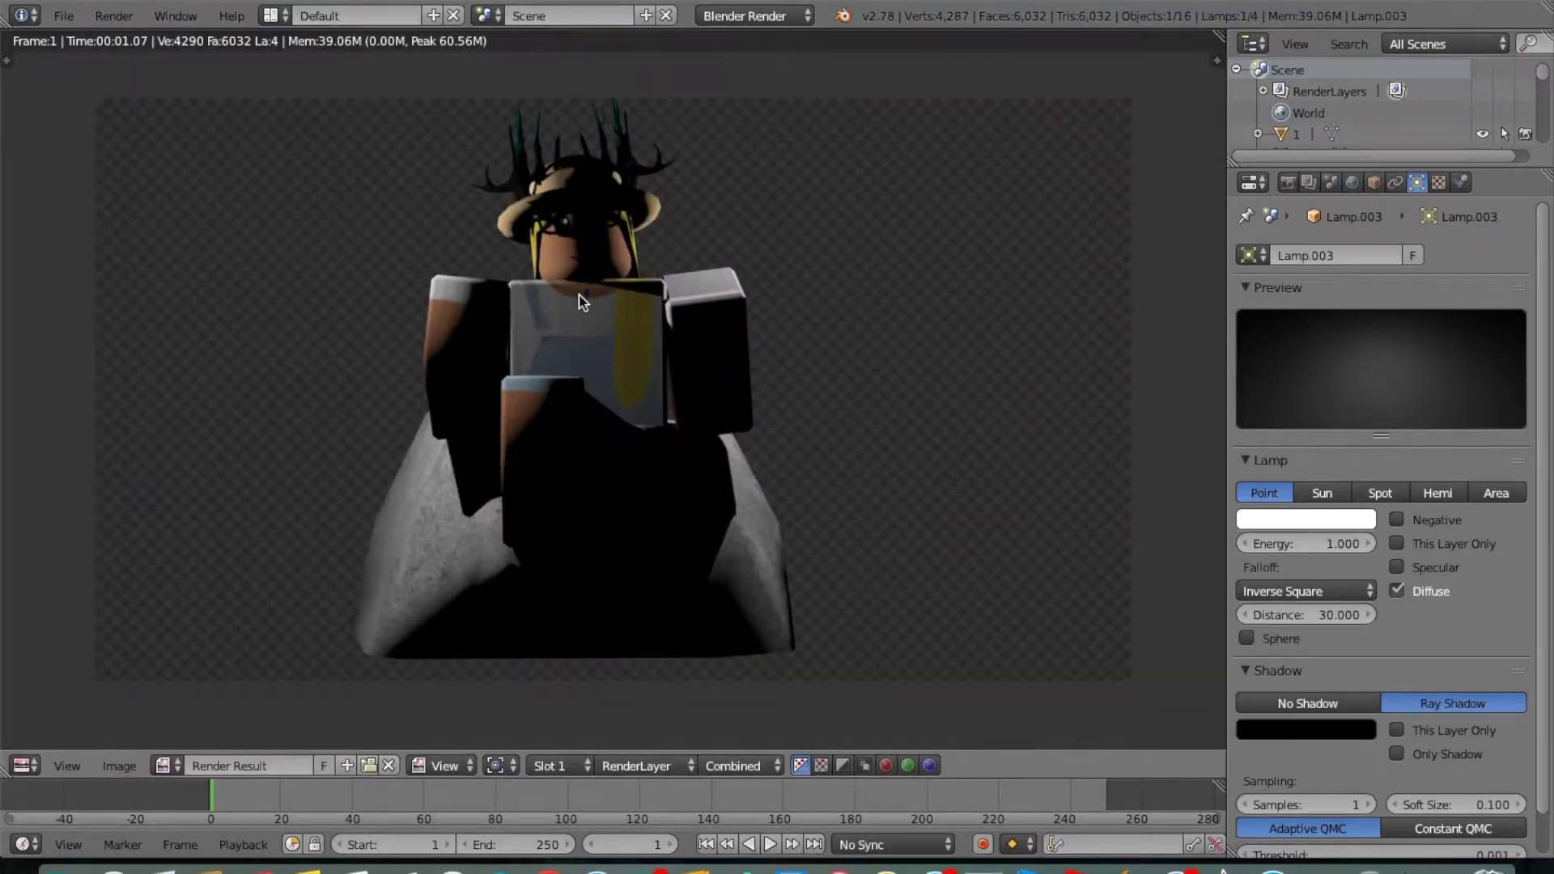
left_click(23, 766)
left_click(51, 736)
key("shift+f")
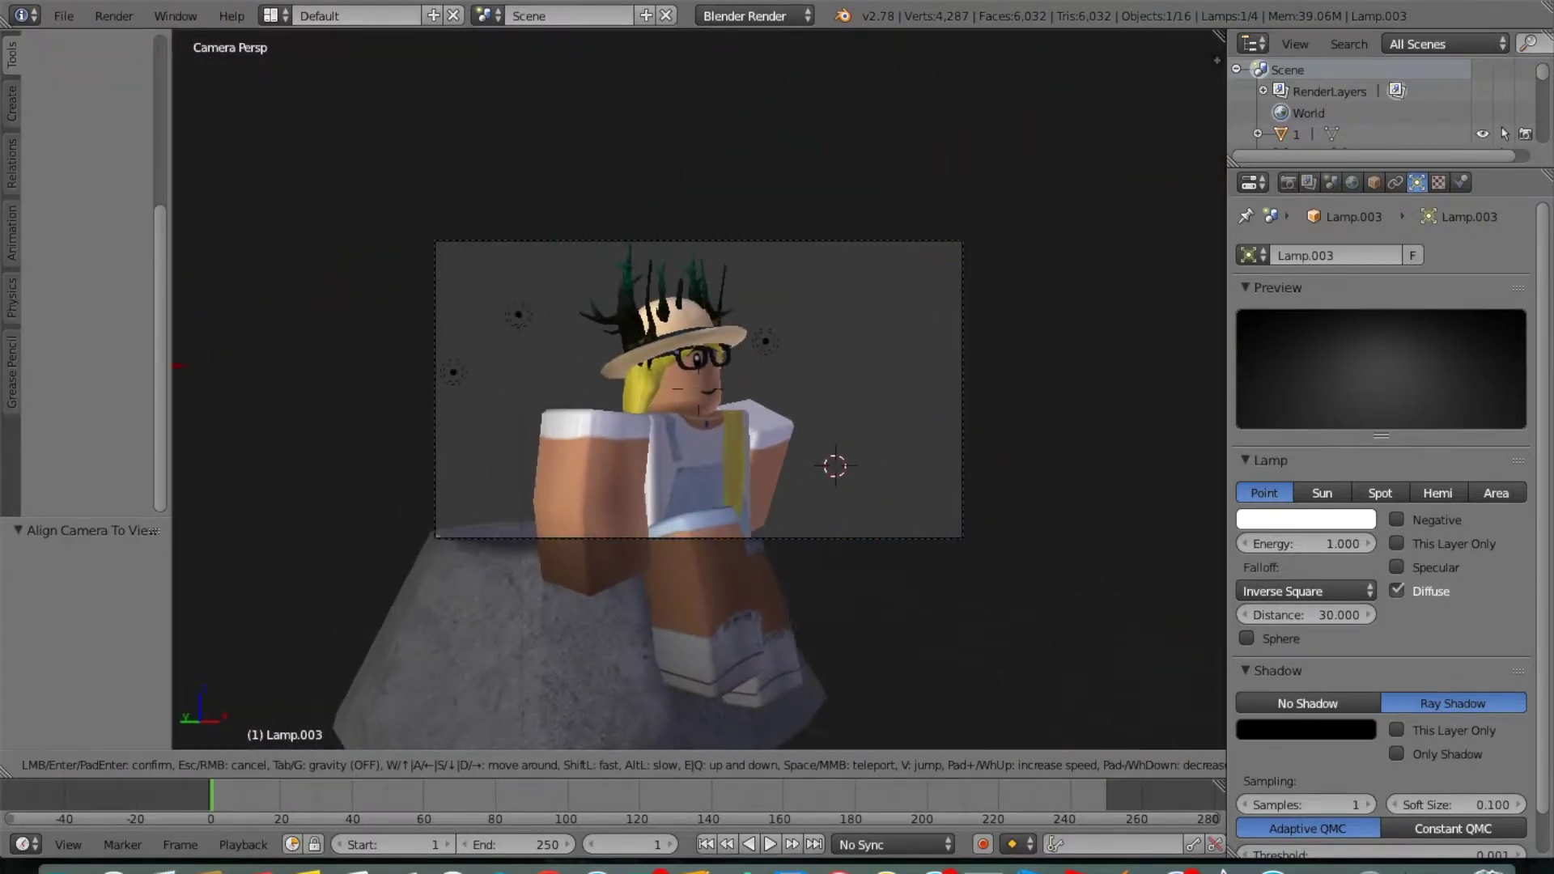
- Move the lamp along the X axis to the right of the character
left_click(680, 373)
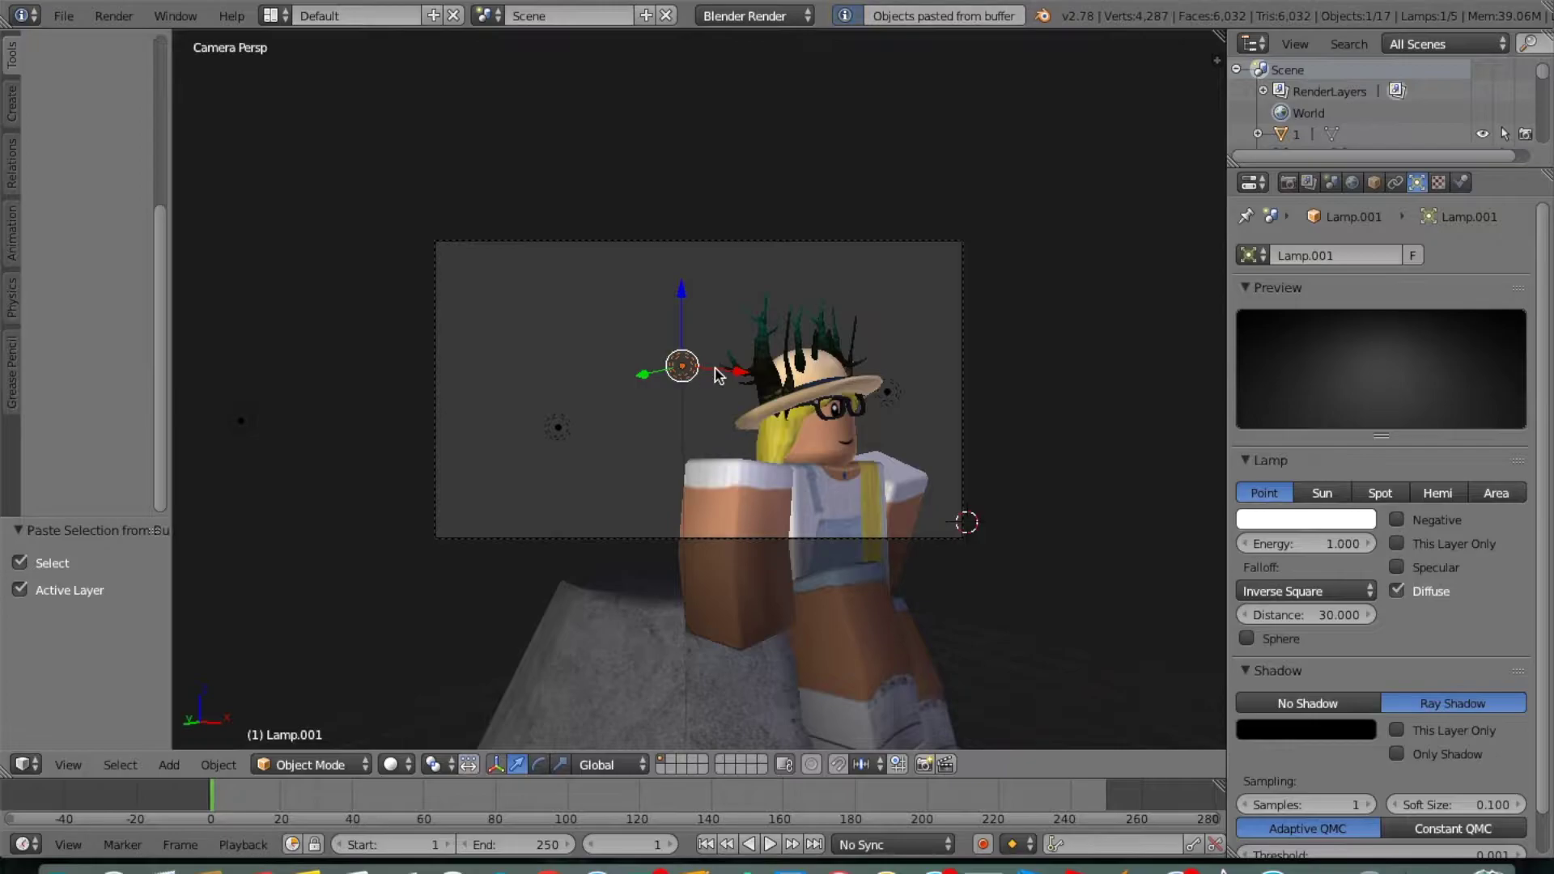
left_click_drag(718, 375, 837, 397)
left_click(738, 379)
key("g")
key("x")
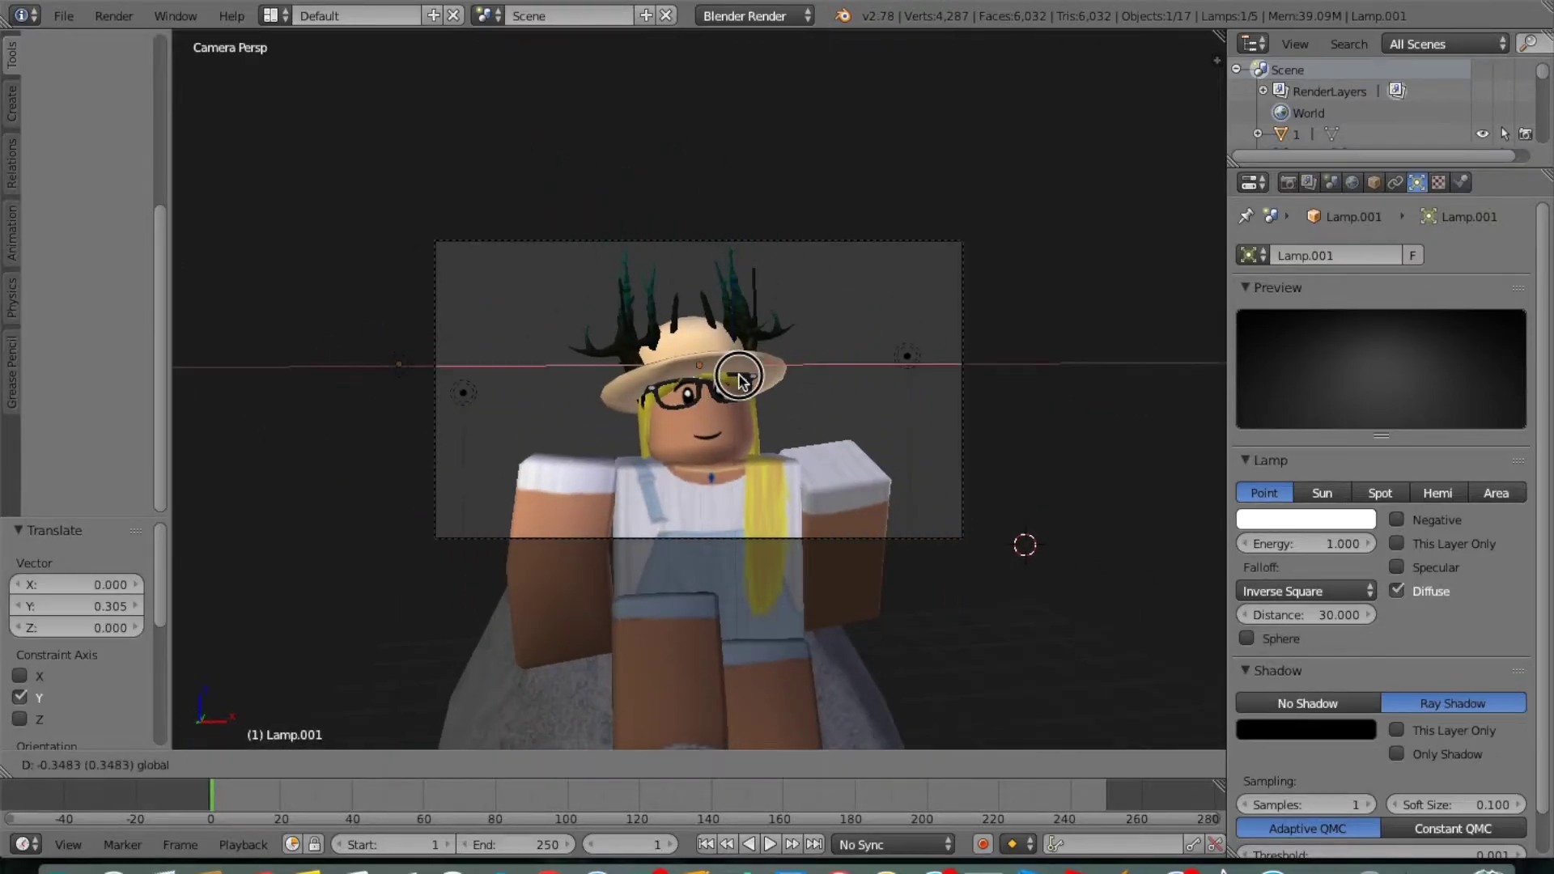
left_click(692, 394)
key("shift+f")
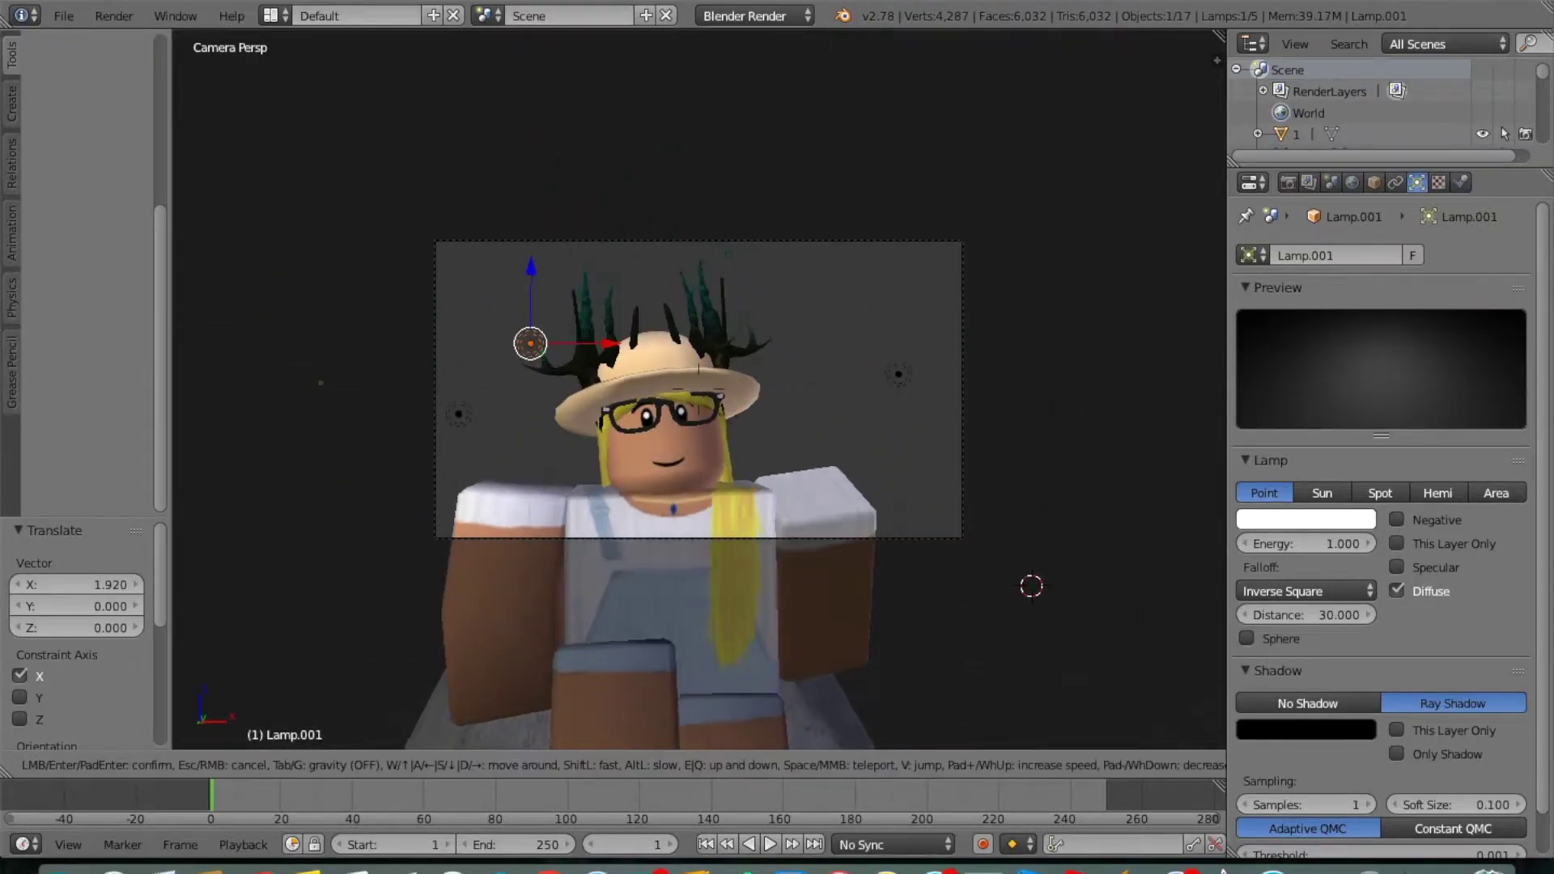
left_click(555, 338)
key("g")
key("x")
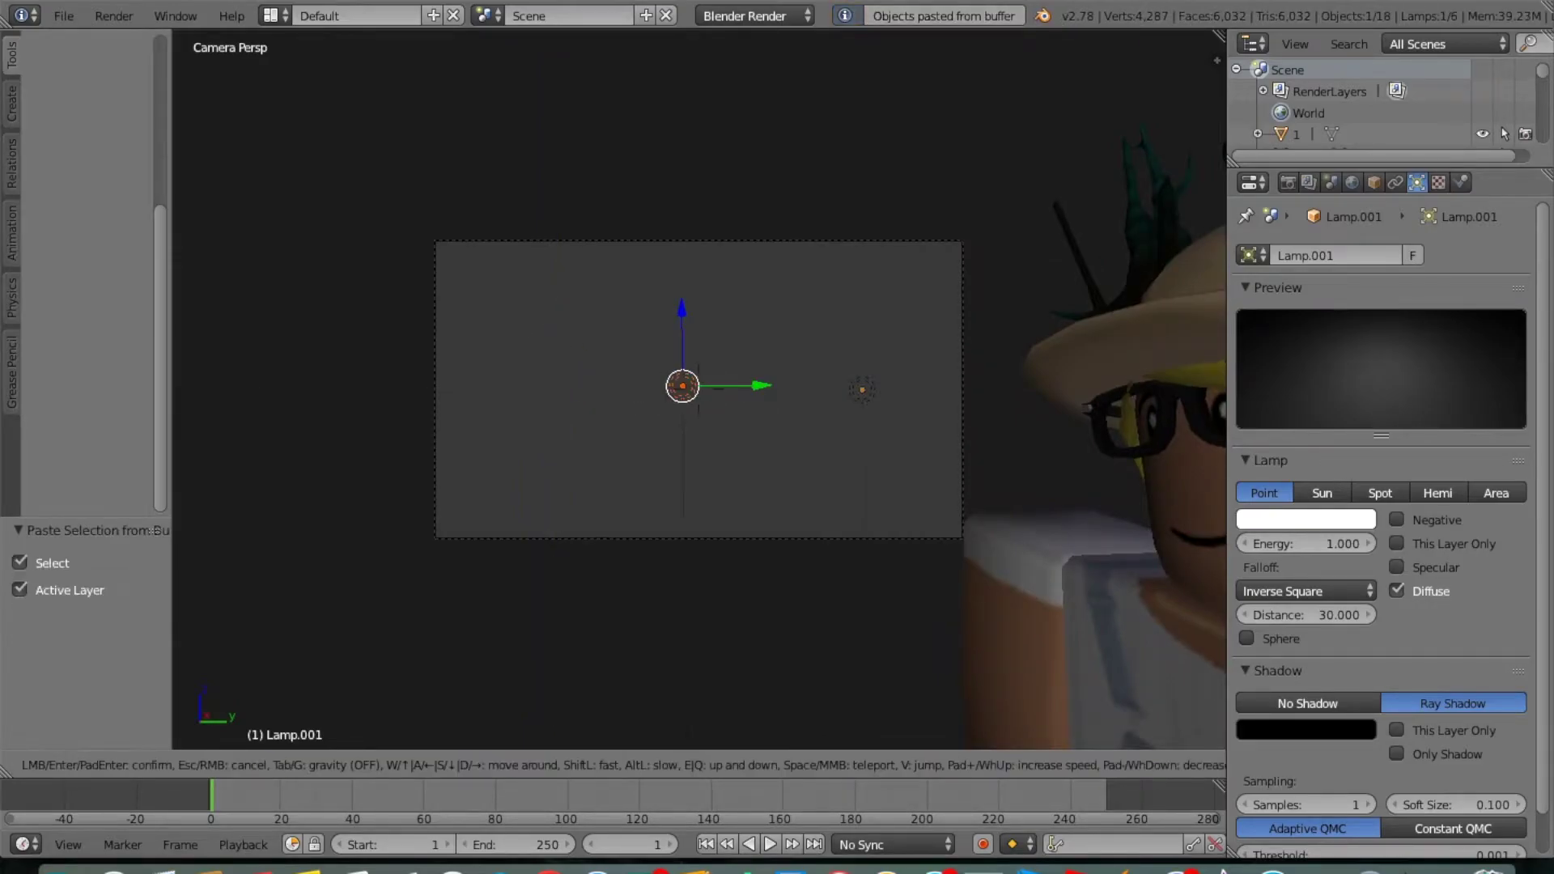
left_click(701, 394)
left_click(975, 399)
- Paste three more lamp copies and spread them along X, at the hat centre and left of the character
key("ctrl+v")
key("g")
key("x")
left_click(818, 400)
key("ctrl+v")
key("g")
key("x")
left_click(588, 392)
key("ctrl+v")
key("g")
key("x")
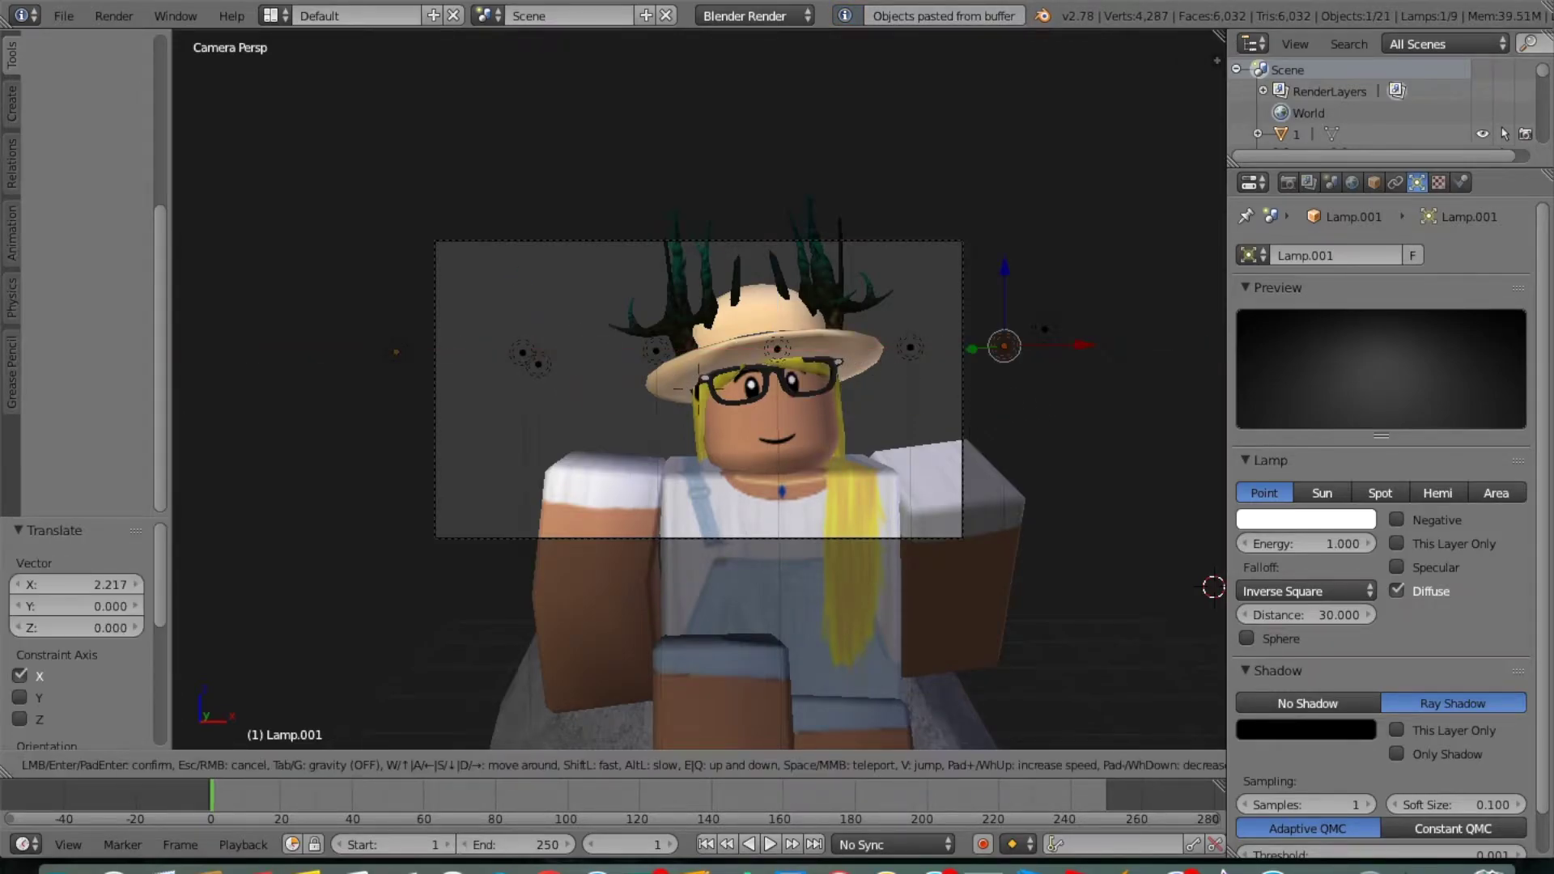
key("s")
key("Return")
- Render a test image to check the lighting, then return to the 3D view
key("F12")
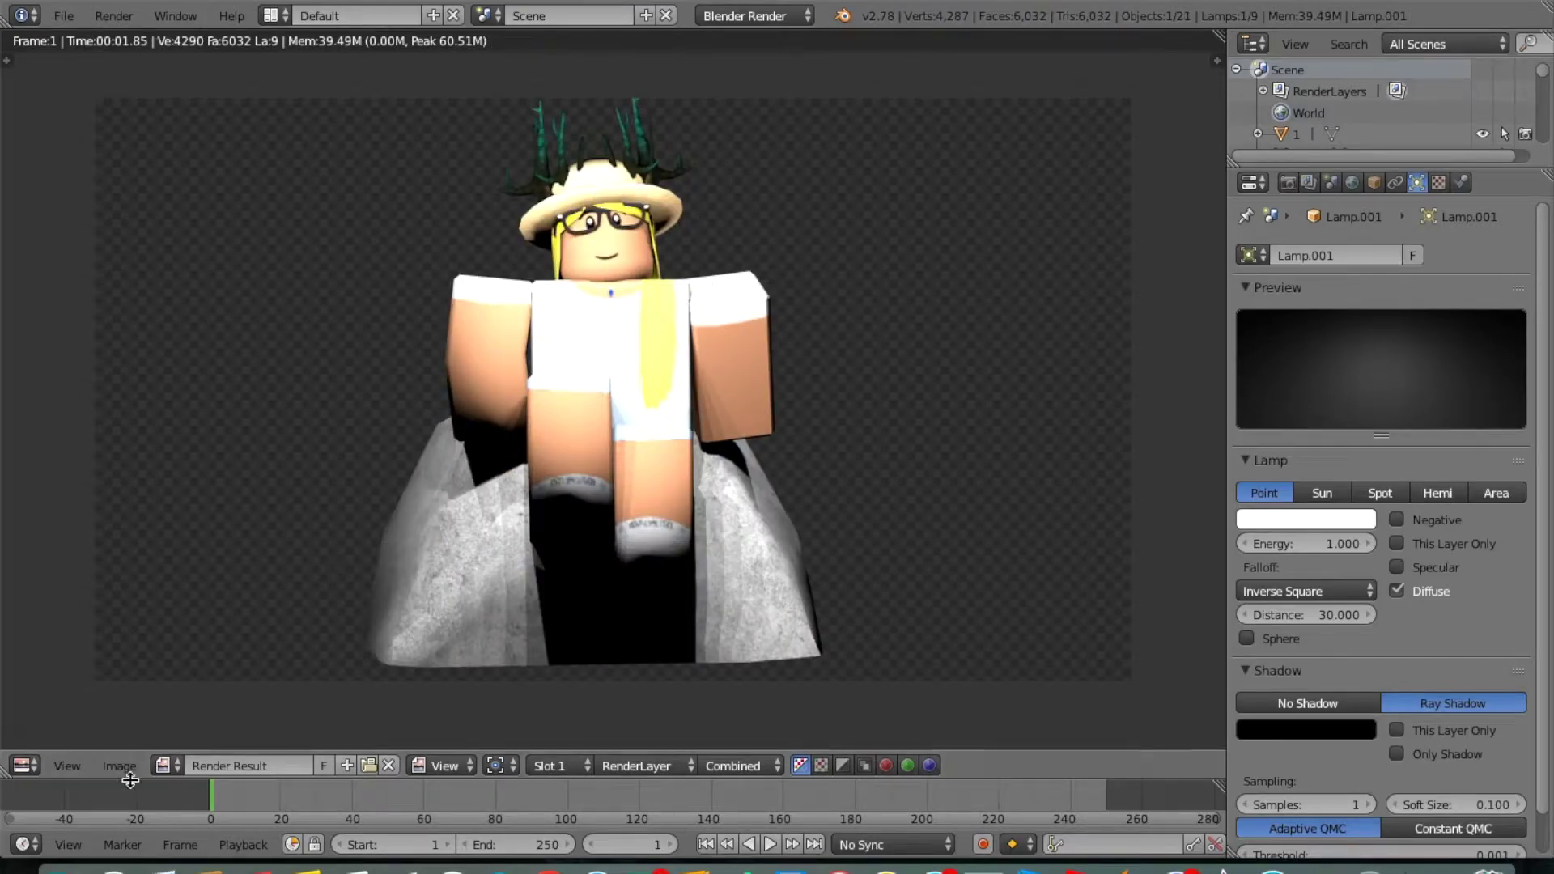
left_click(23, 764)
left_click(56, 736)
- Copy the lamp and paste copies placed lower down and beside the character
key("ctrl+c")
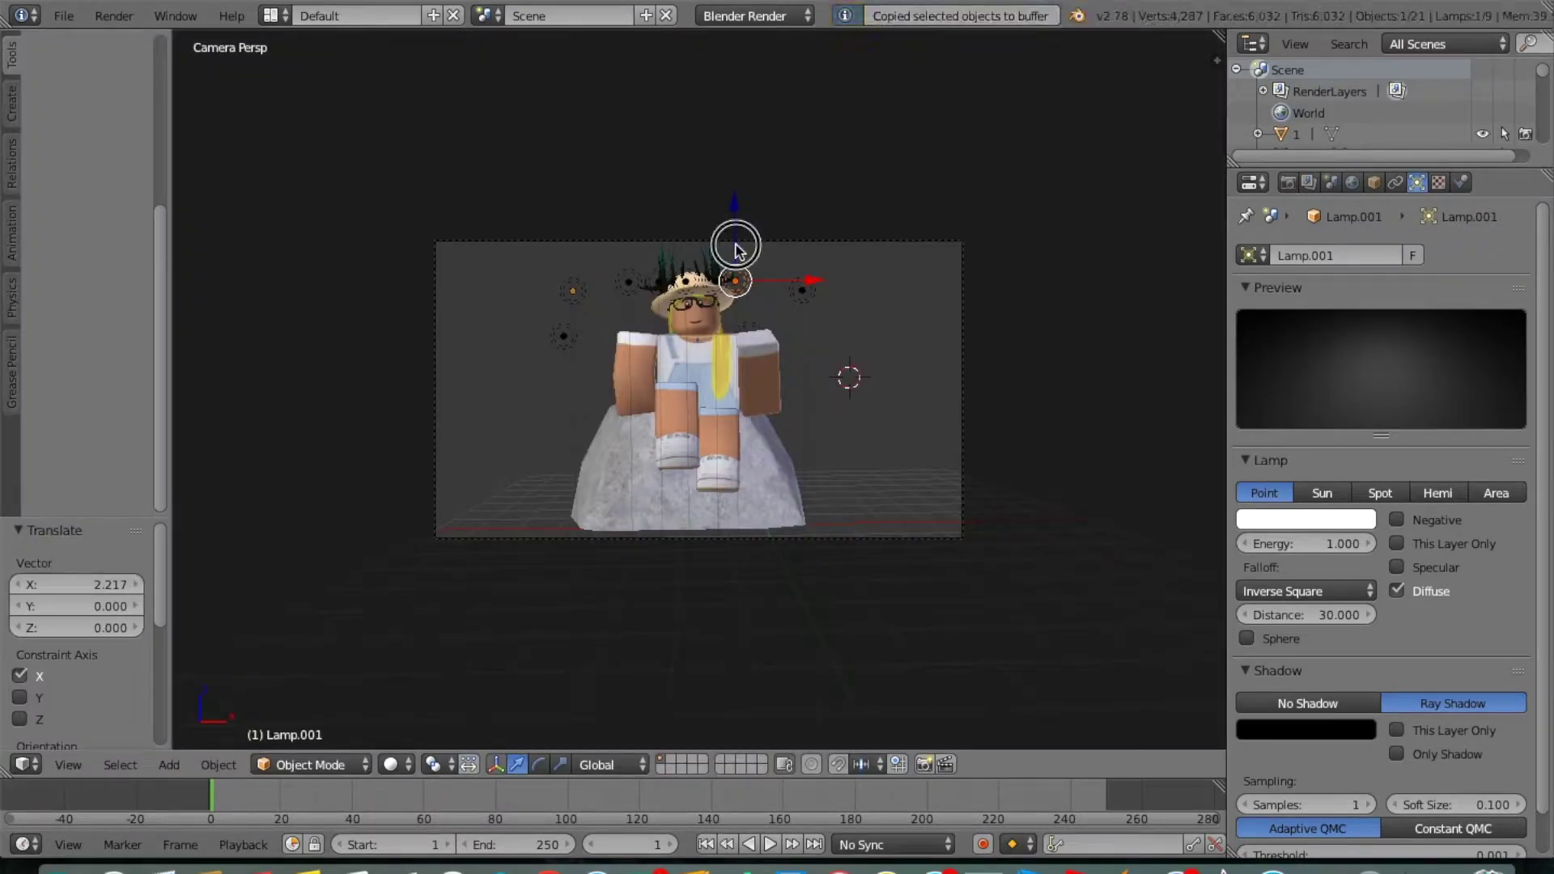
key("Escape")
key("ctrl+v")
key("g")
key("z")
left_click(738, 356)
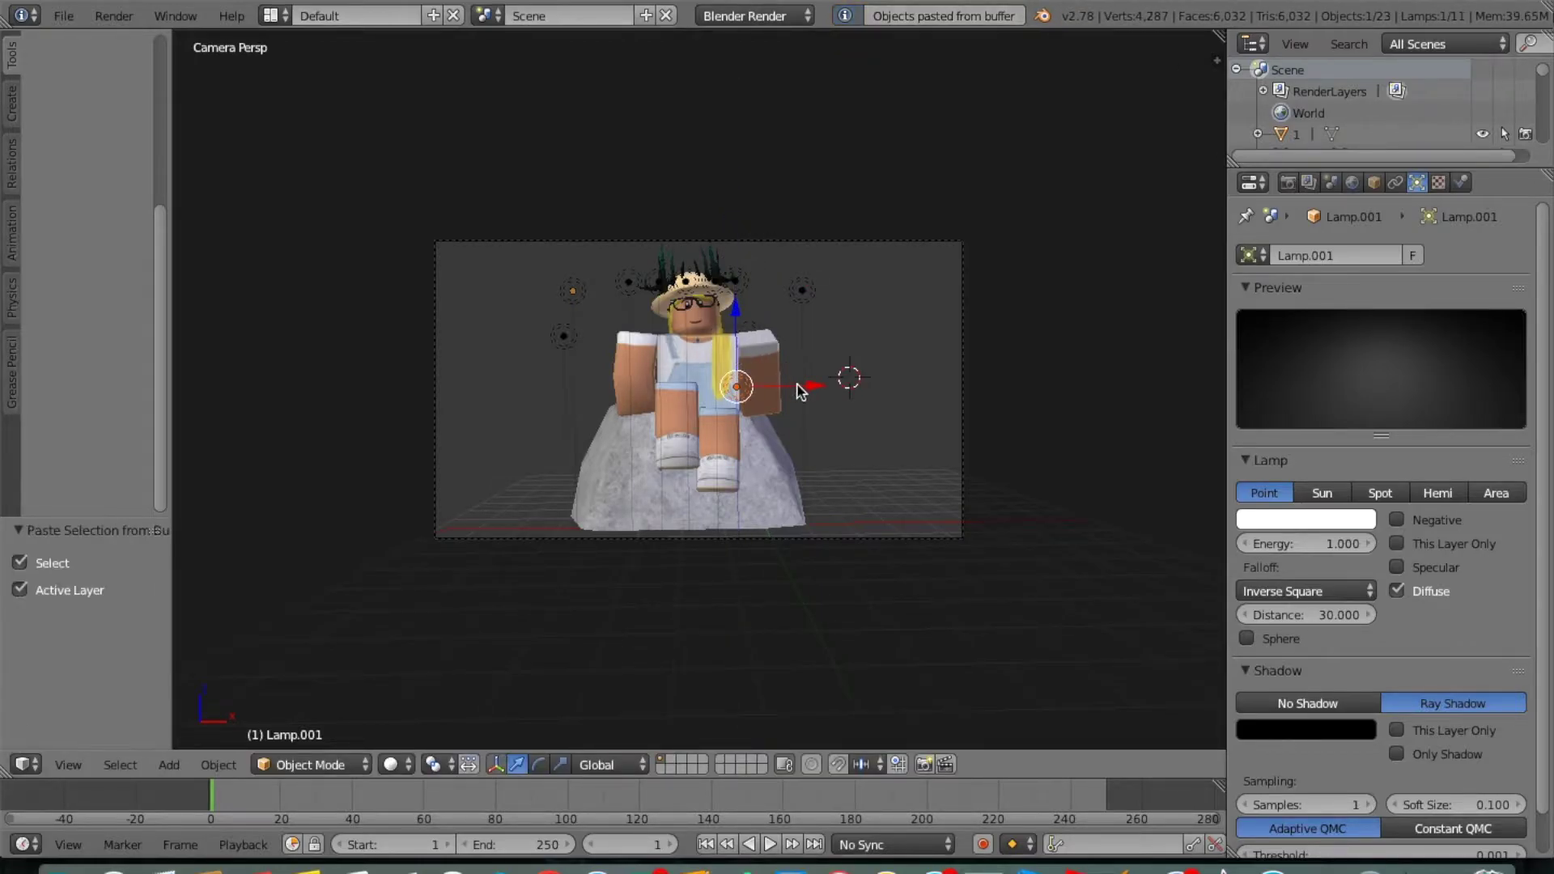
left_click(688, 389)
key("ctrl+v")
key("g")
key("x")
left_click(744, 476)
key("w")
left_click(676, 364)
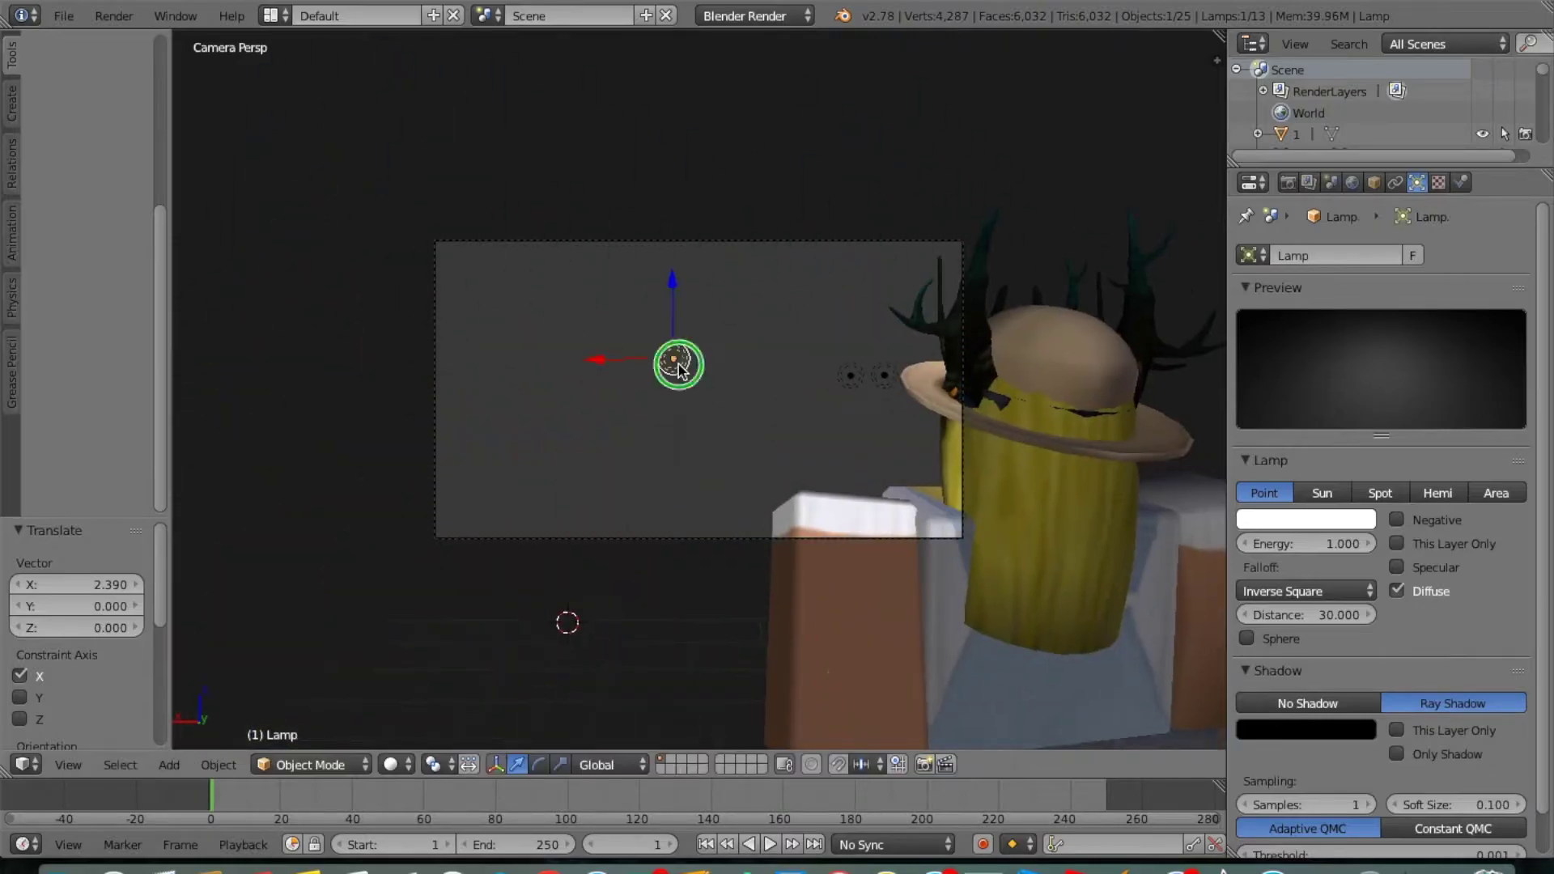
- Paste another lamp and position it beside the hat using X and Z moves
key("ctrl+v")
key("g")
left_click(862, 388)
key("g")
key("z")
key("g")
key("x")
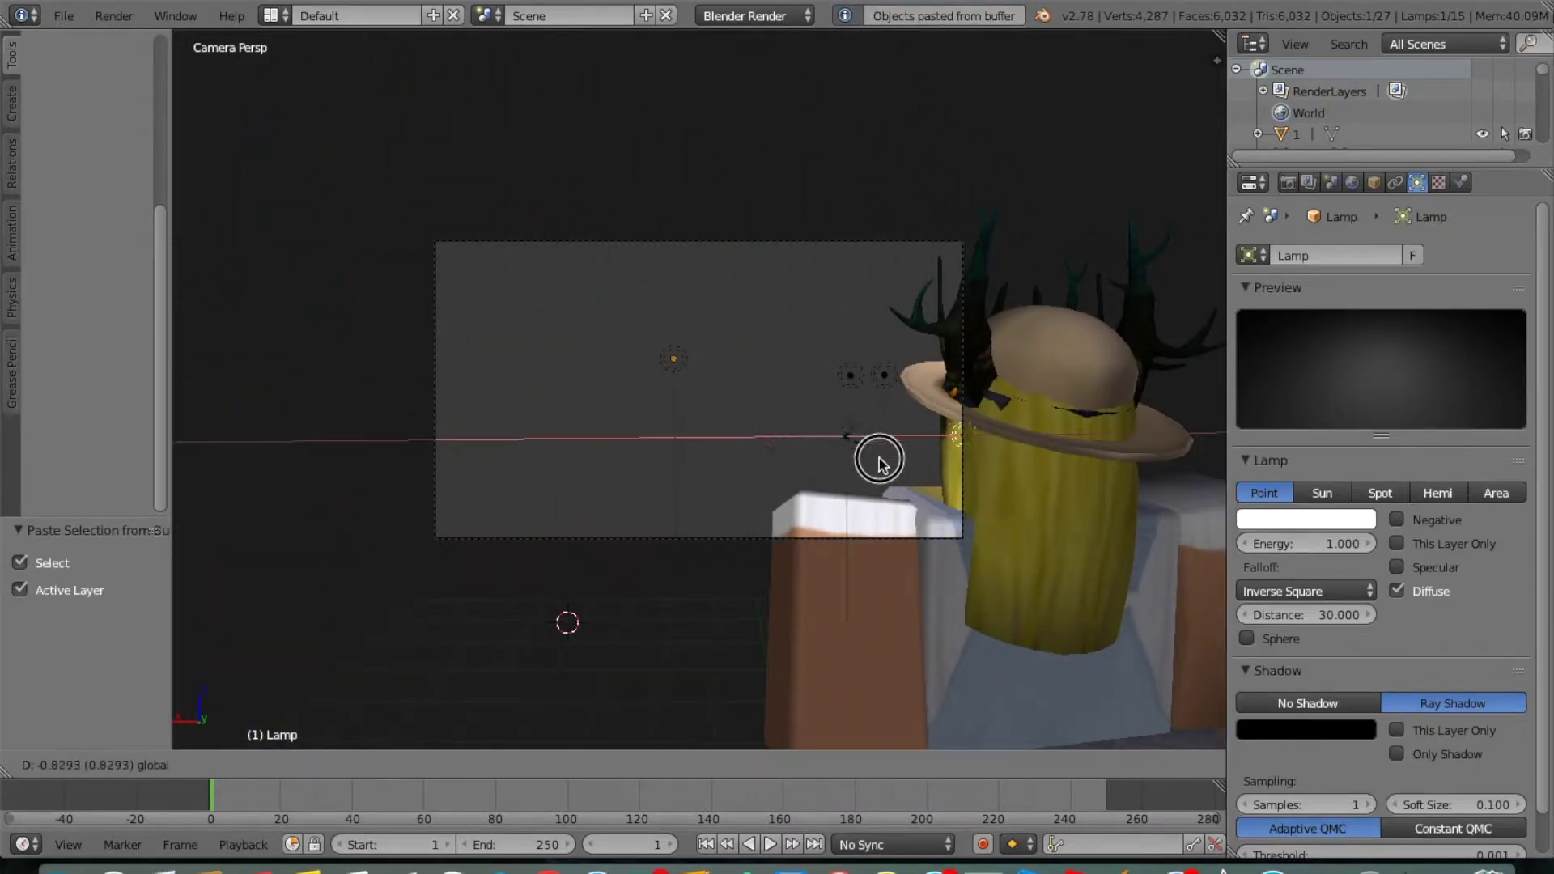
left_click(883, 456)
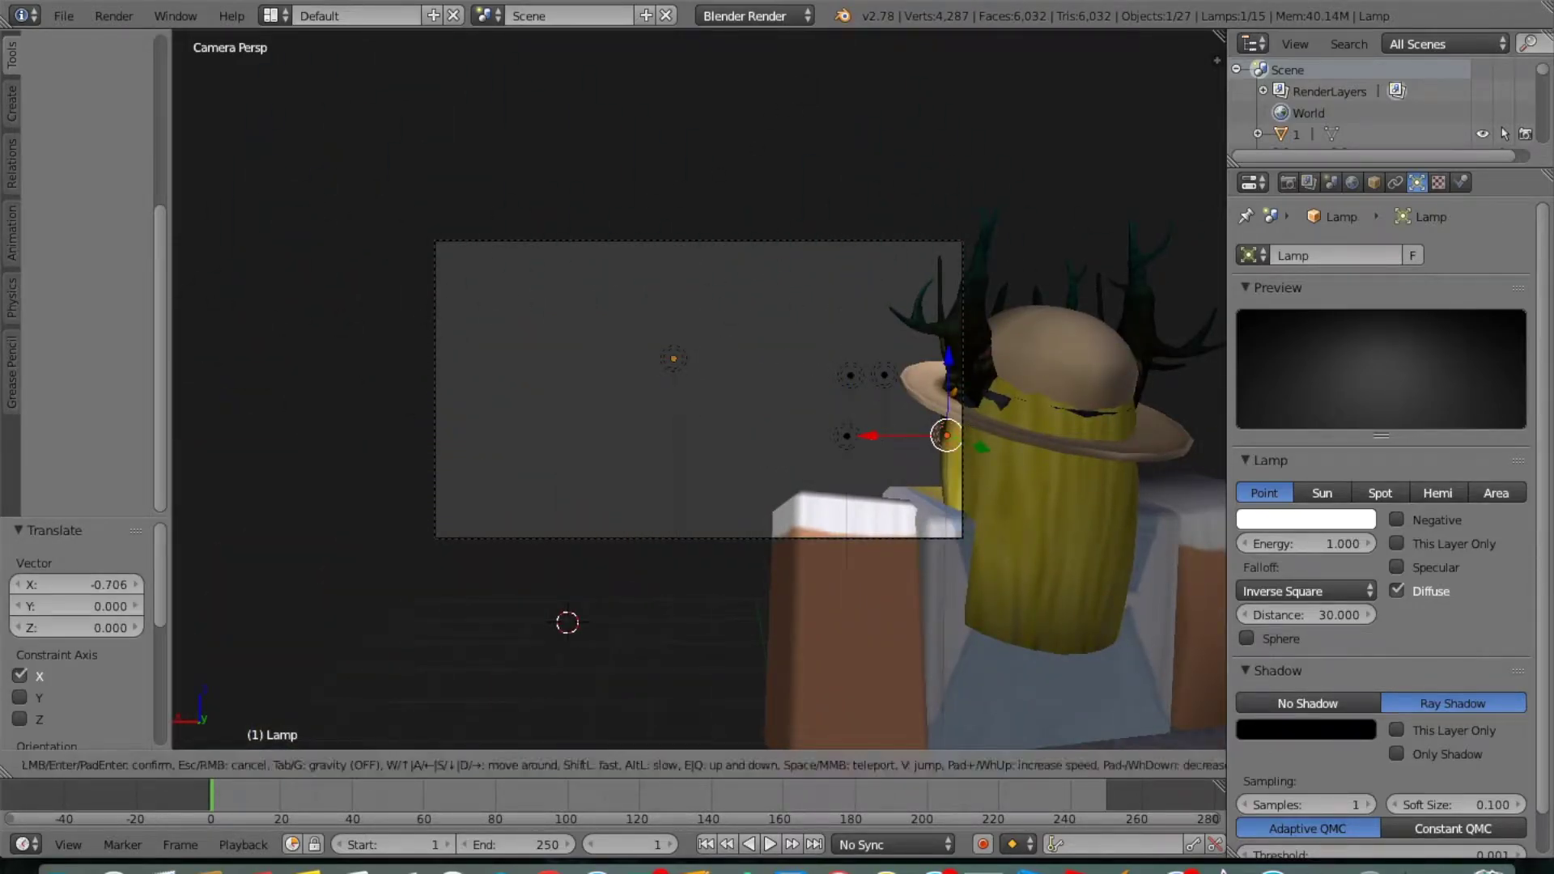
key("Return")
key("g")
key("x")
key("shift+f")
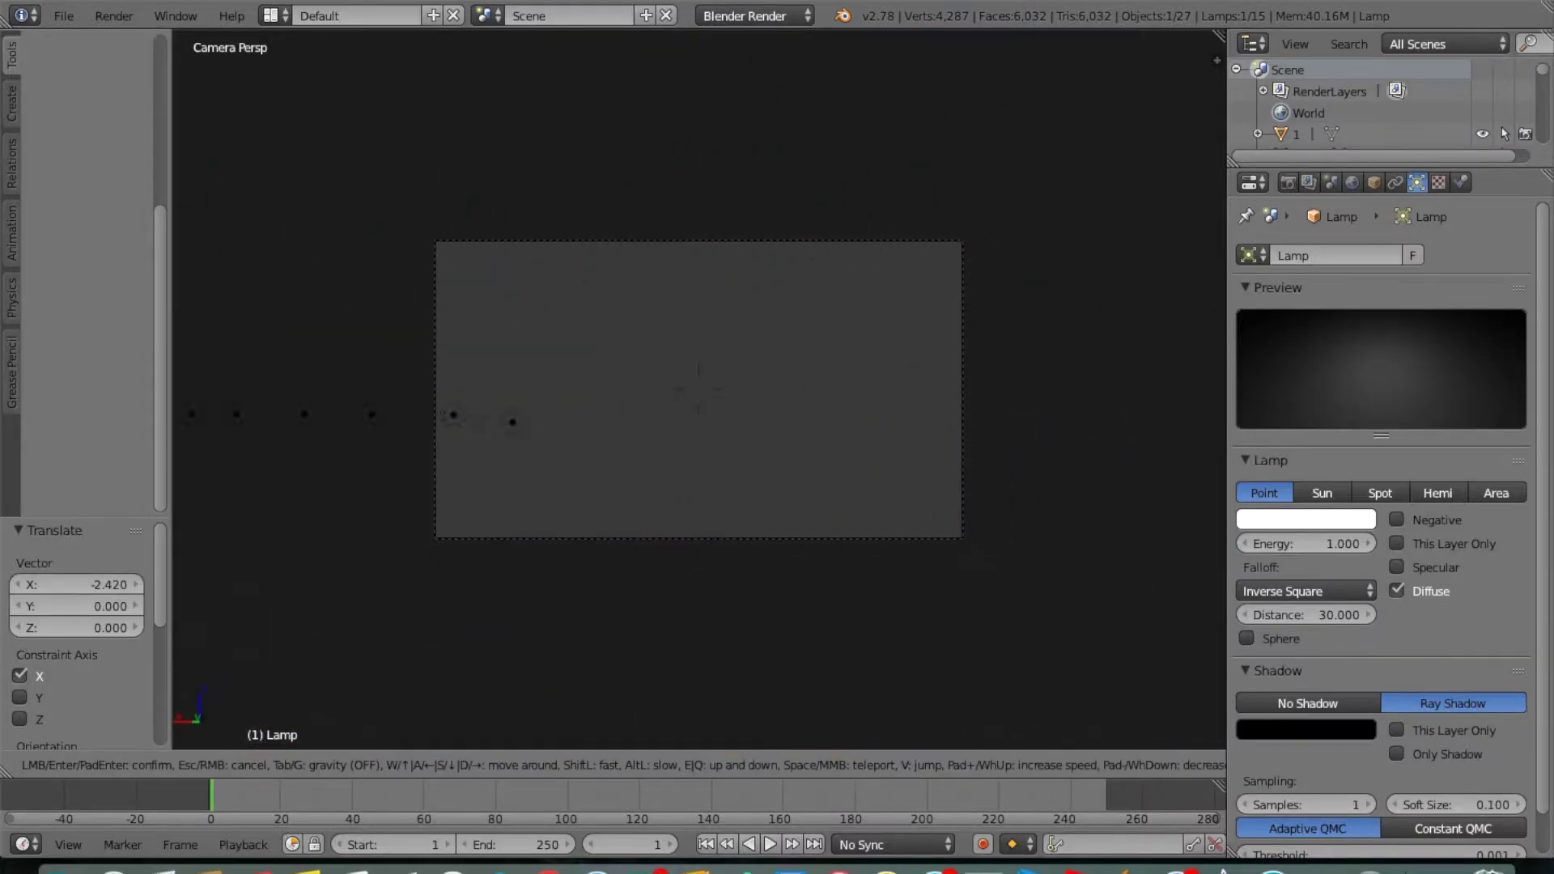
key("Return")
- Render the final lit character and begin saving it as an image on the Desktop
key("F12")
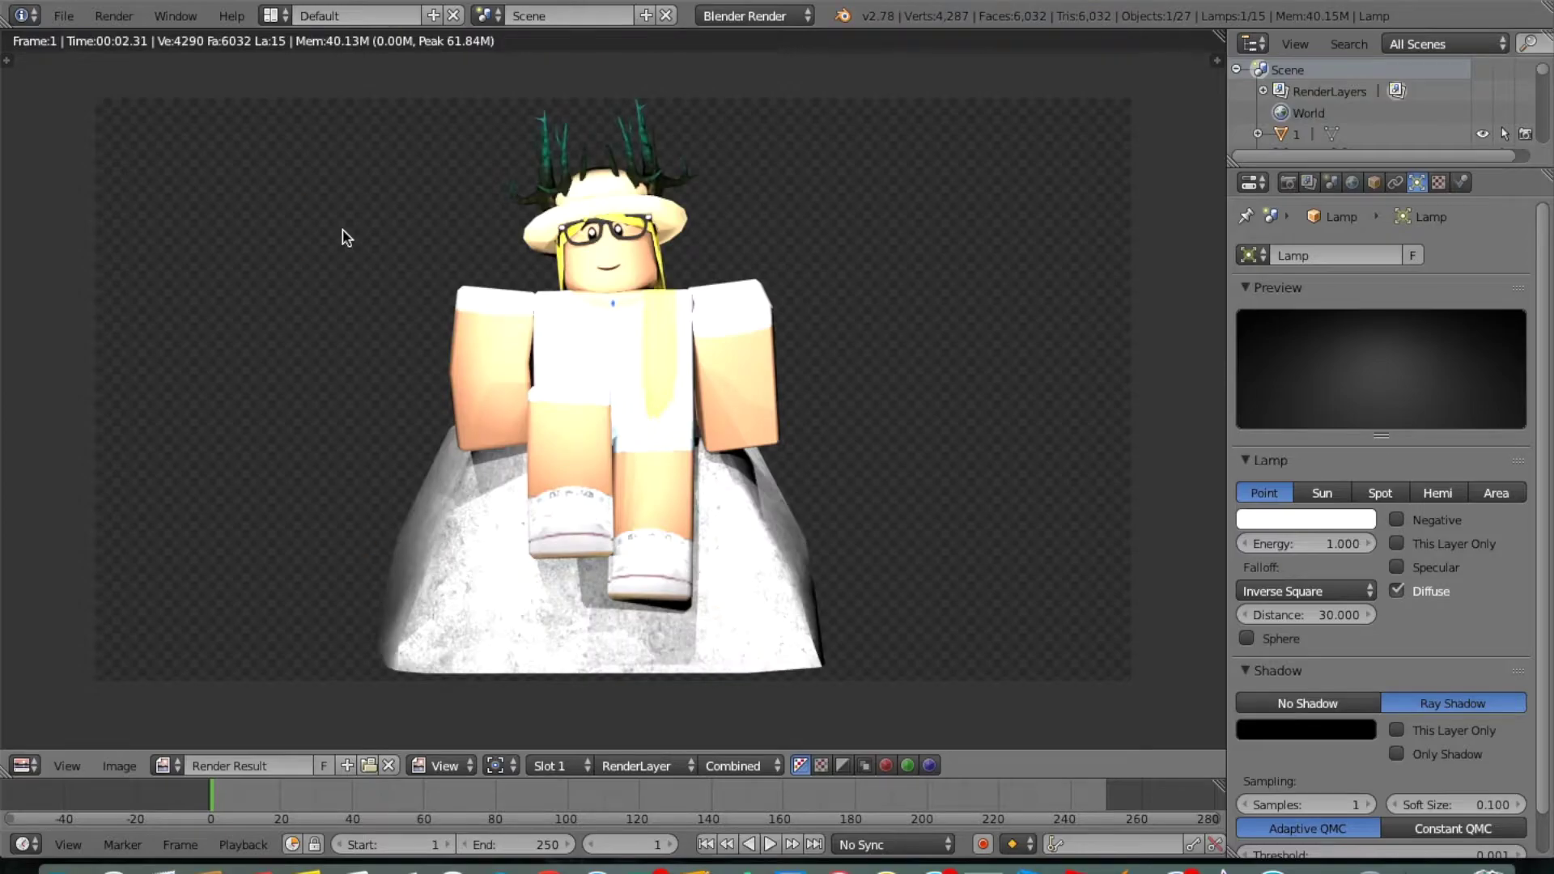
left_click(24, 764)
left_click(48, 735)
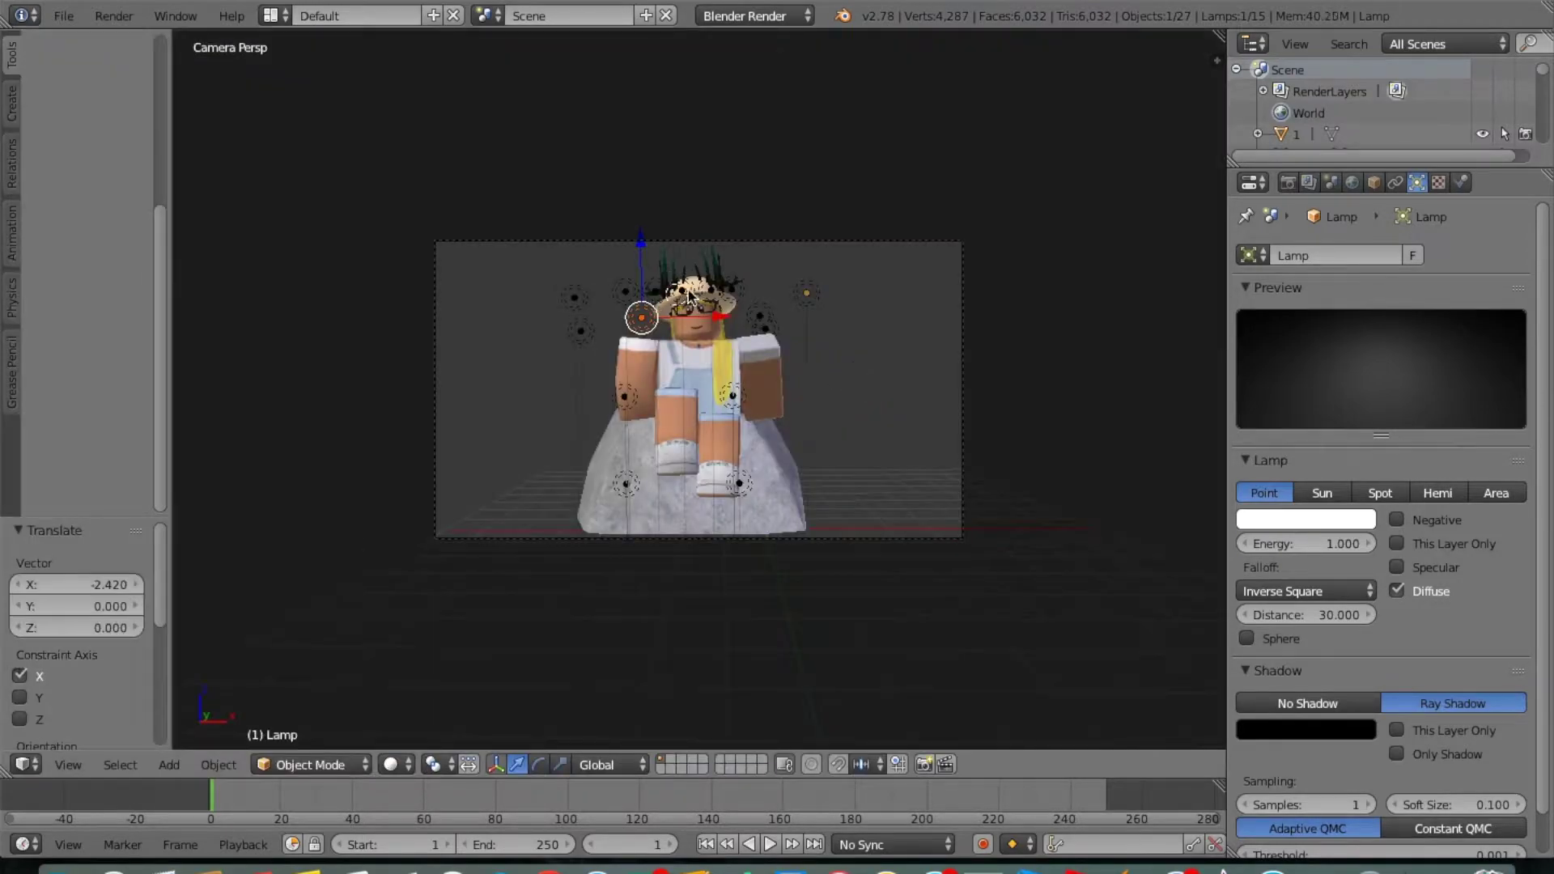
key("F12")
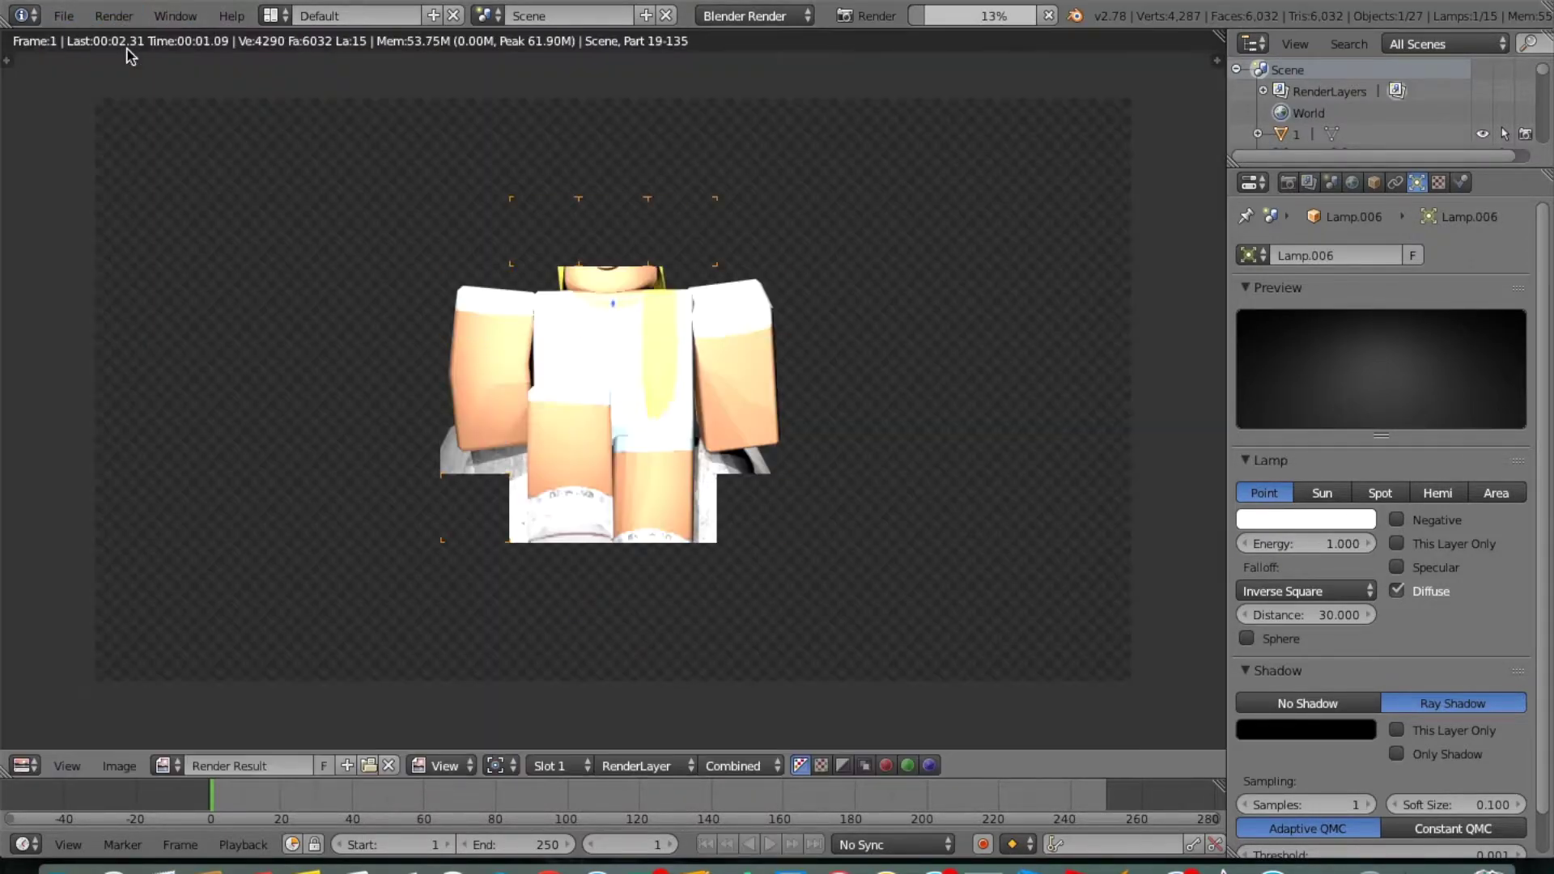
left_click(117, 767)
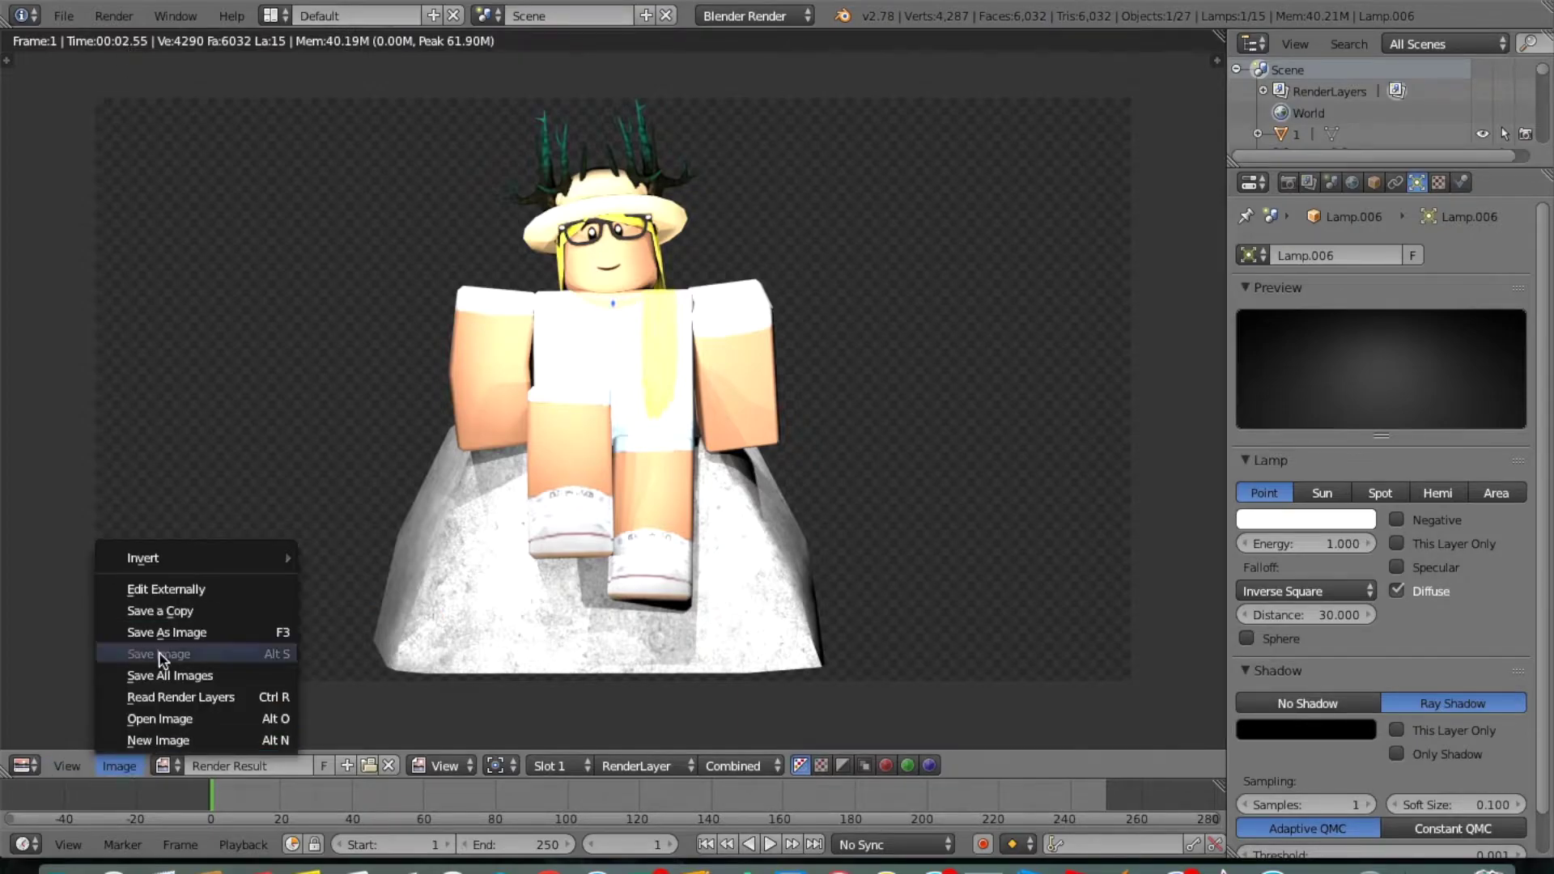
left_click(162, 632)
left_click(339, 165)
left_click(353, 94)
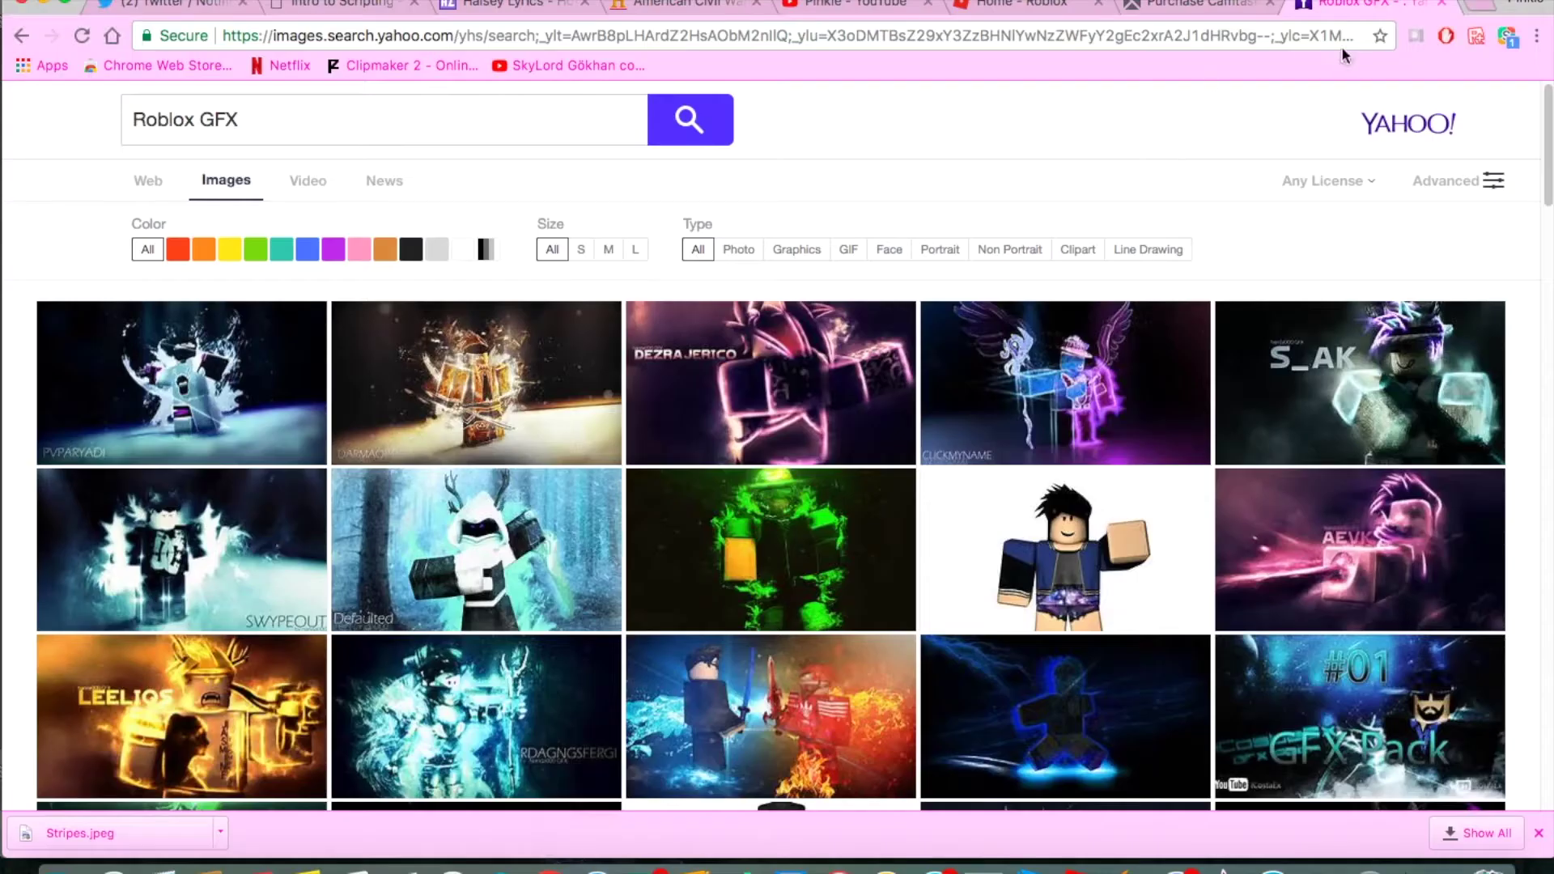
mouse_move(1543, 114)
left_mouse_down()
mouse_move(1543, 194)
mouse_move(1513, 42)
left_mouse_up()
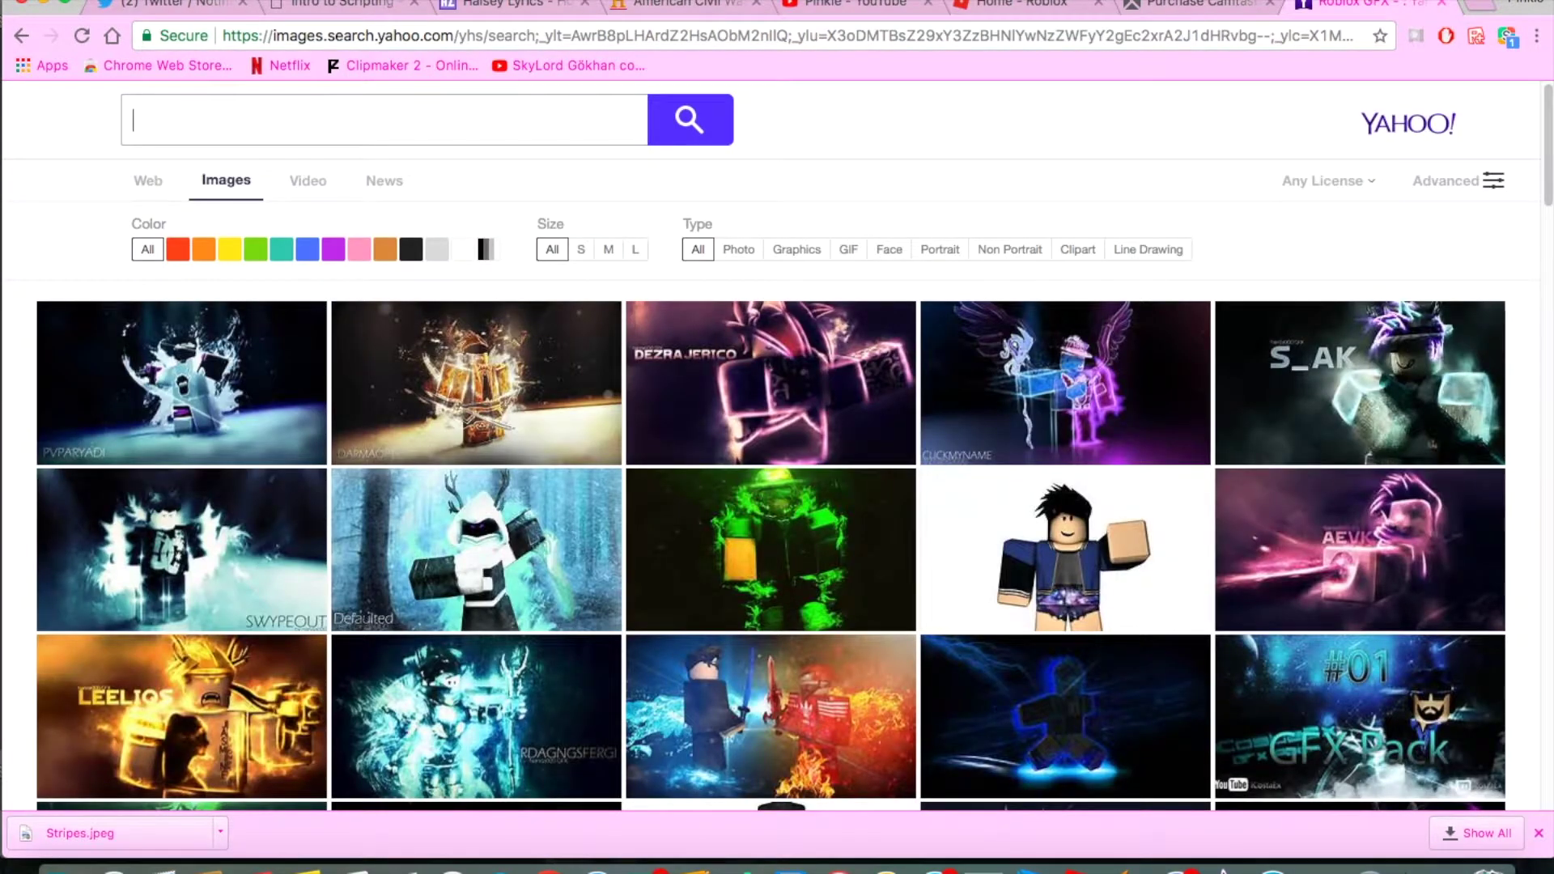
- Search Yahoo Images for 'pretty Beach'
type("Beach")
key("Return")
left_click_drag(1546, 121, 1484, 684)
left_click(130, 104)
type("pretty")
key("Return")
left_click_drag(1541, 208, 1540, 329)
- Open the beach photo with waves and save it as Beach.jpg
left_click(1113, 211)
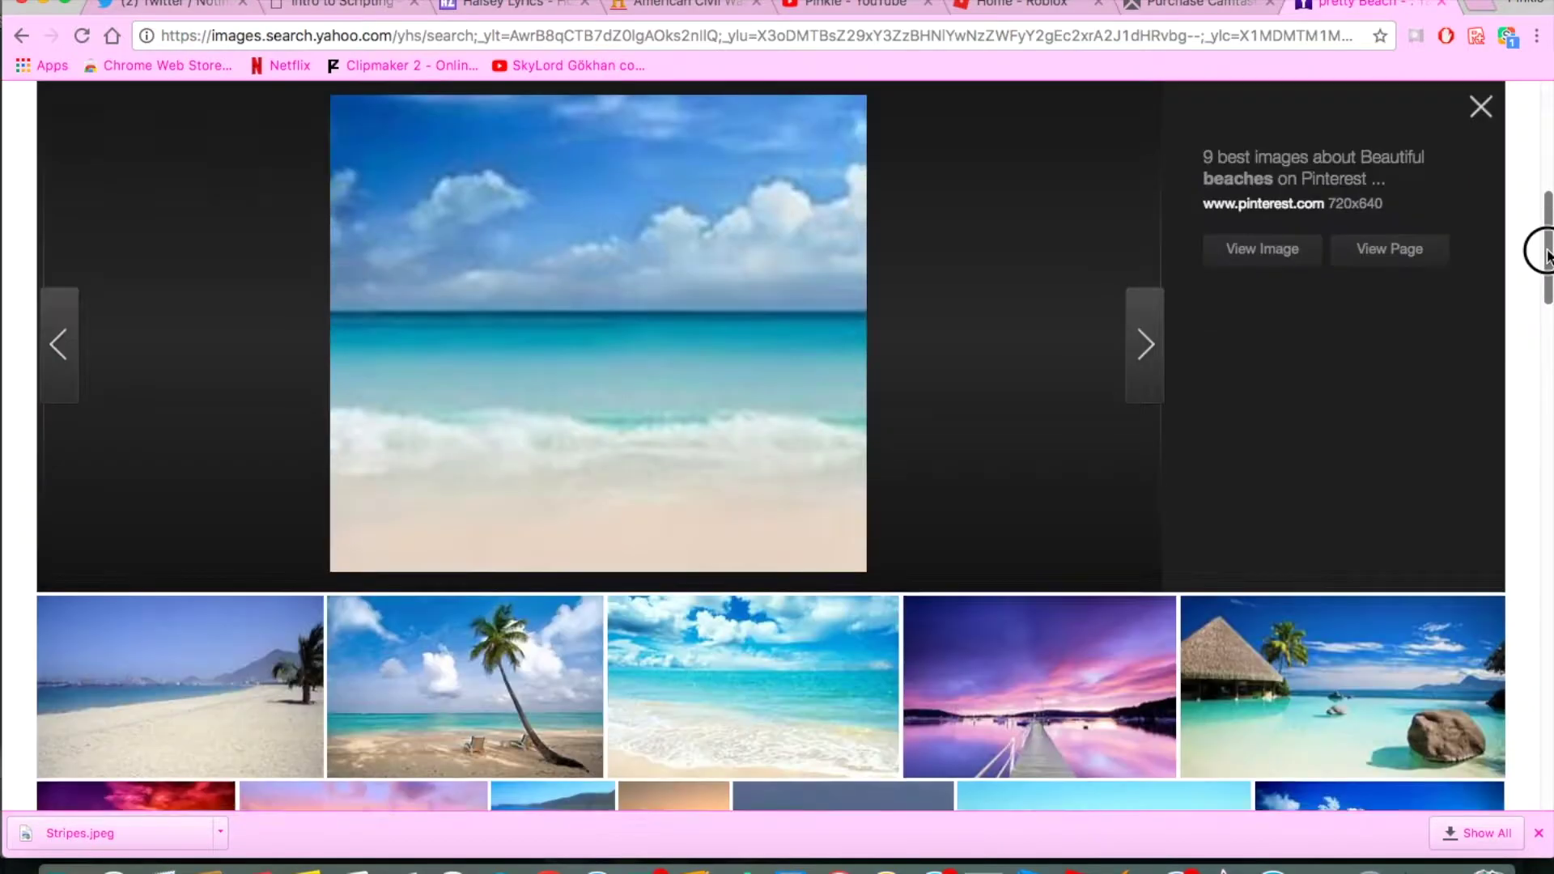
scroll(1542, 251, "down", 1)
right_click(454, 346)
left_click(495, 385)
type("ach")
key("Return")
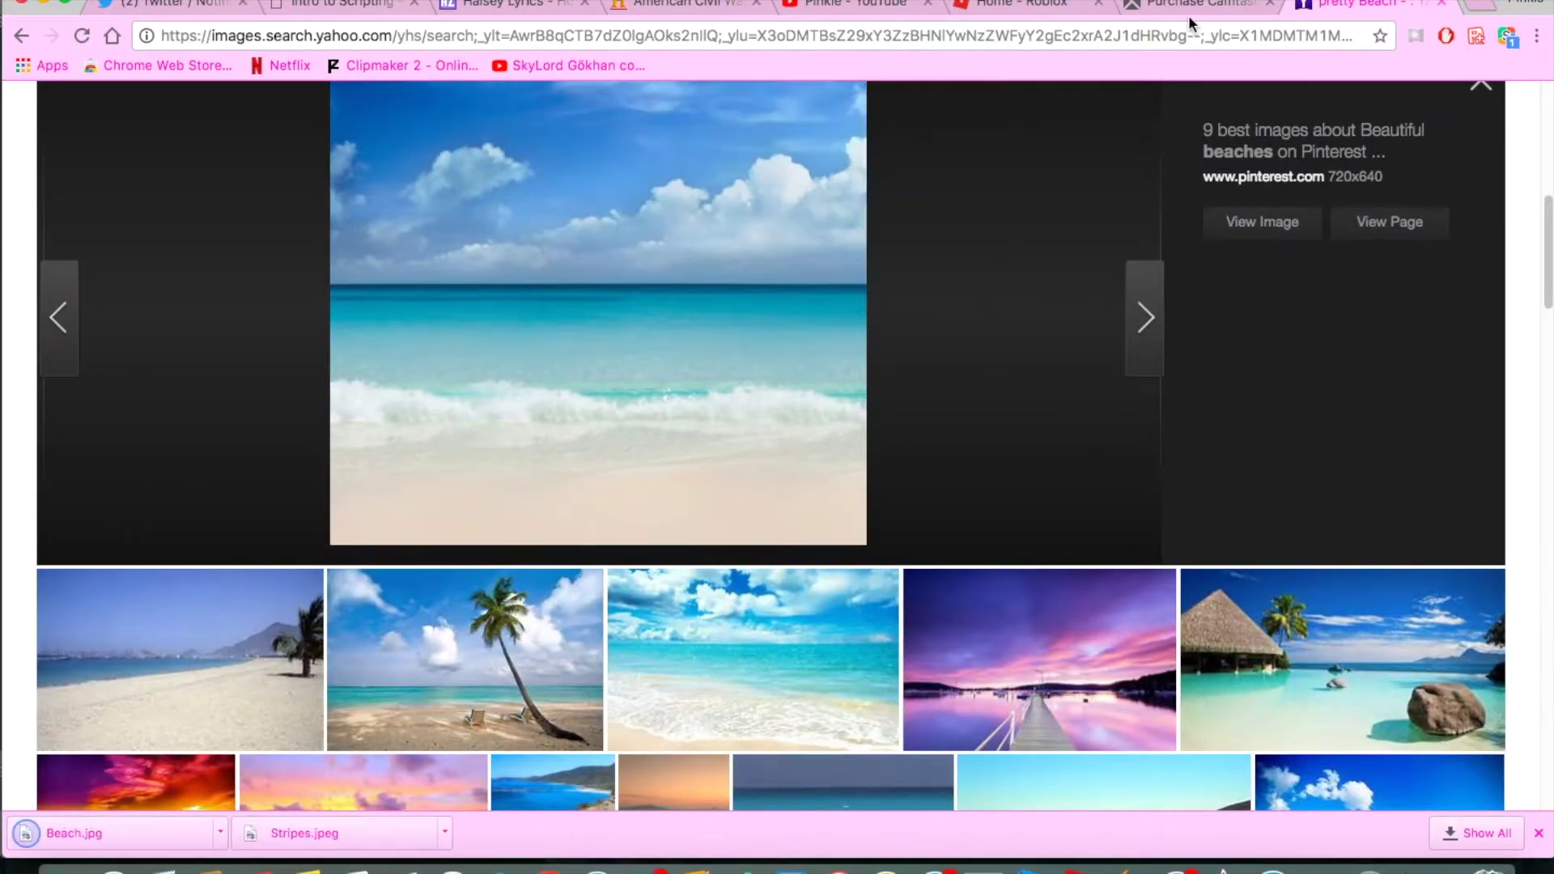
- Go to picmonkey.com and choose to edit a photo
left_click(1481, 4)
type("picmonkey.com")
key("Return")
left_click(429, 645)
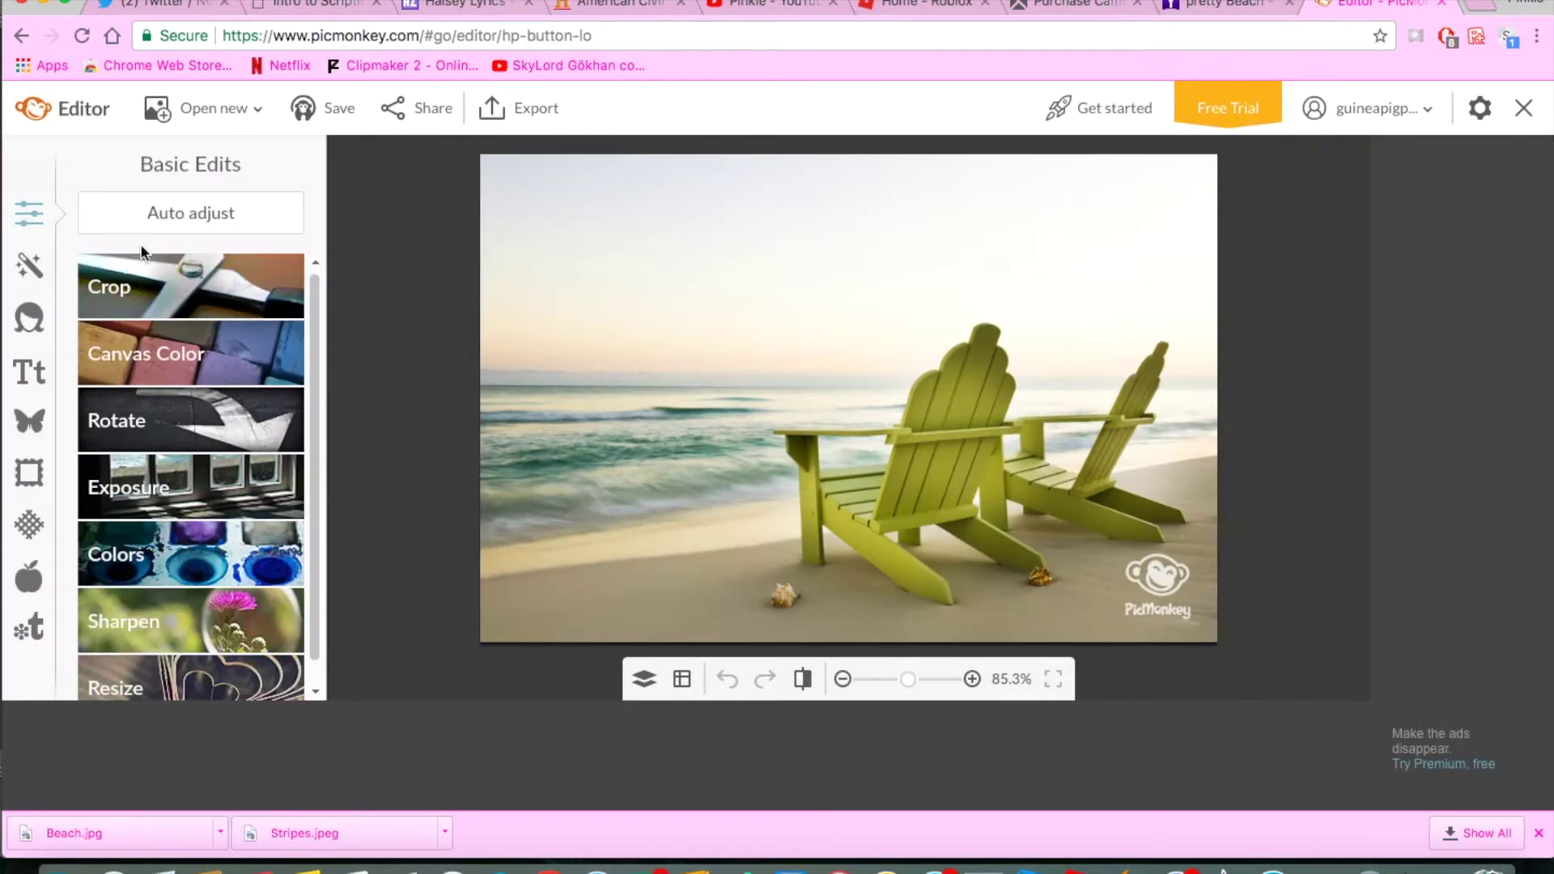
- Open the beach photo from the Documents folder and cancel the crop
left_click(214, 109)
left_click(212, 191)
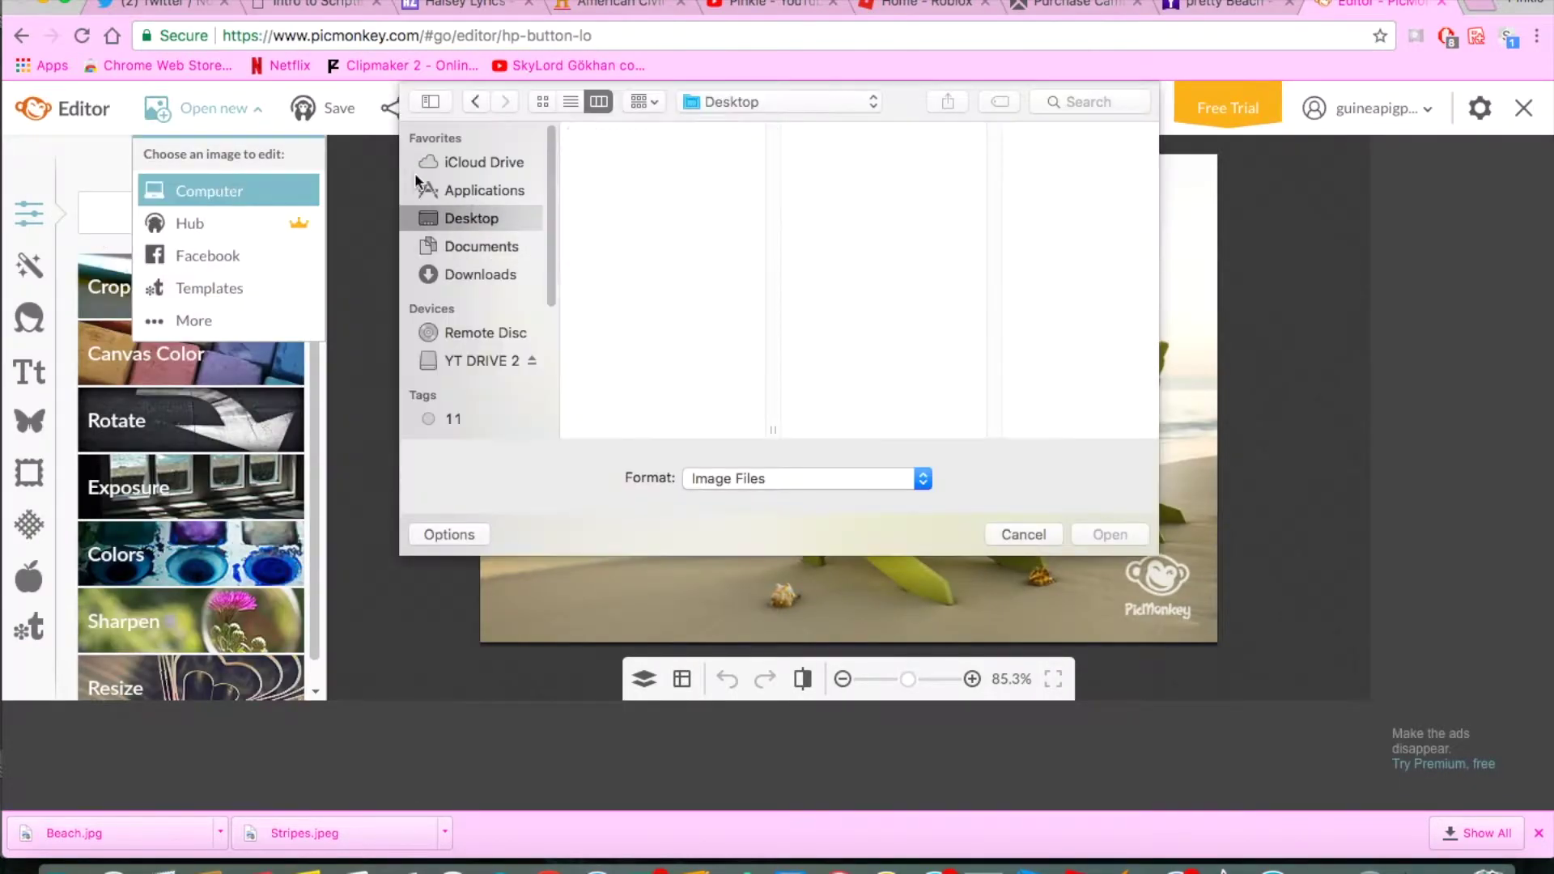
left_click(481, 246)
double_click(786, 220)
left_click(138, 286)
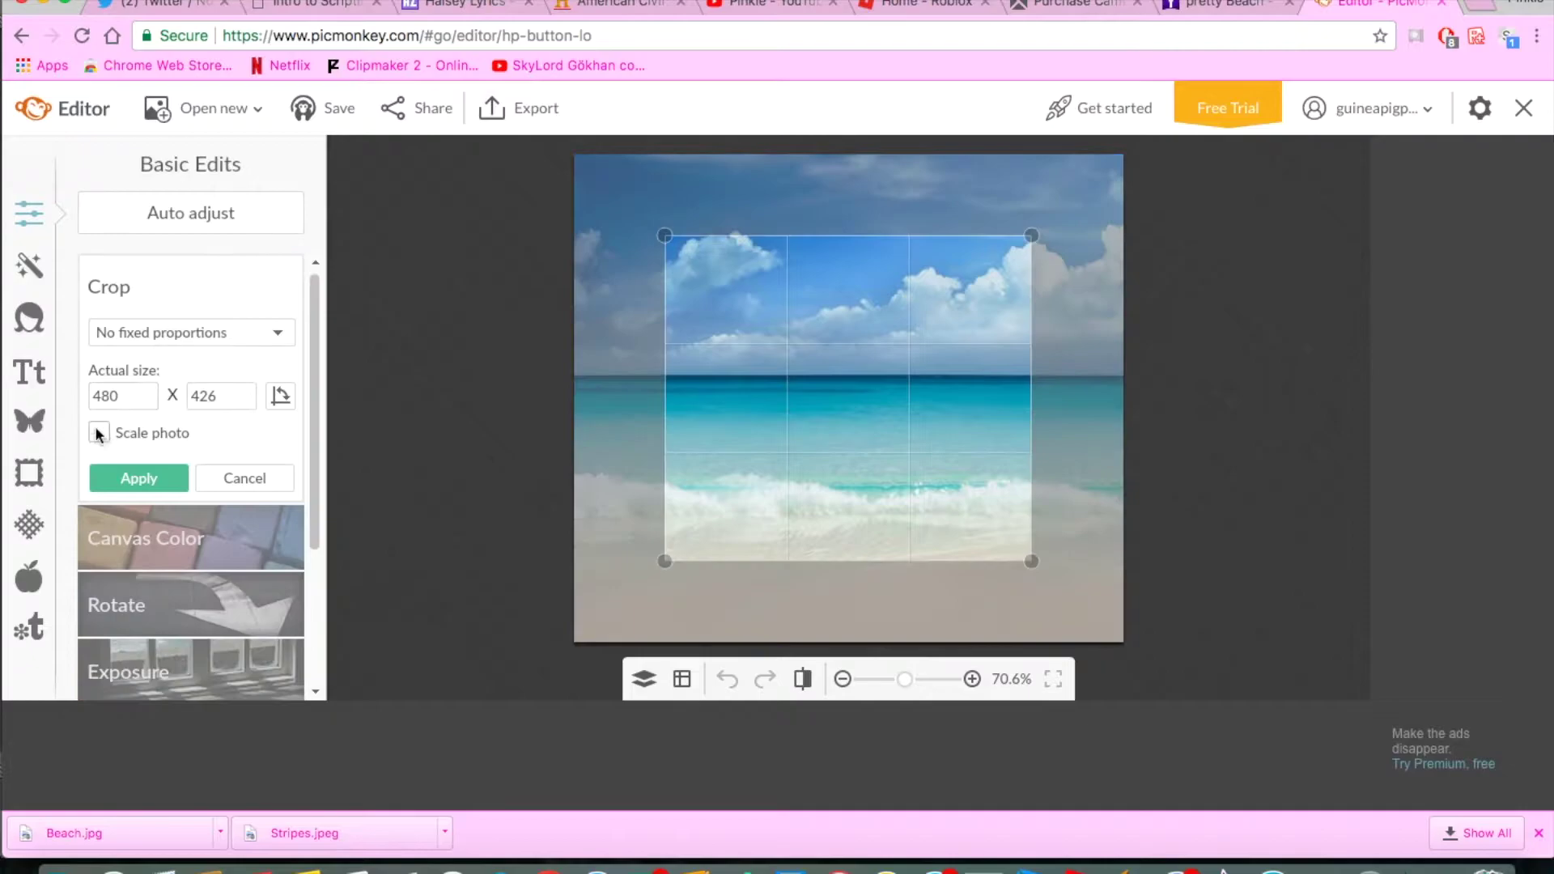
left_click(245, 478)
- Resize the photo to 500 x 500 pixels
left_click(174, 536)
double_click(133, 564)
type("500")
key("Tab")
type("500")
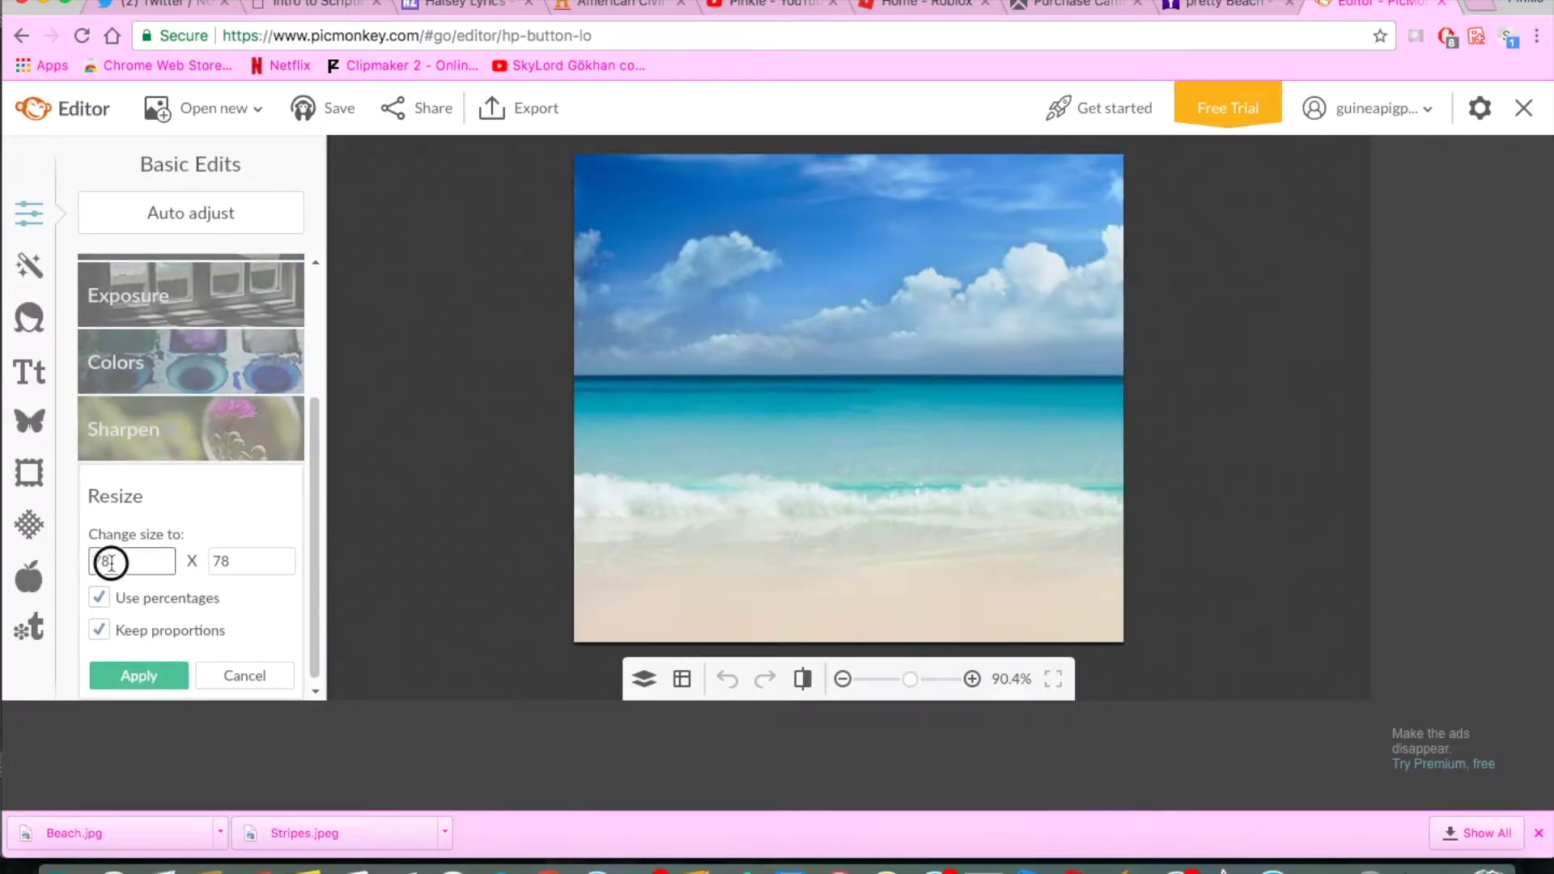
key("BackSpace")
key("BackSpace")
key("BackSpace")
type("500")
key("Tab")
type("500")
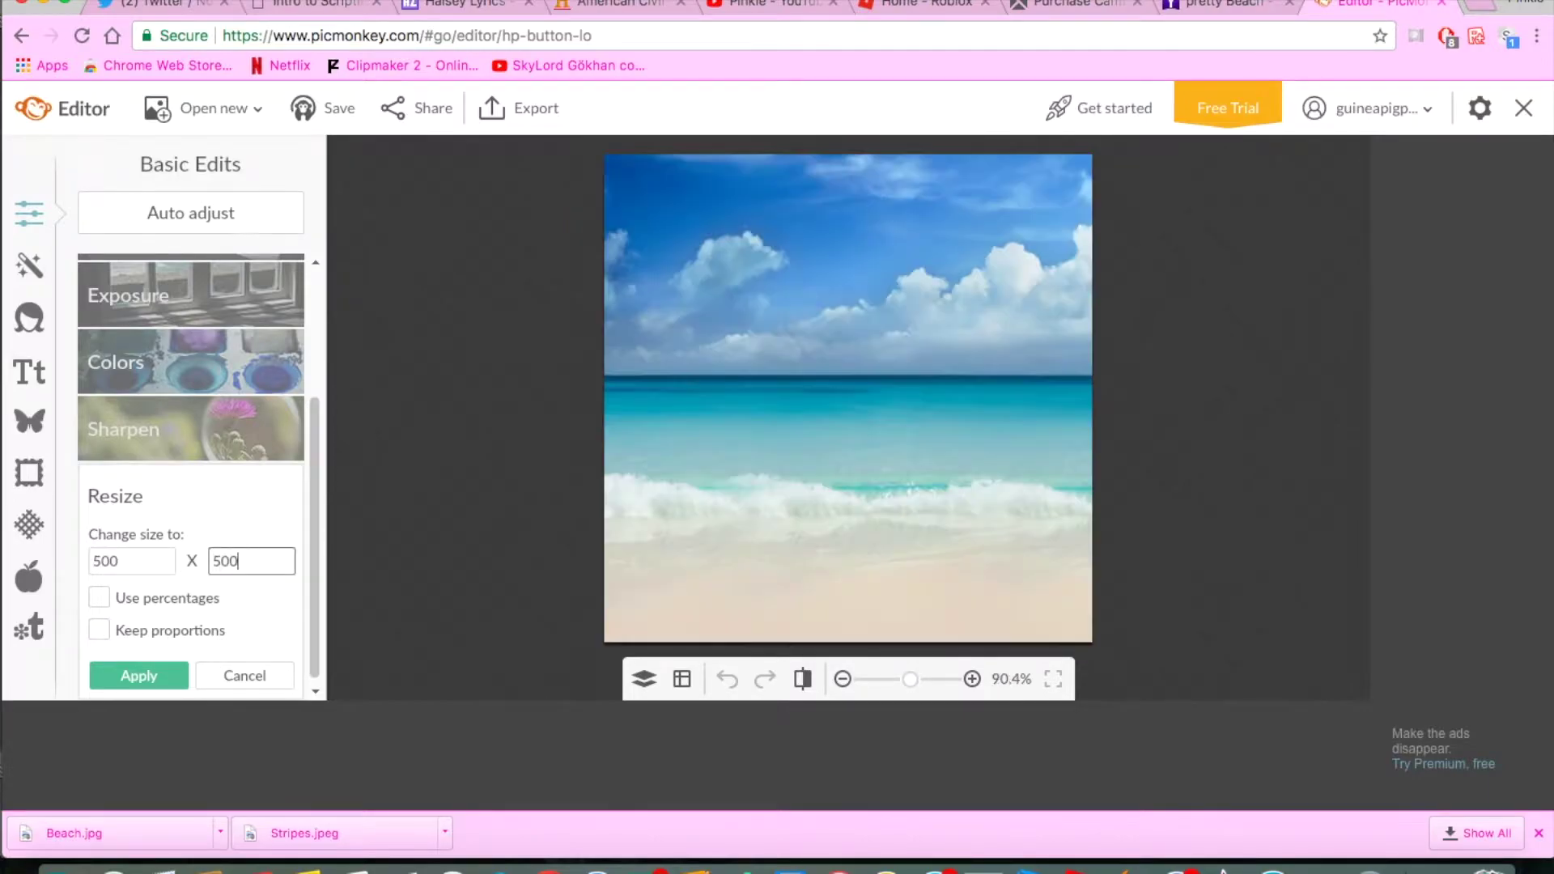
scroll(150, 680, "up", 2)
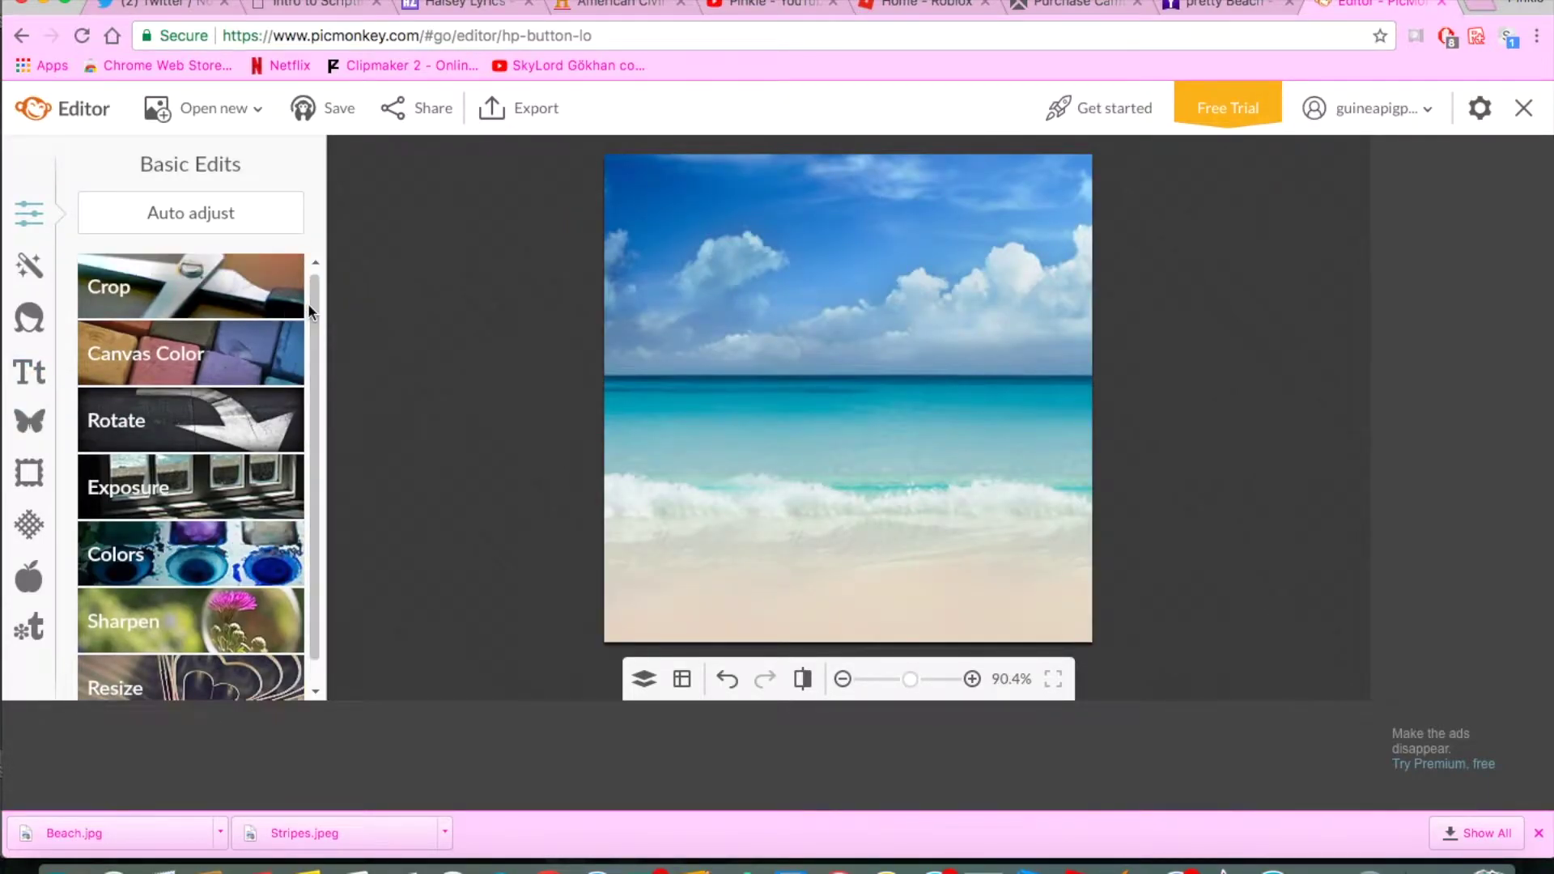
- Raise the Saturation in Colors and apply it
left_click(162, 576)
left_click_drag(198, 588, 215, 590)
left_click(132, 675)
left_click(30, 374)
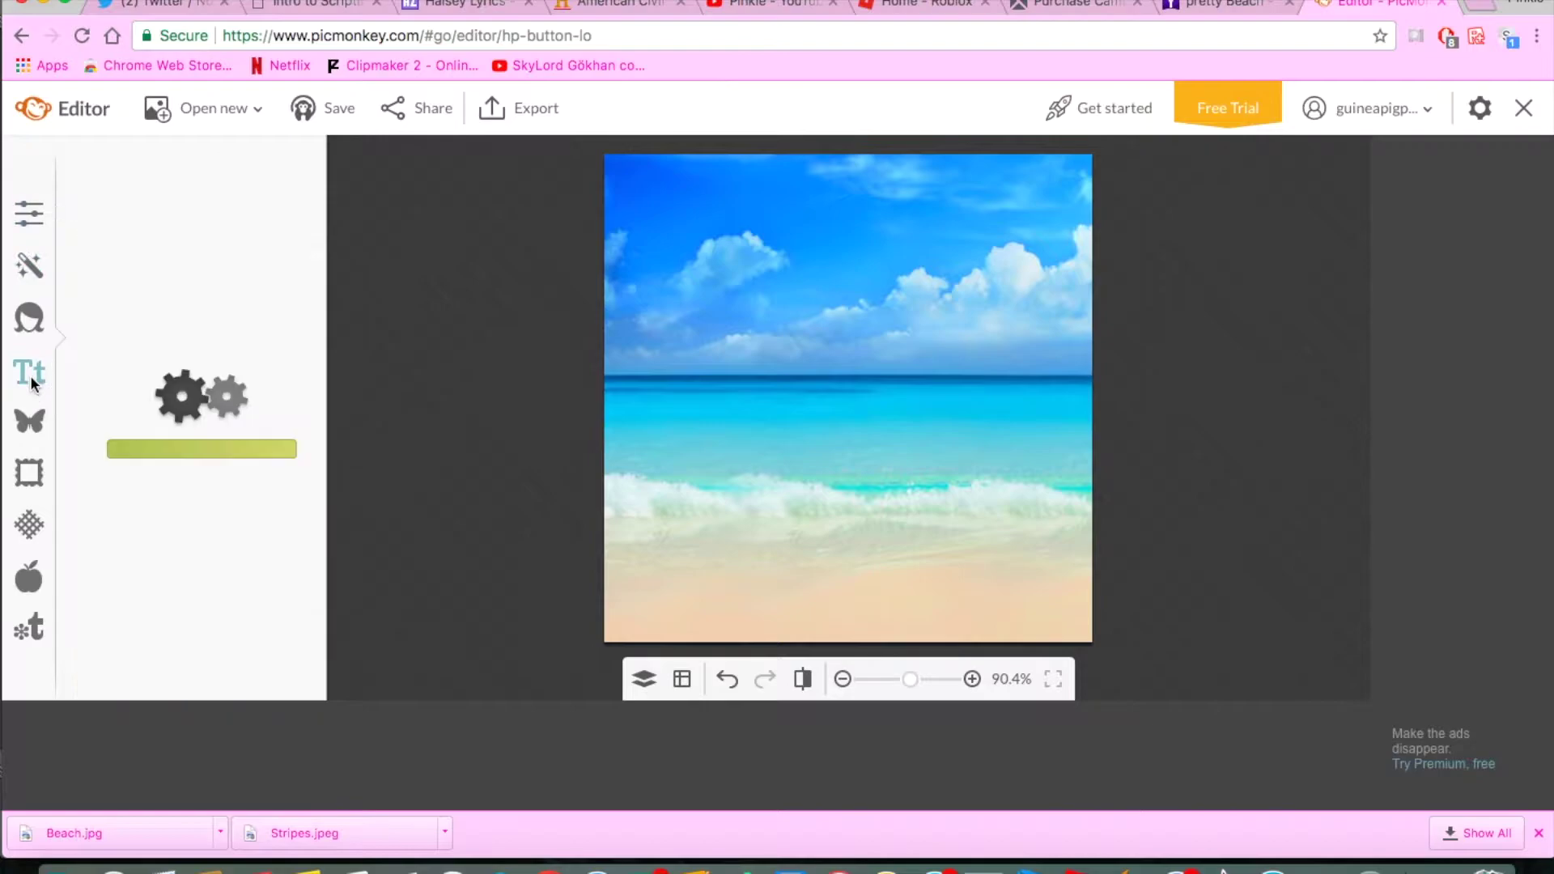
- Add Stripes.jpeg from the computer as an overlay and stretch it over the beach
left_click(162, 212)
left_click(162, 254)
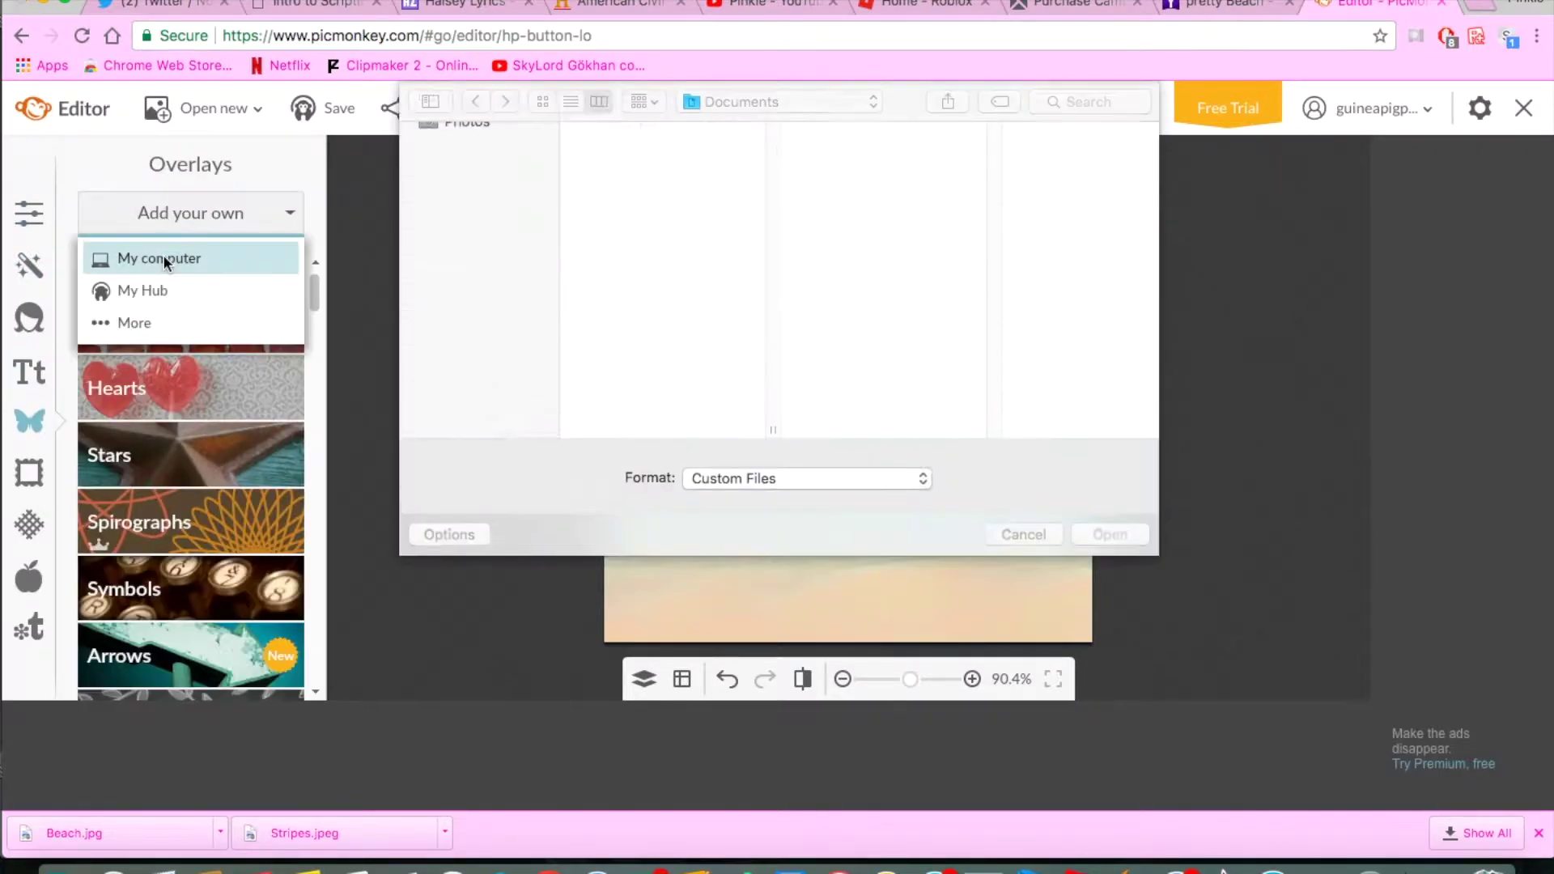
mouse_move(771, 208)
left_mouse_down()
mouse_move(771, 328)
mouse_move(612, 323)
left_mouse_up()
double_click(647, 322)
mouse_move(954, 317)
left_mouse_down()
mouse_move(1021, 314)
mouse_move(922, 348)
left_mouse_up()
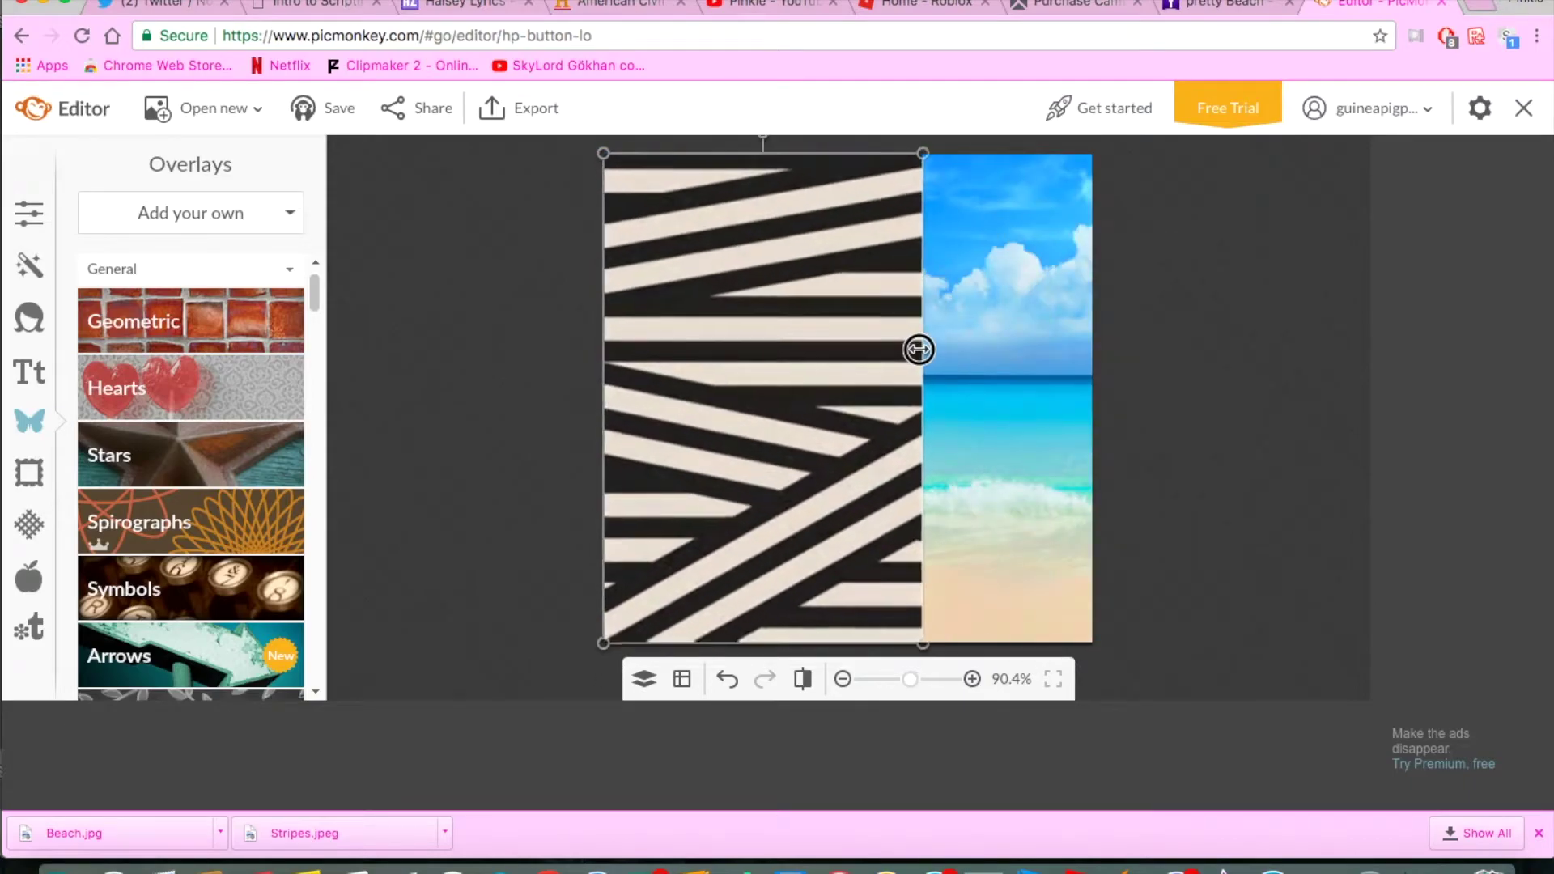
mouse_move(1119, 456)
left_mouse_down()
mouse_move(1253, 455)
mouse_move(1120, 455)
left_mouse_up()
- Set the stripes overlay's blend mode to Overlay and adjust its width
left_click(1167, 507)
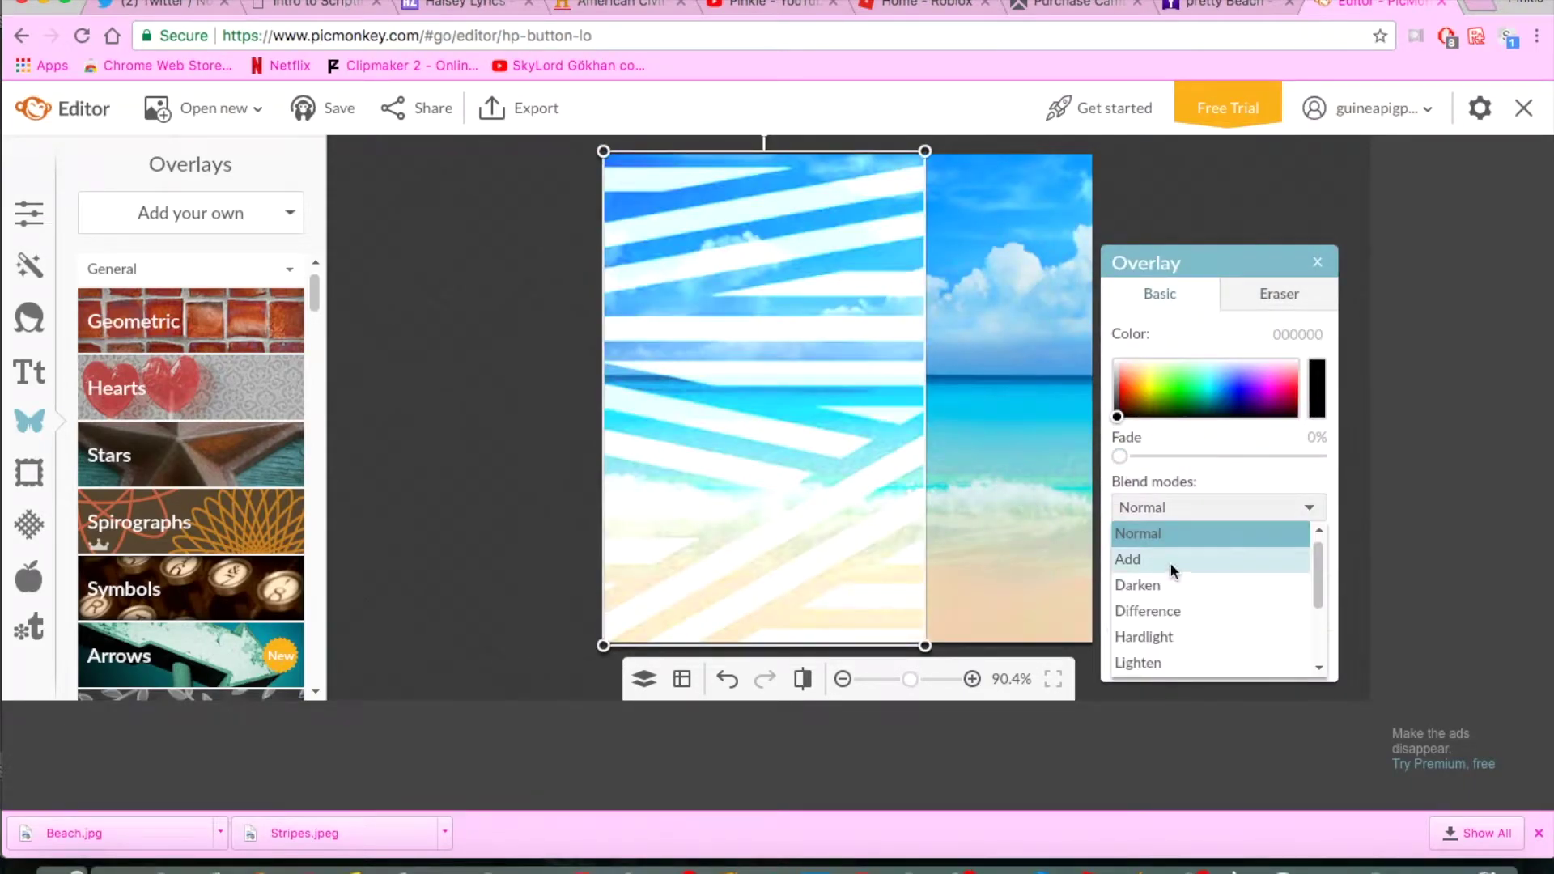
left_click_drag(1318, 570, 1312, 617)
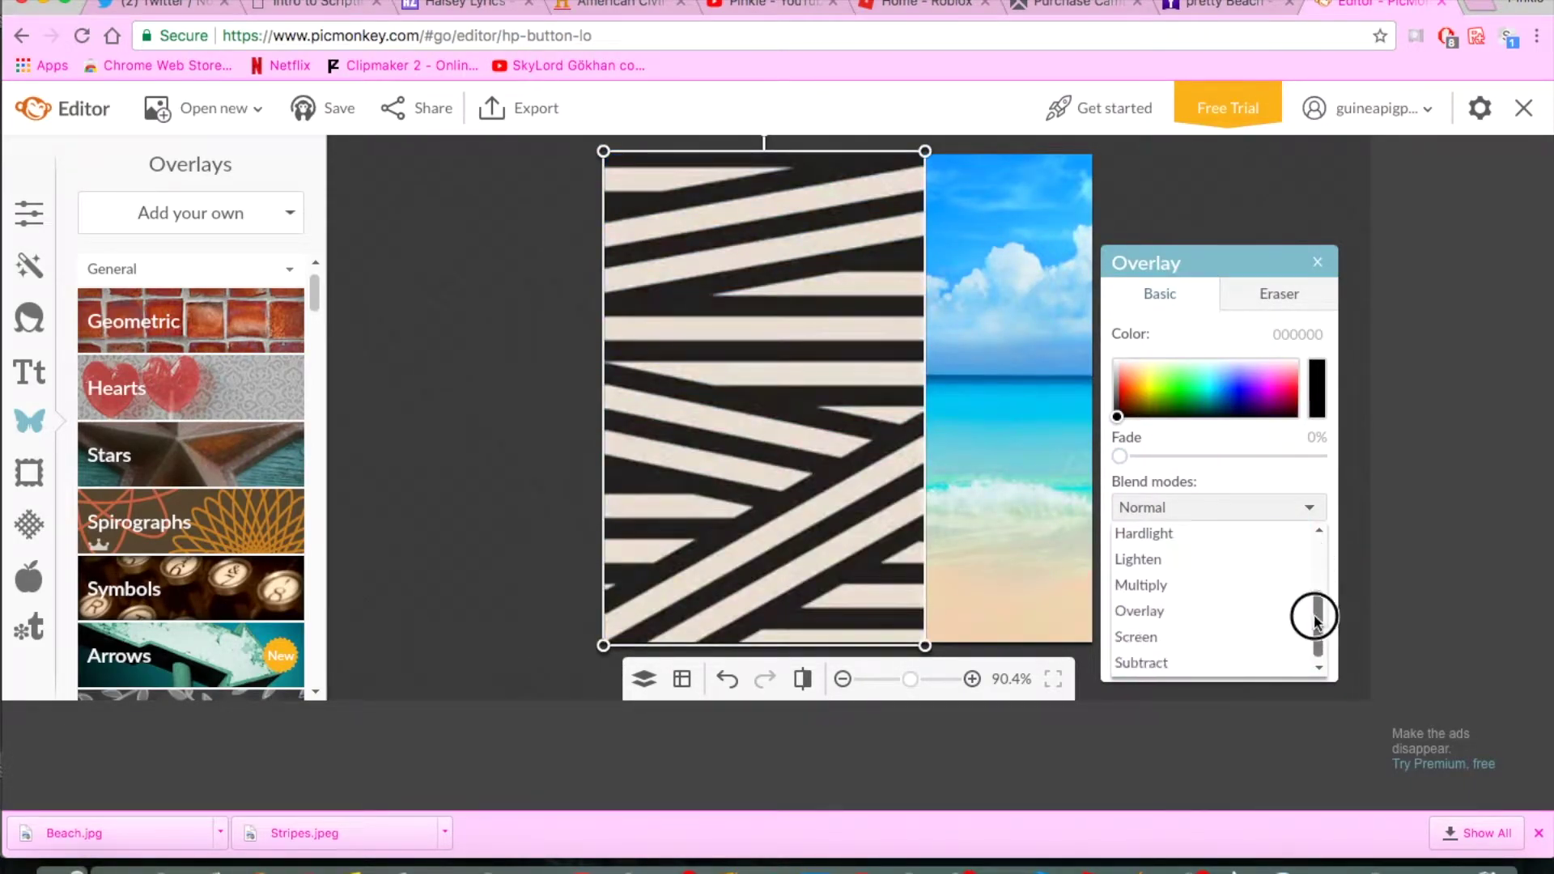
left_click(1165, 611)
mouse_move(925, 437)
left_mouse_down()
mouse_move(1093, 448)
mouse_move(915, 478)
mouse_move(1058, 486)
mouse_move(881, 462)
left_mouse_up()
- Try a rotated stripes copy on the right, then delete both stripes overlays
right_click(704, 559)
left_click_drag(794, 513, 1061, 271)
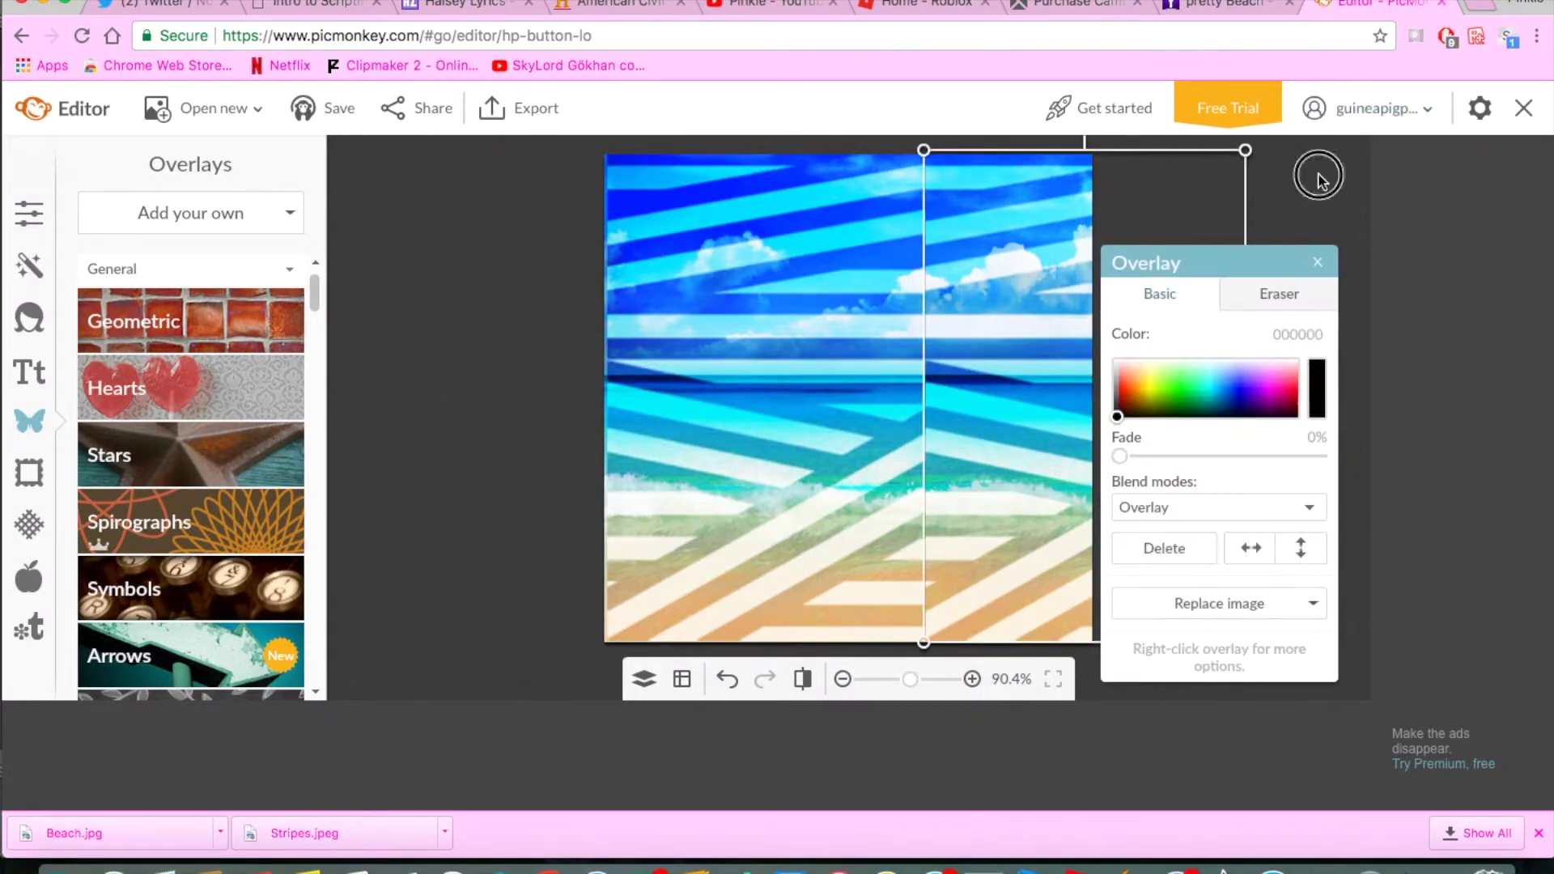
left_click_drag(1083, 146, 1082, 680)
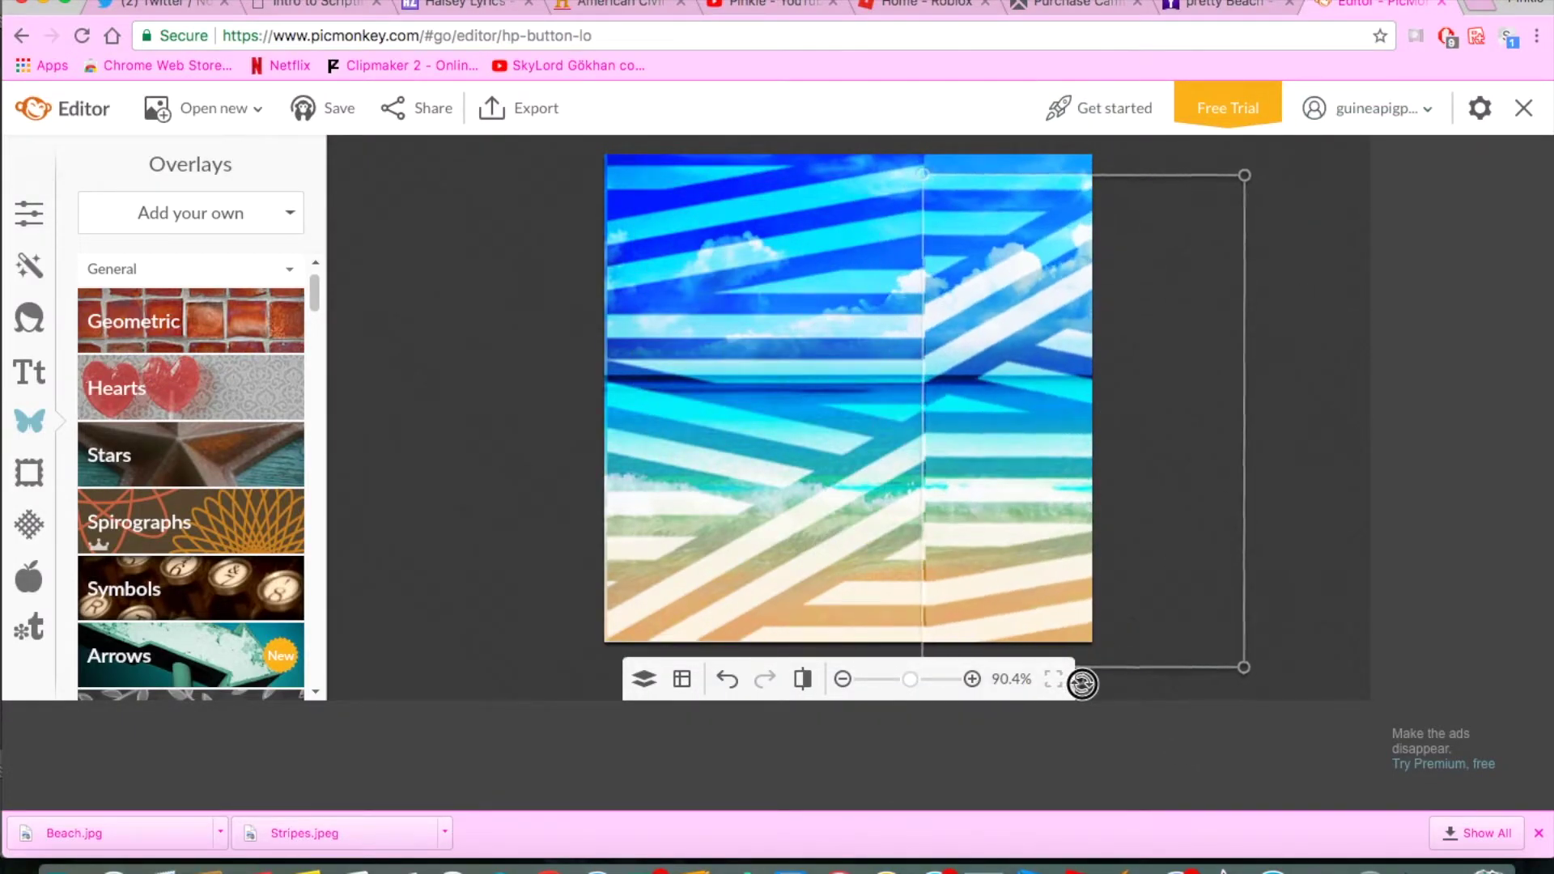
left_click(1020, 479)
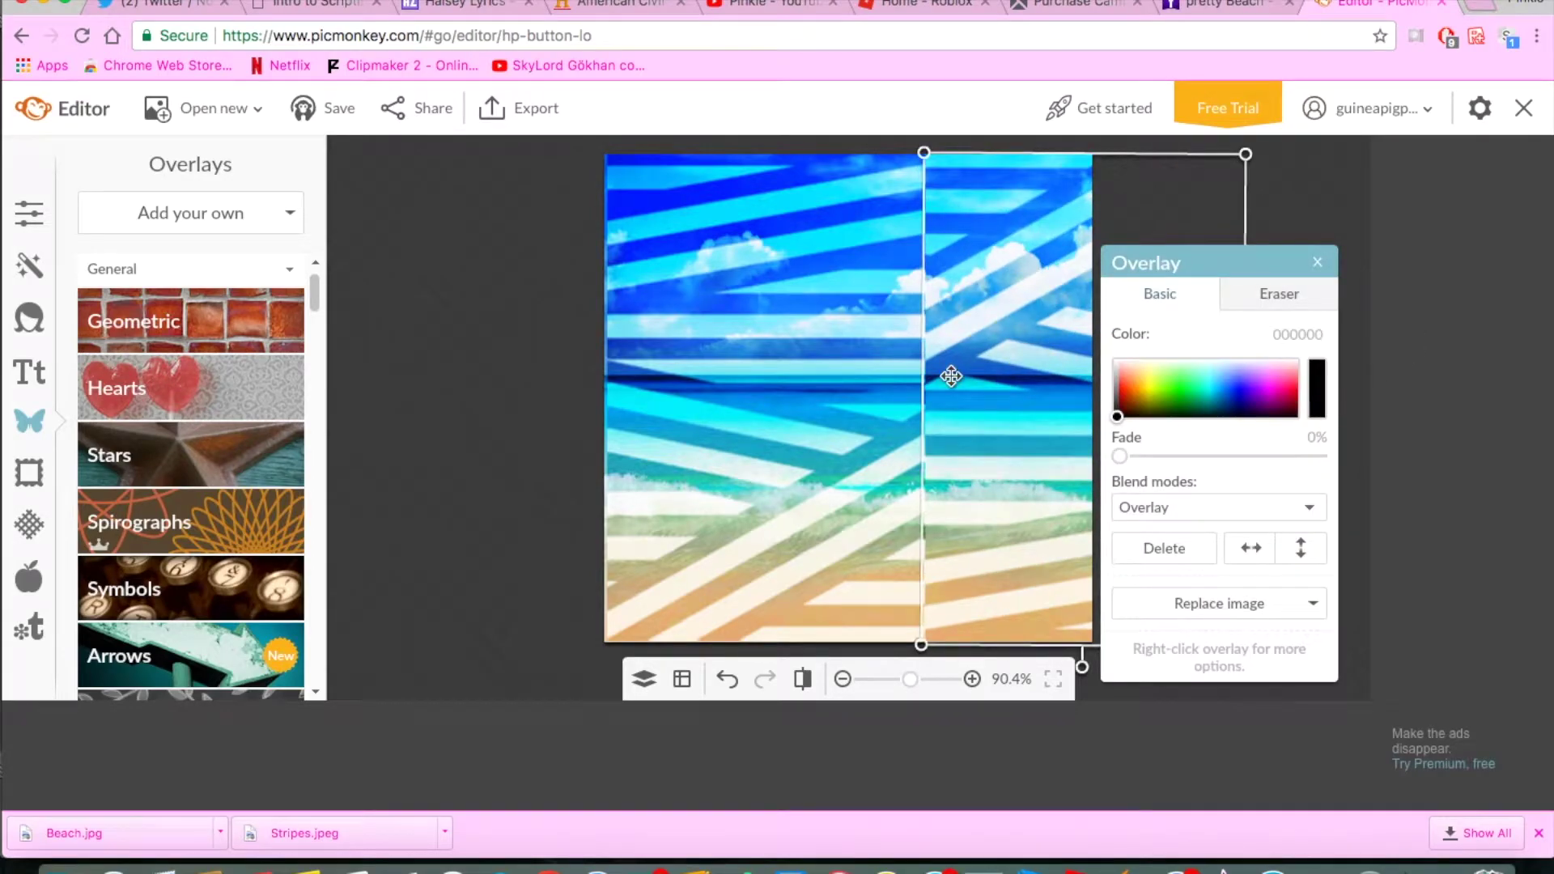
left_click(1175, 551)
mouse_move(926, 437)
left_mouse_down()
mouse_move(1109, 461)
mouse_move(912, 478)
mouse_move(929, 481)
left_mouse_up()
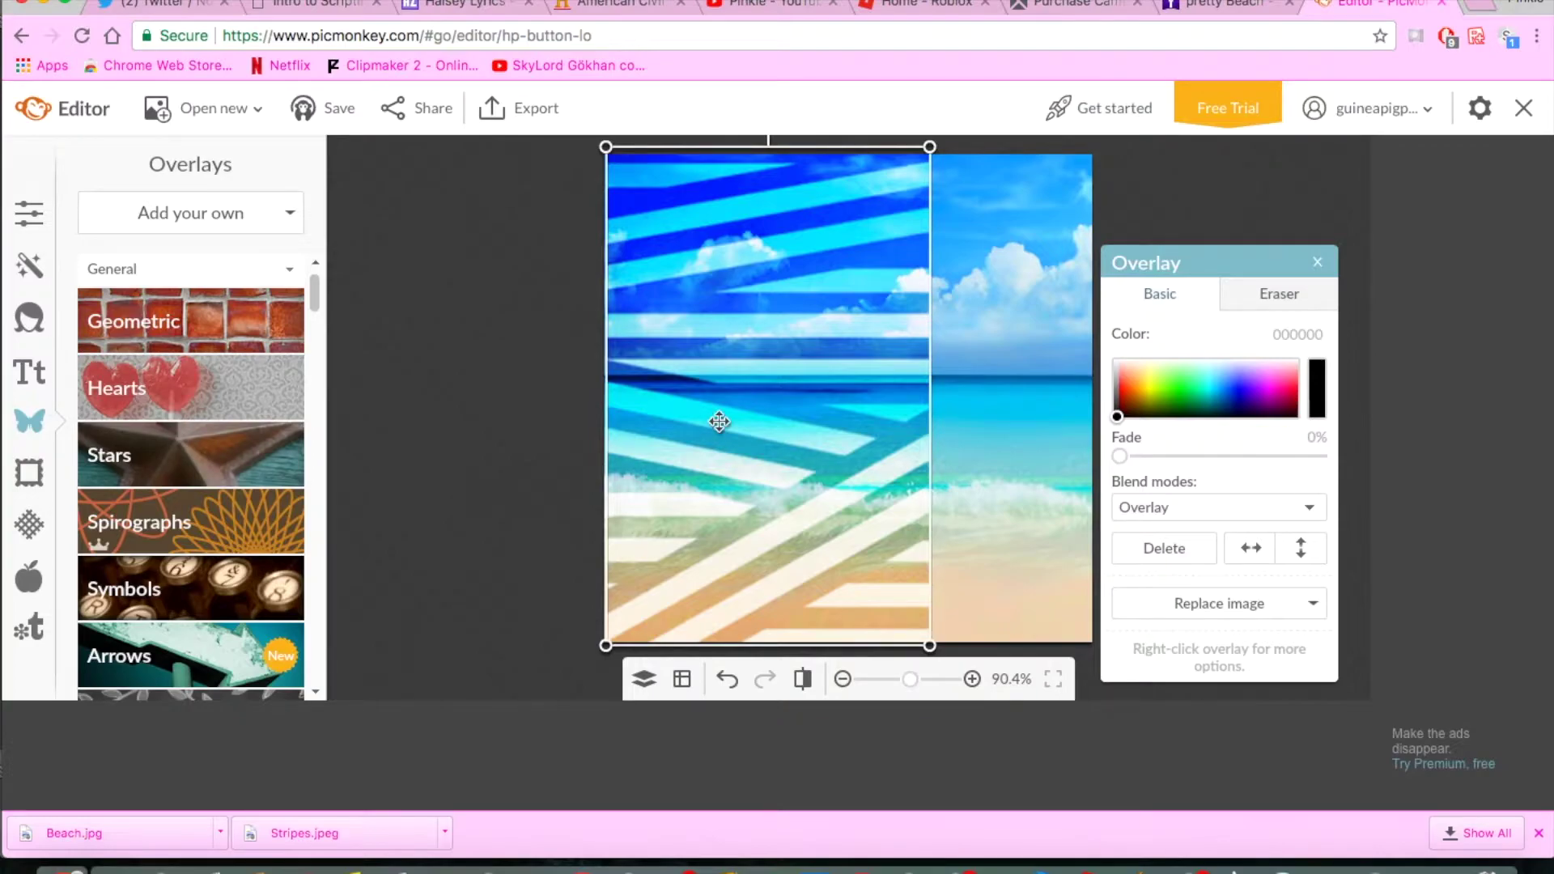
key("Delete")
left_click(202, 213)
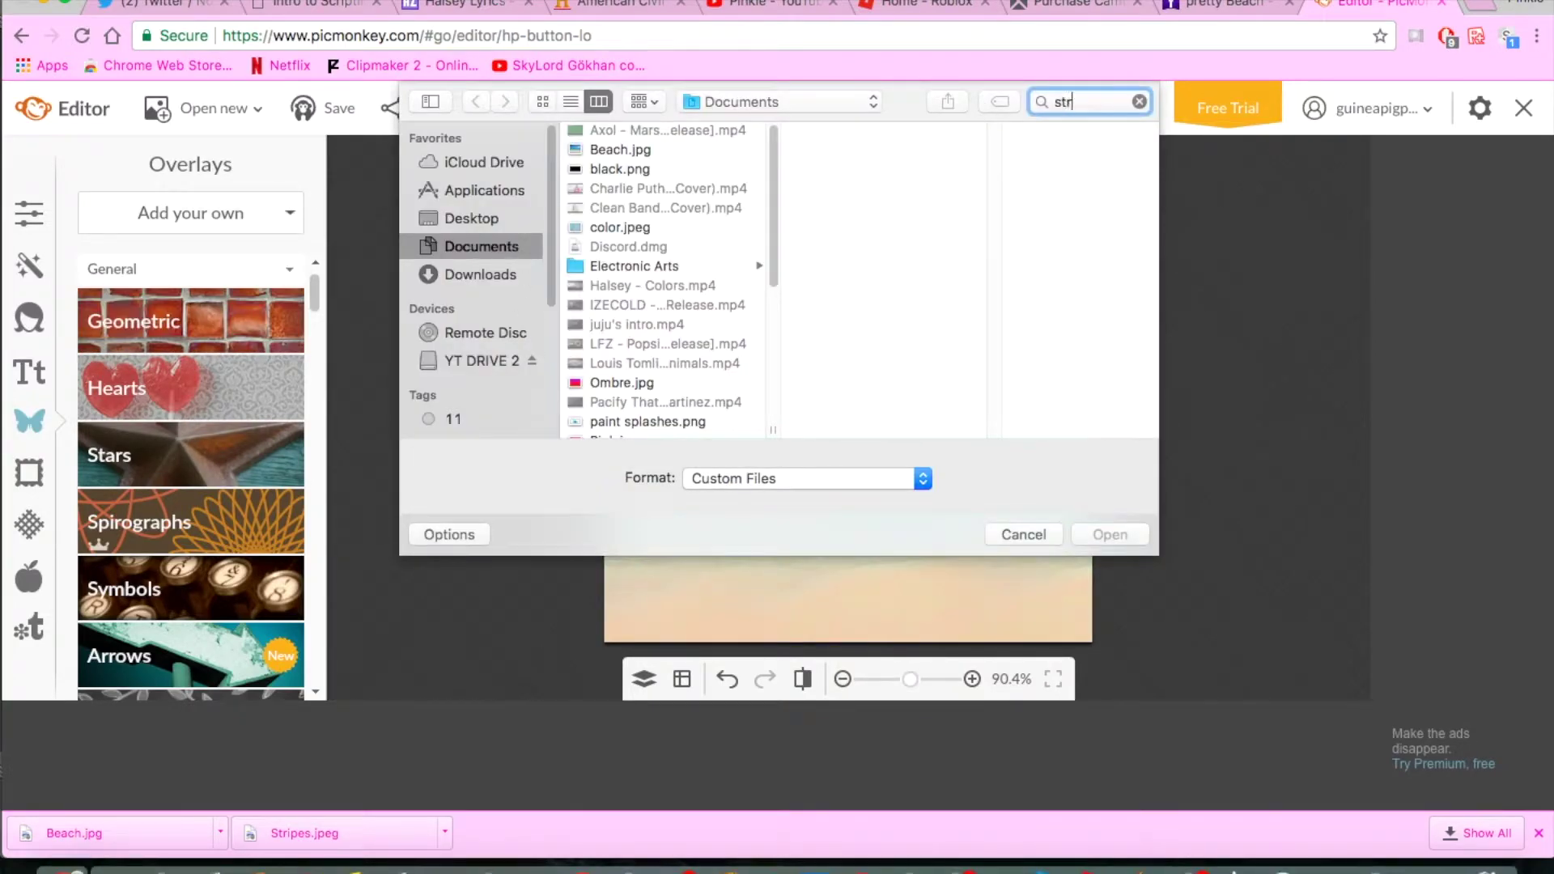
- Search Yahoo Images for black and white diagonal stripes
type("ipes")
key("Escape")
key("ctrl+shift+Tab")
scroll(365, 127, "up", 5)
triple_click(366, 127)
type("stripes")
key("Return")
left_click(132, 120)
type("blab")
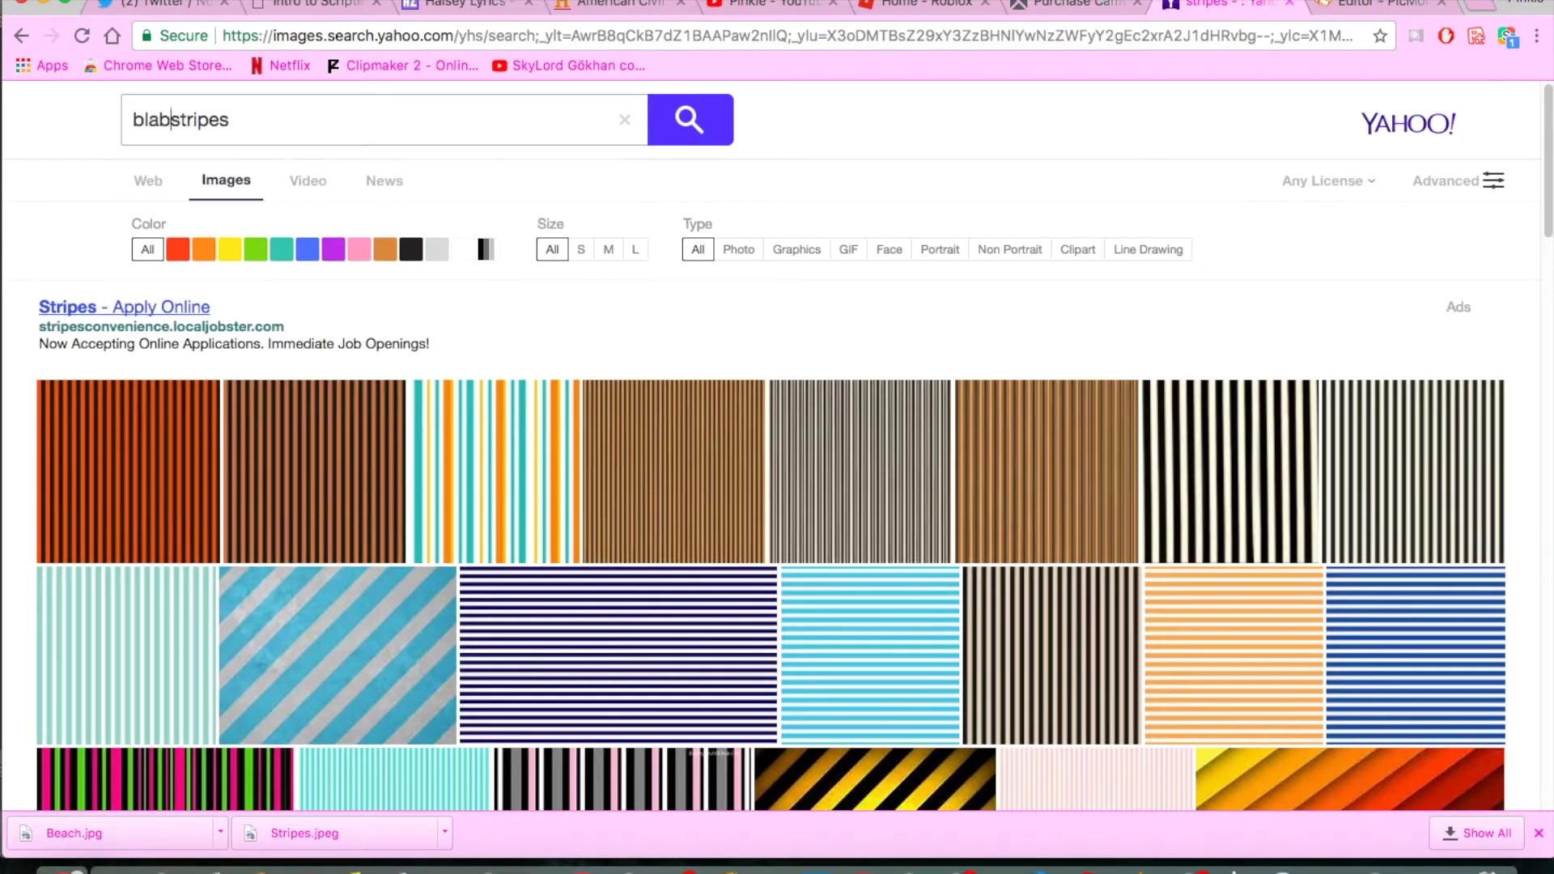
type("ck and whit")
left_click(226, 191)
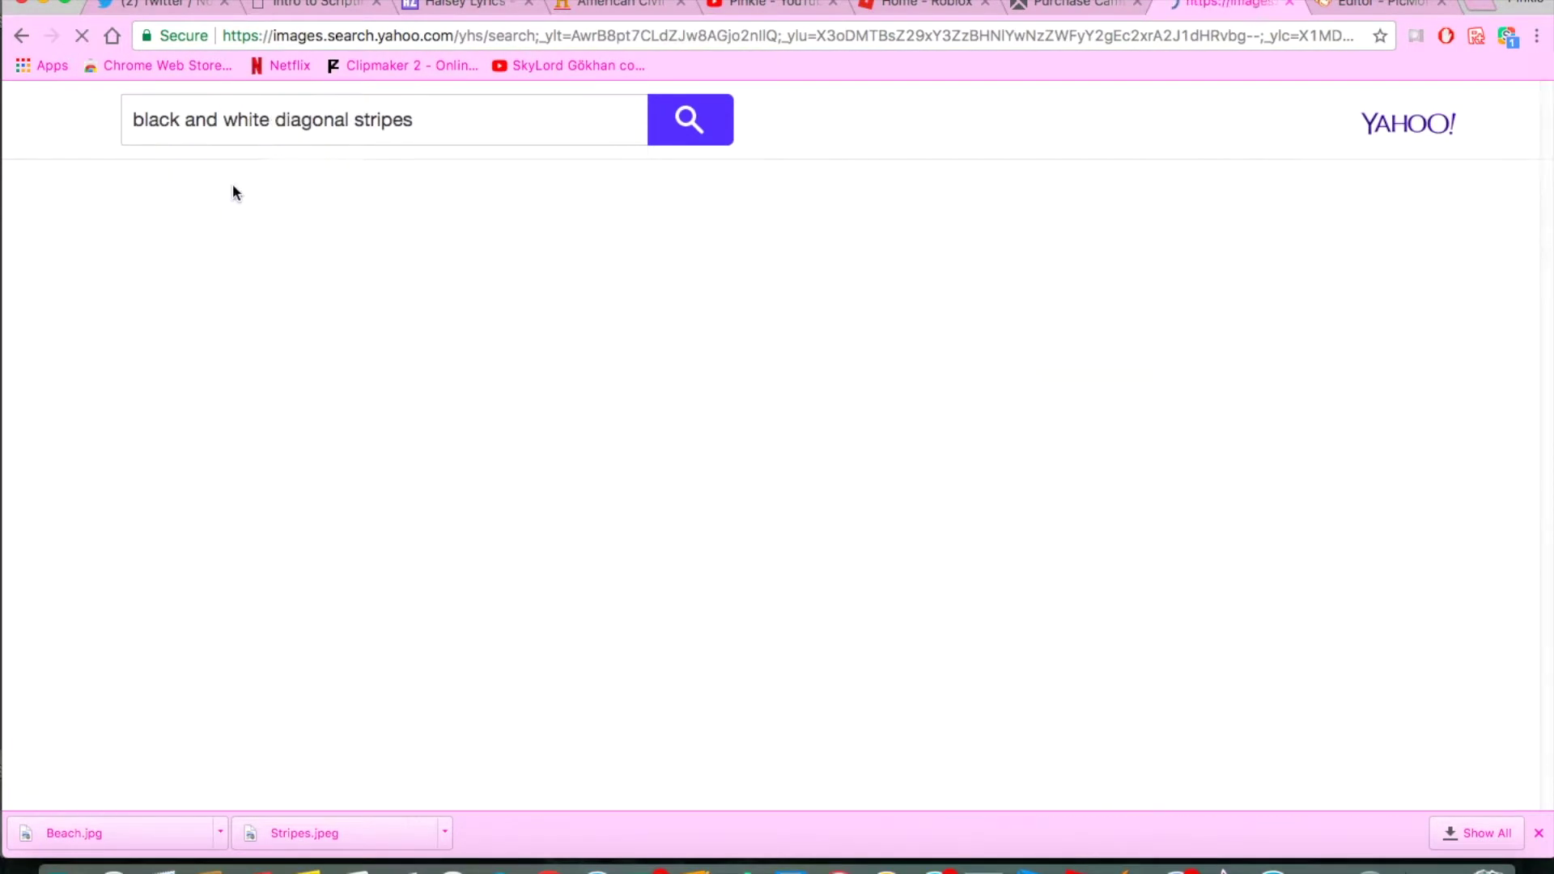
- Pick the diagonal stripes postcard image and save it as stripes 2.jpg
left_click_drag(1541, 161, 1484, 662)
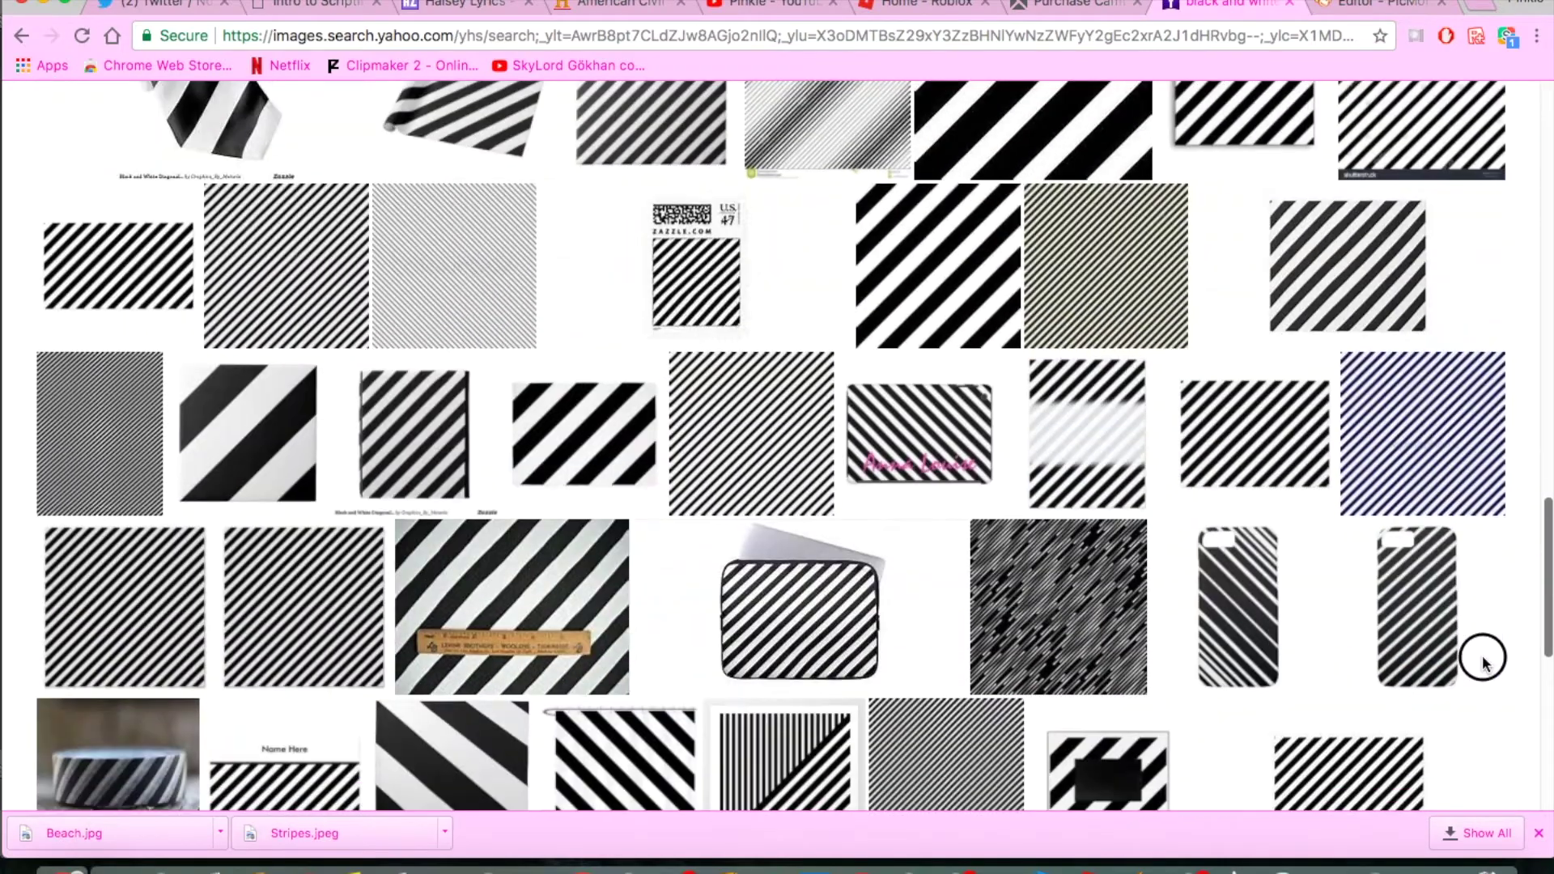
left_click(712, 461)
scroll(712, 461, "down", 3)
left_click_drag(1541, 578, 1541, 93)
left_click(1415, 469)
left_click(1230, 133)
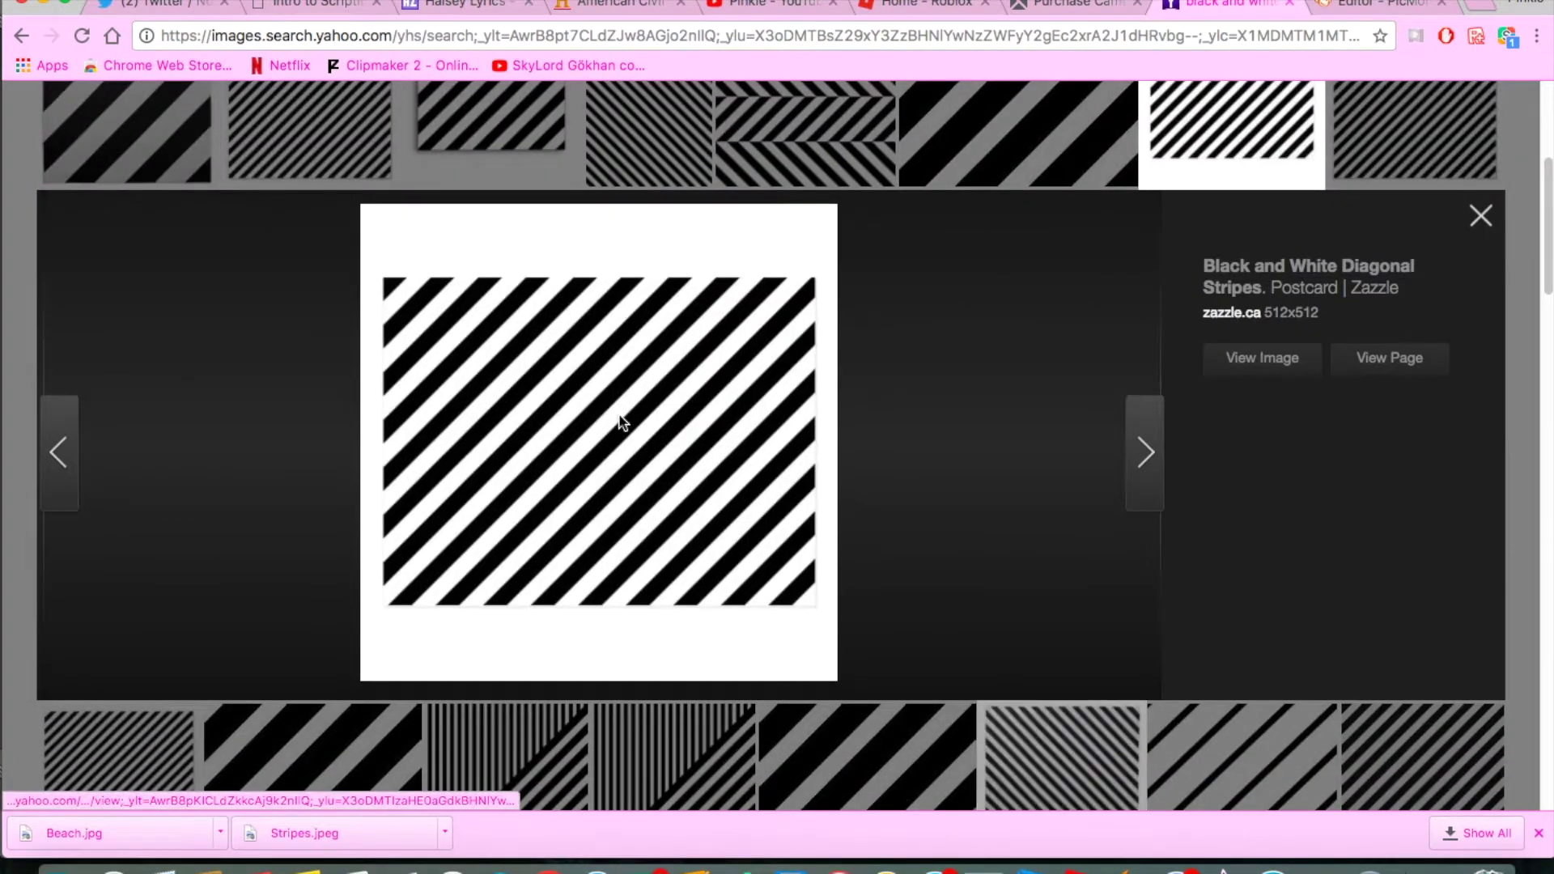
left_click(308, 133)
right_click(595, 504)
left_click(656, 530)
key("Return")
left_click(1376, 4)
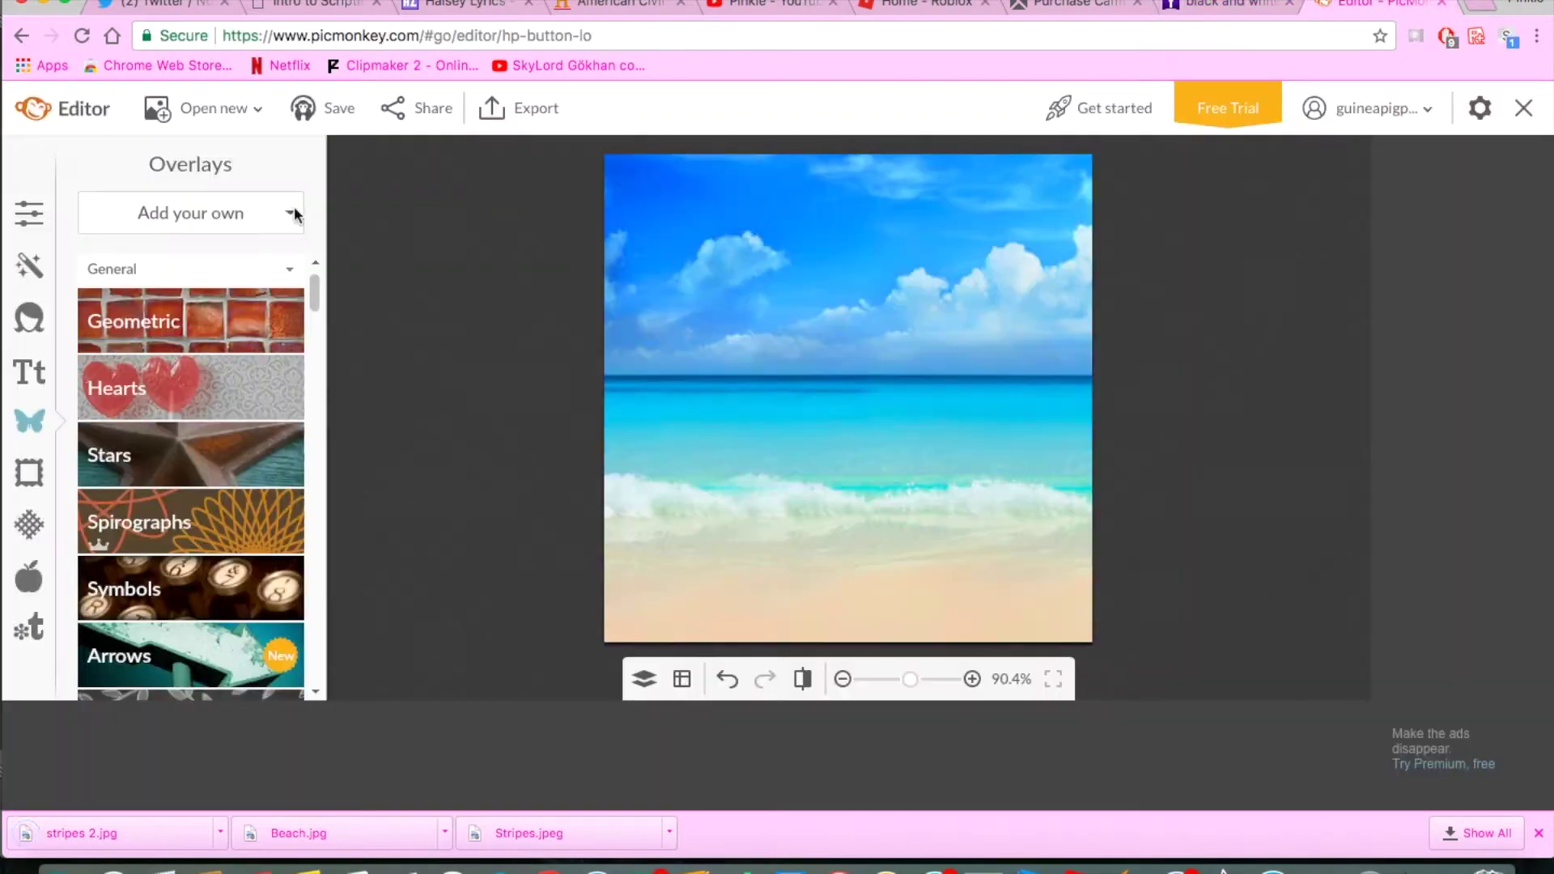
- Add stripes 2 from the computer as an overlay and resize it to cover the canvas
left_click(290, 213)
left_click(153, 264)
scroll(760, 324, "down", 10)
double_click(628, 283)
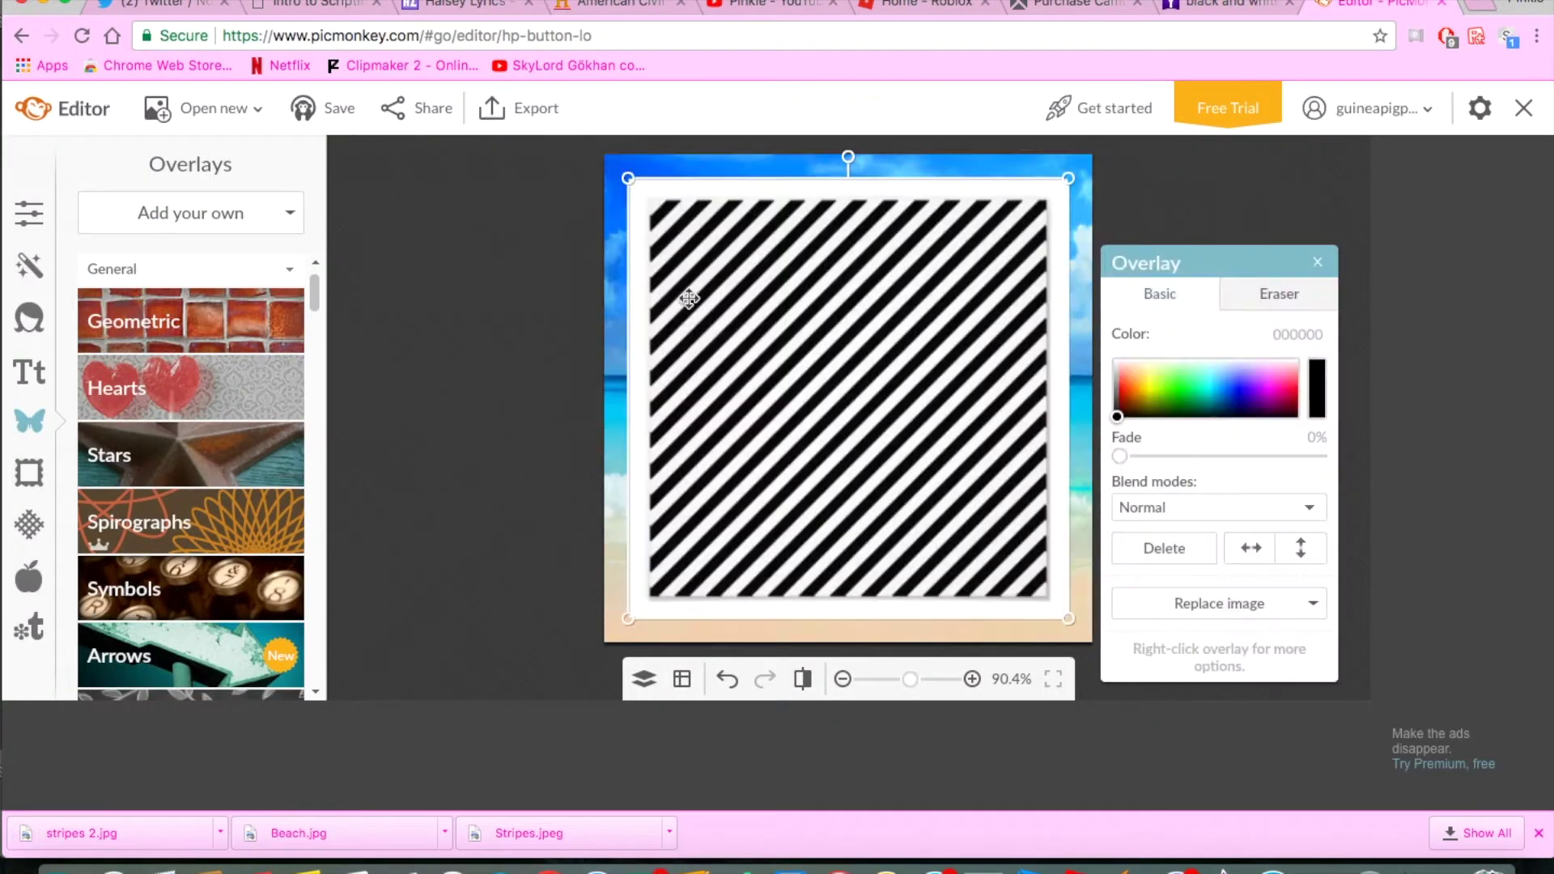
mouse_move(1060, 617)
left_mouse_down()
mouse_move(1117, 652)
mouse_move(1104, 642)
left_mouse_up()
left_click_drag(586, 140, 599, 151)
- Blend the stripes overlay in Overlay mode and fade it to 70%
left_click(1304, 508)
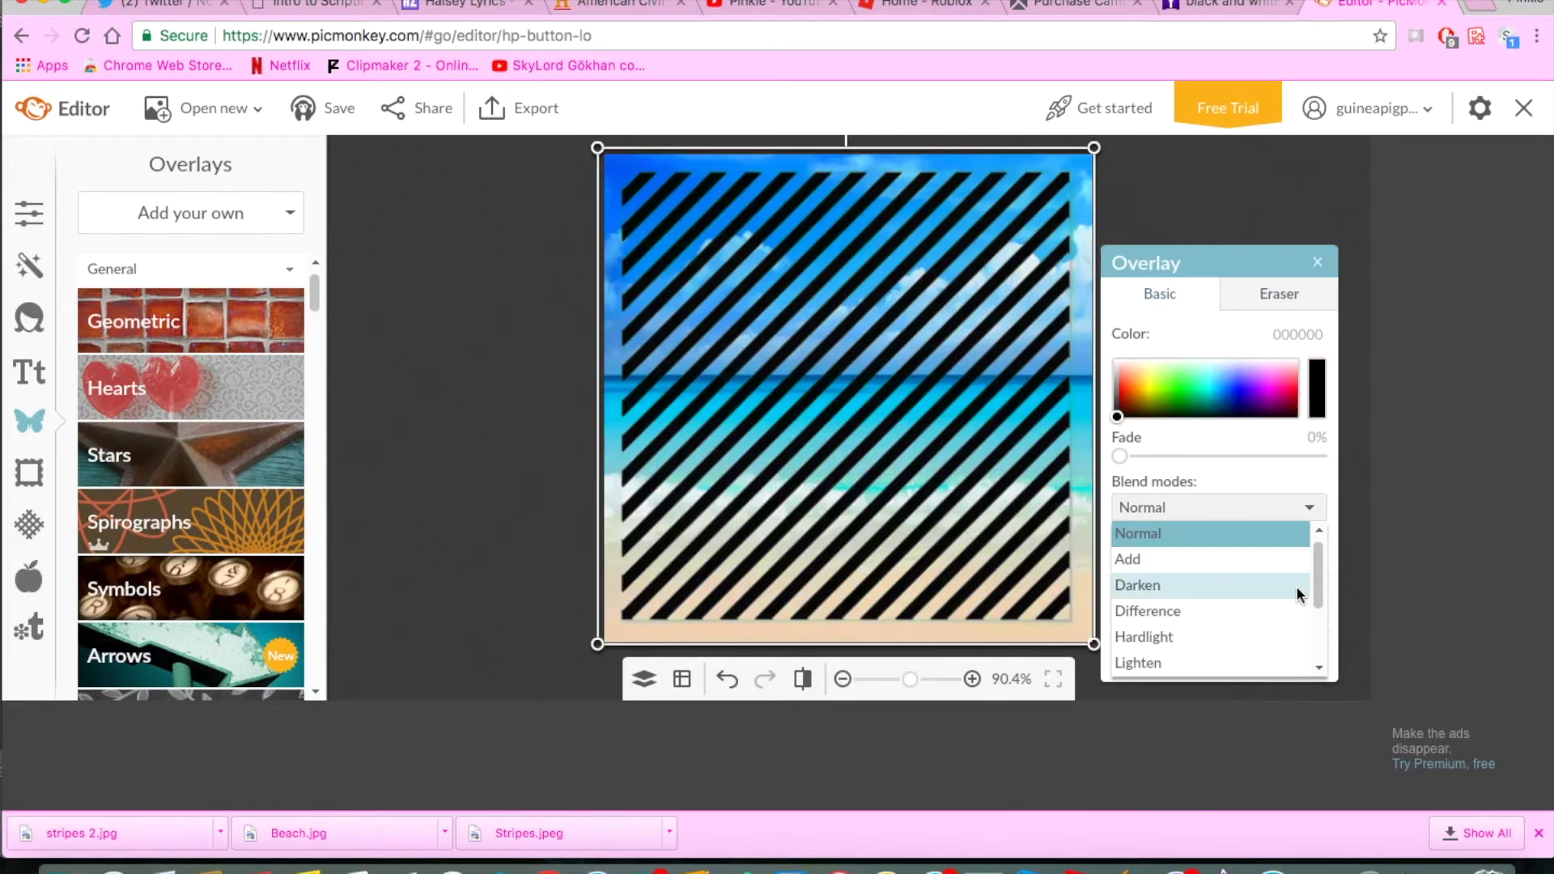
scroll(1307, 578, "down", 3)
left_click(1243, 612)
left_click_drag(1119, 455, 1259, 458)
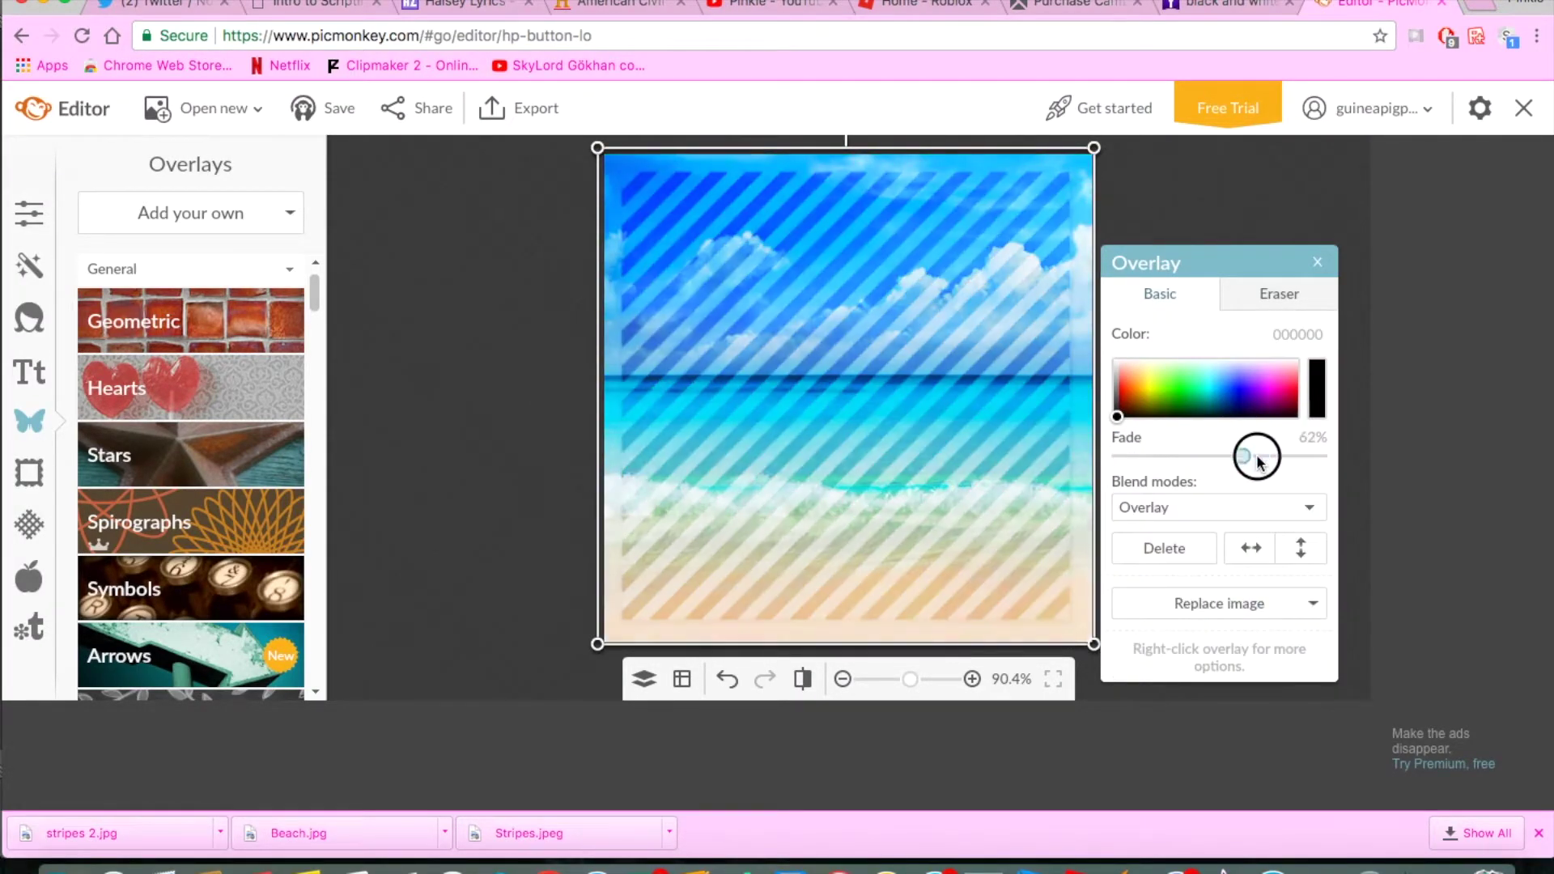
- Add a Geometric square overlay and enlarge it across the canvas
left_click(230, 217)
left_click(191, 257)
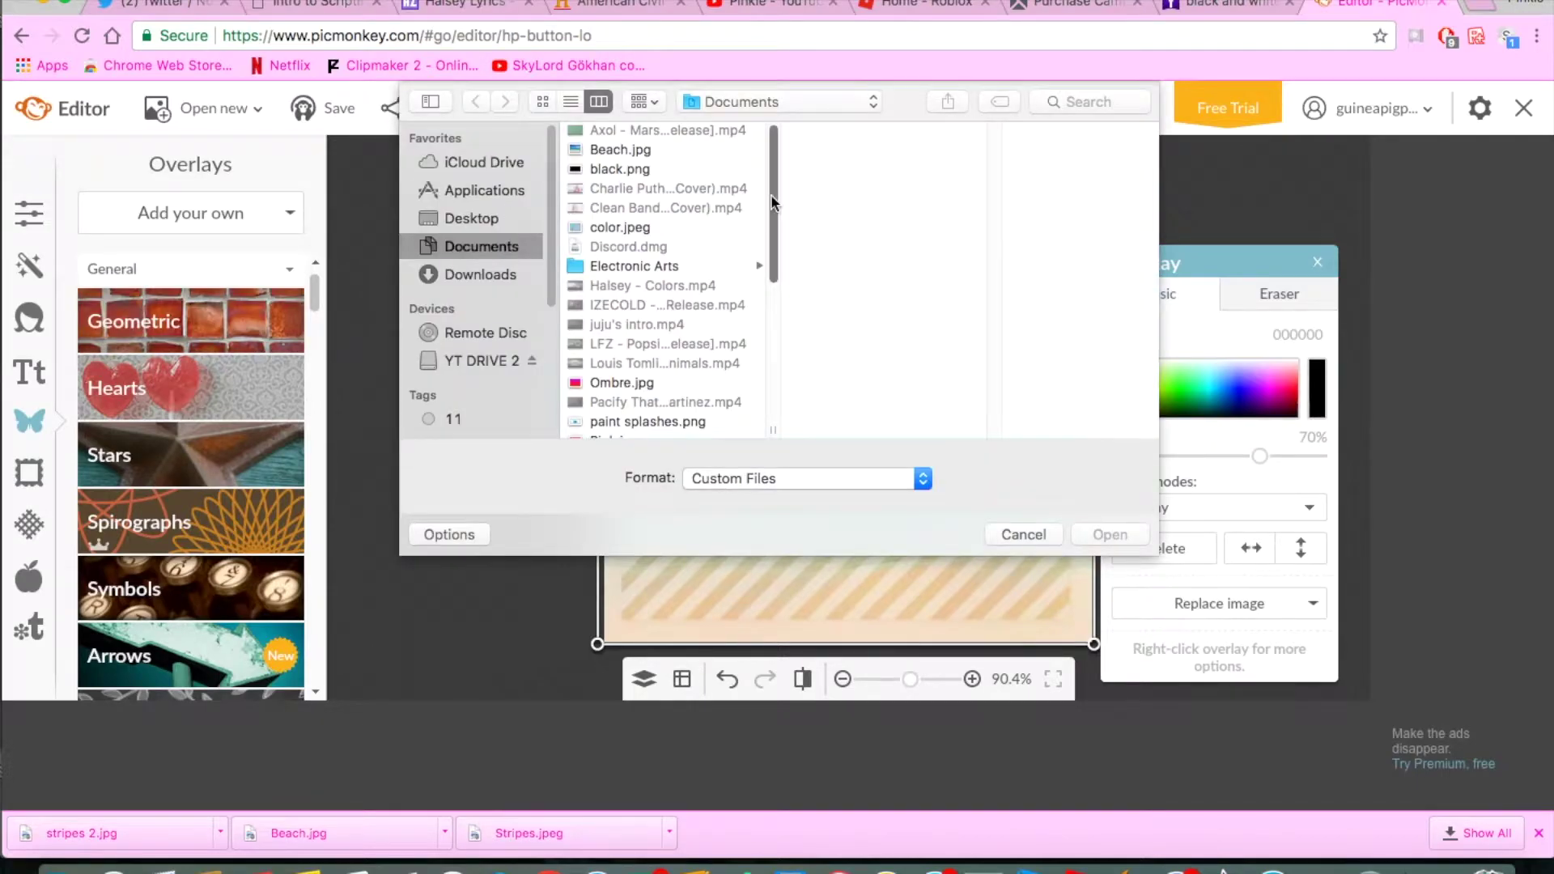
left_click(1023, 531)
left_click(154, 331)
left_click(154, 393)
left_click_drag(857, 324, 739, 250)
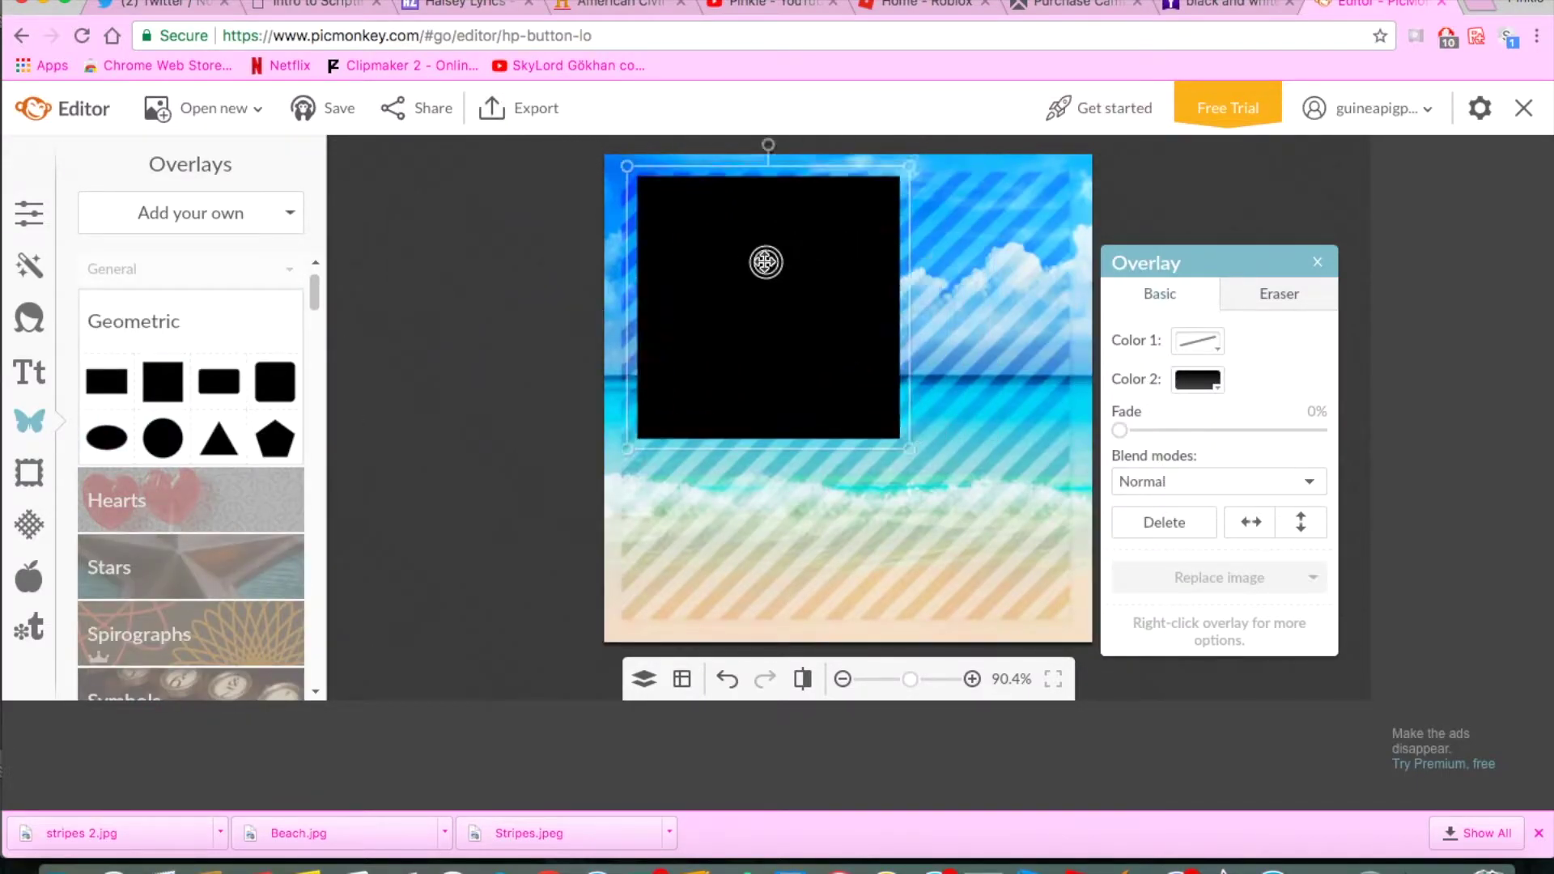
mouse_move(873, 426)
left_mouse_down()
mouse_move(1057, 518)
mouse_move(1127, 634)
left_mouse_up()
- Give the square a white Color 1, a transparent Color 2, and Overlay blend mode
left_click(1197, 341)
left_click(1197, 404)
left_click(1149, 437)
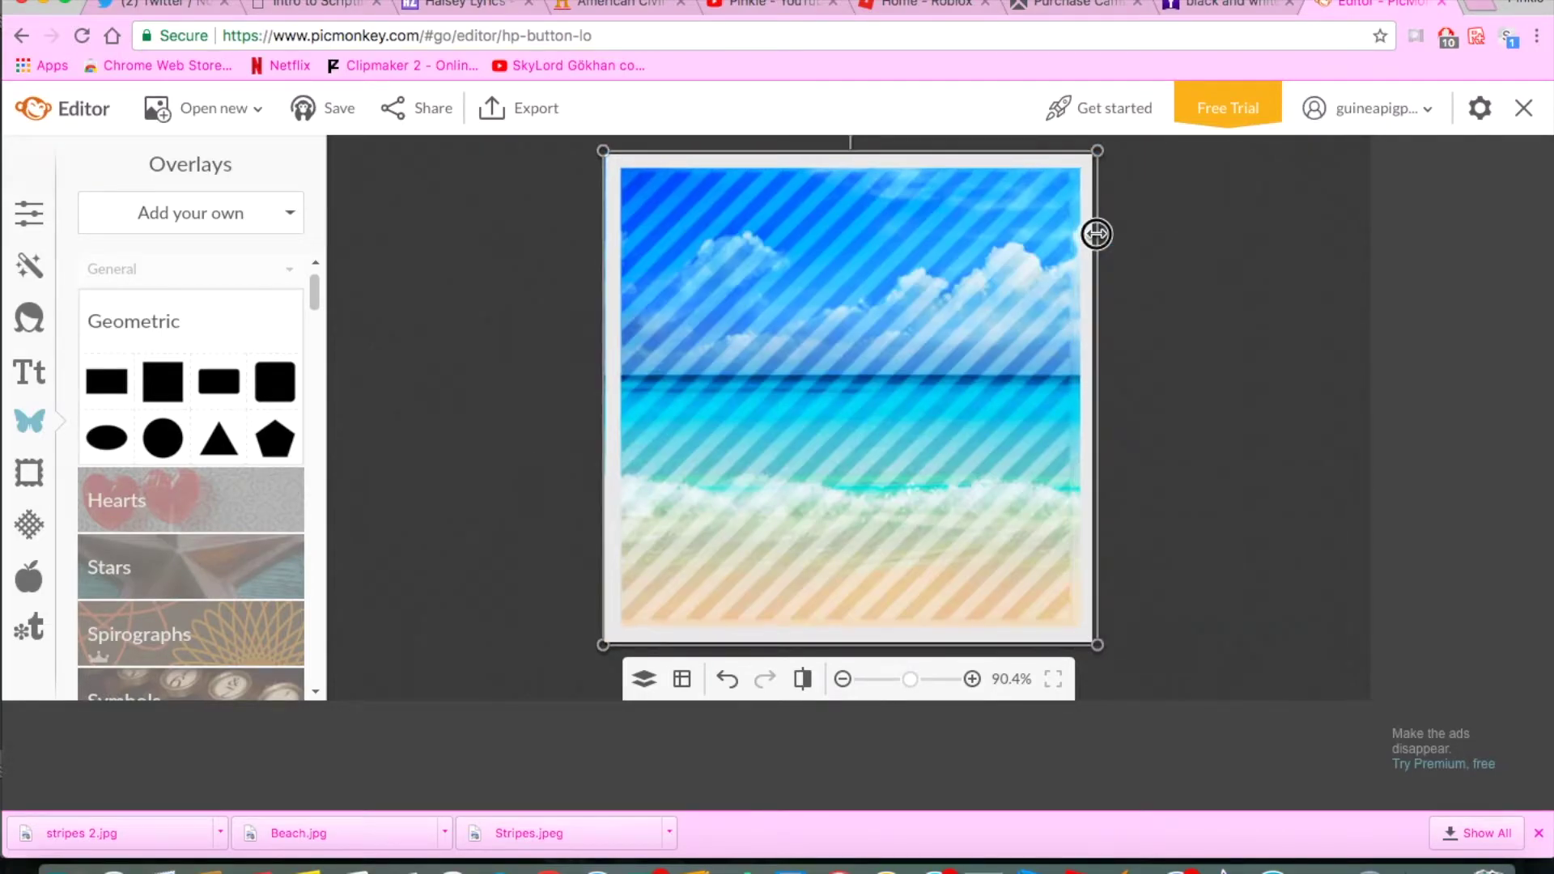
left_click(1165, 481)
scroll(1318, 537, "down", 3)
left_click(1162, 603)
- Fit the white square frame to the edges of the canvas
left_click_drag(1020, 400, 988, 410)
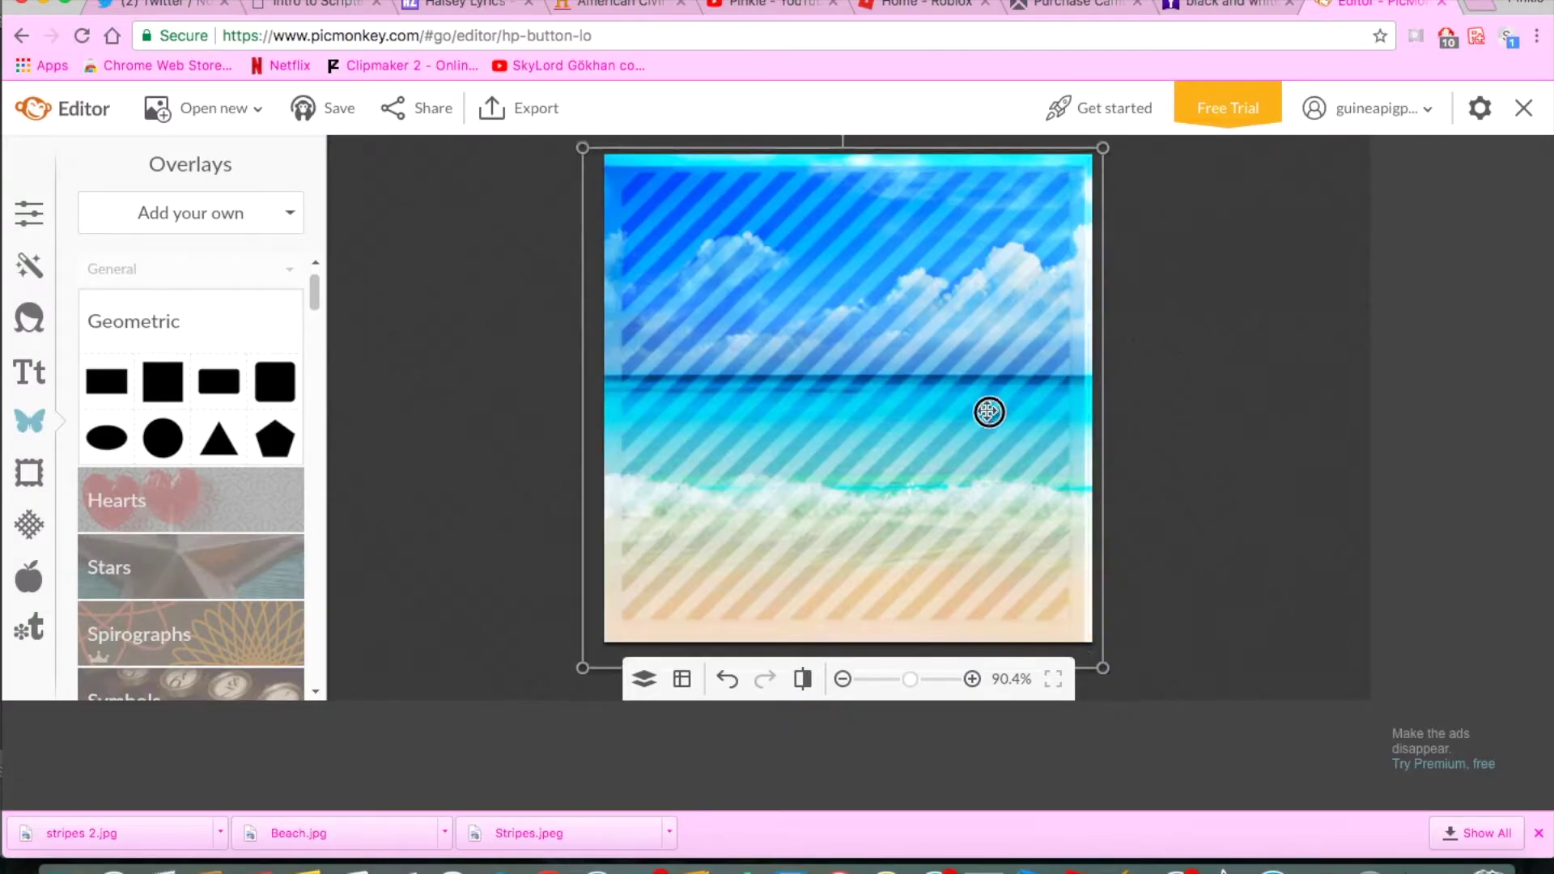
left_click_drag(1082, 167, 1090, 155)
left_click_drag(606, 636, 599, 645)
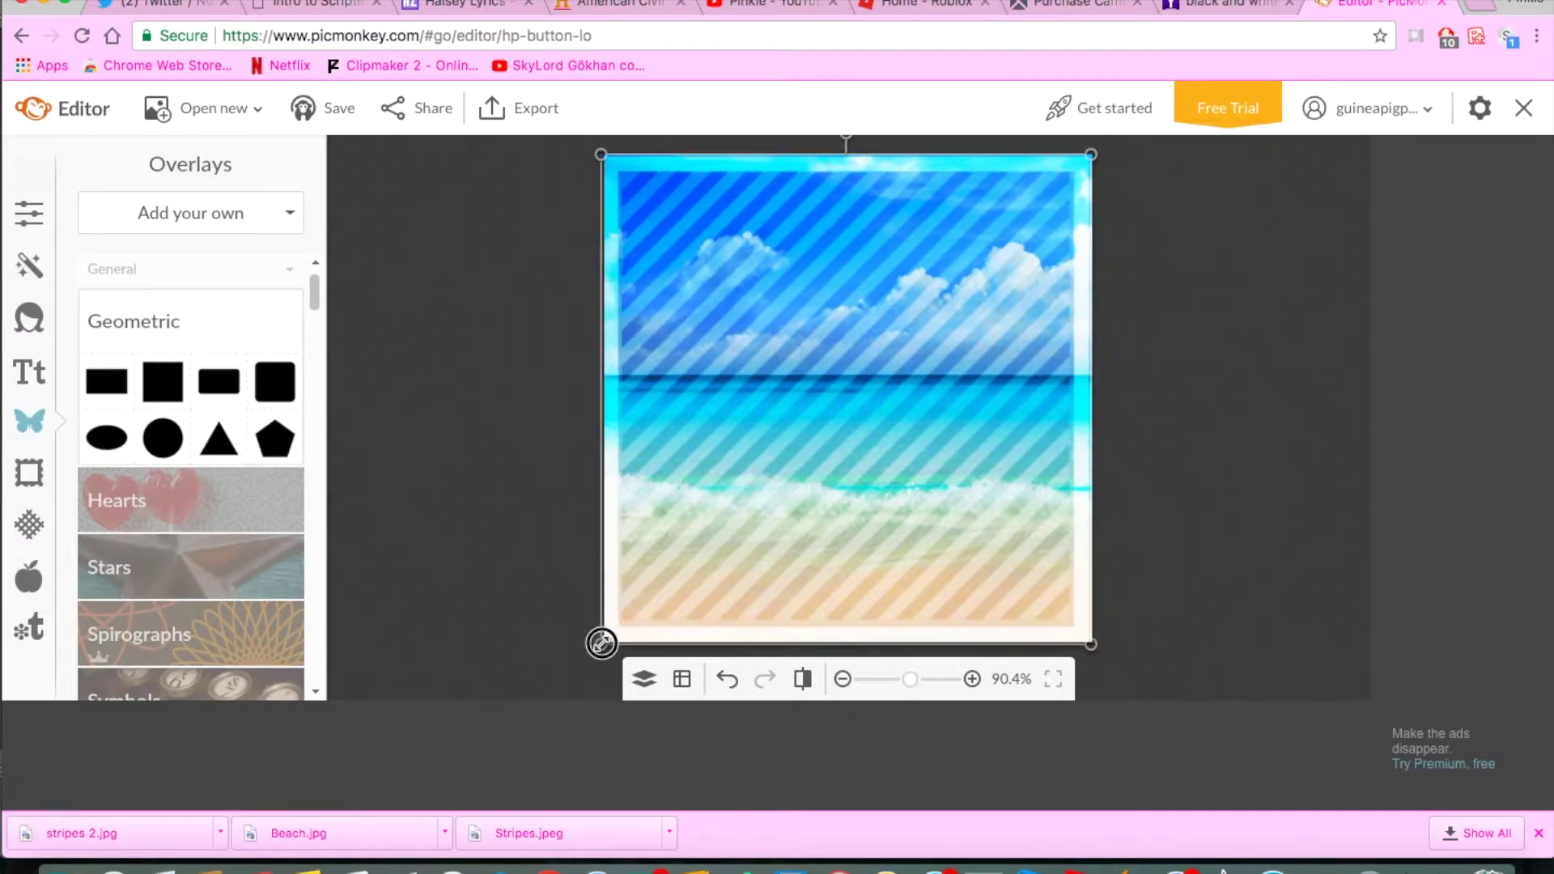
left_click_drag(923, 381, 912, 386)
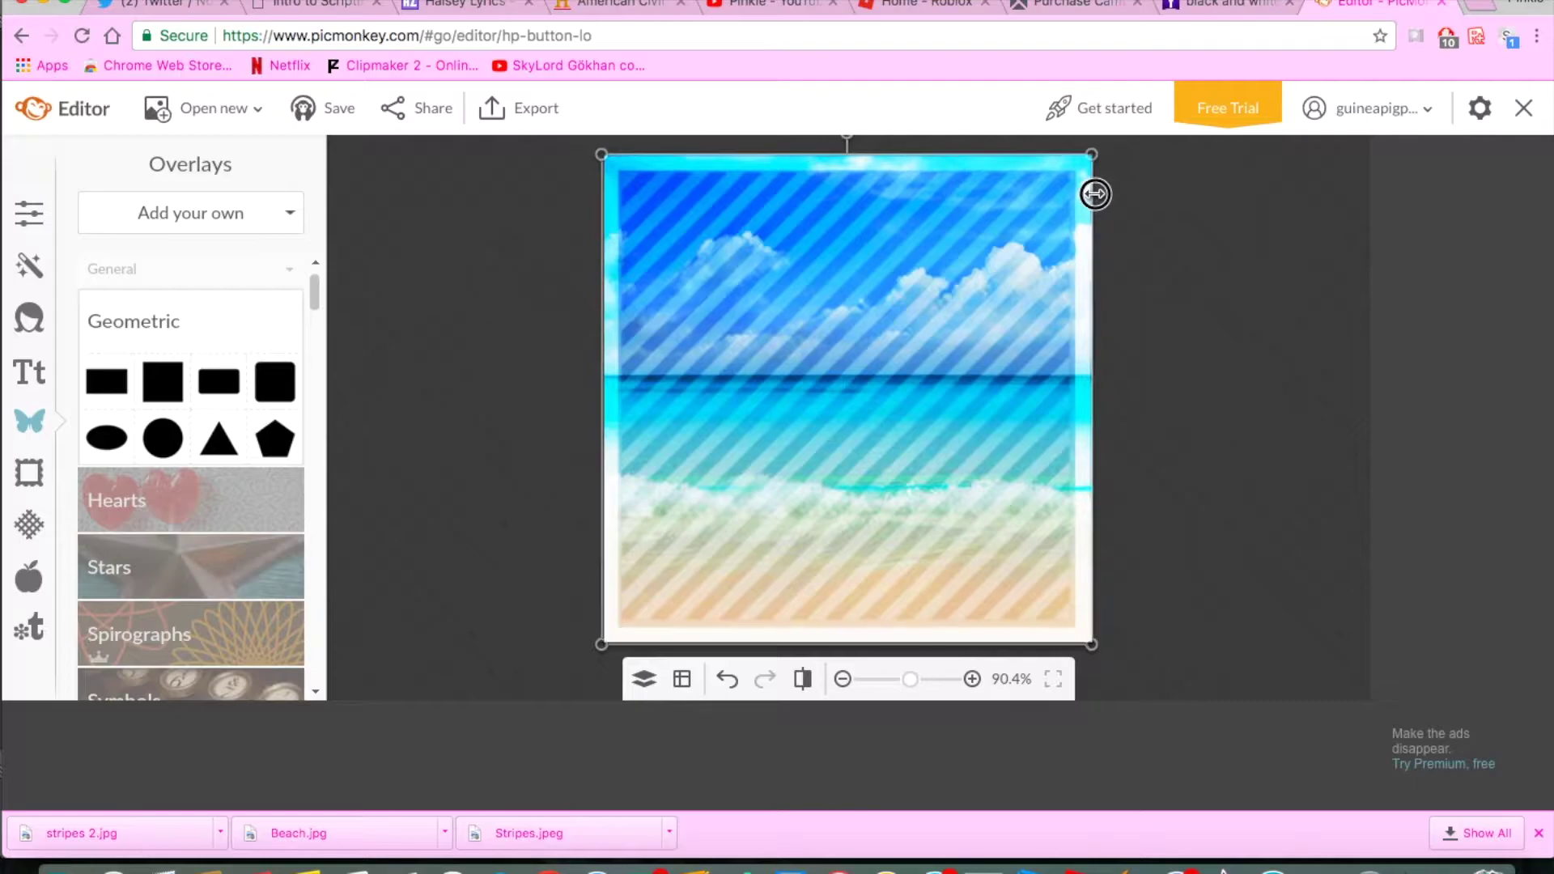
- In the Layers list, fine-tune the sizes of the stripes 2 overlay and the white frame
left_click(645, 678)
left_click(426, 452)
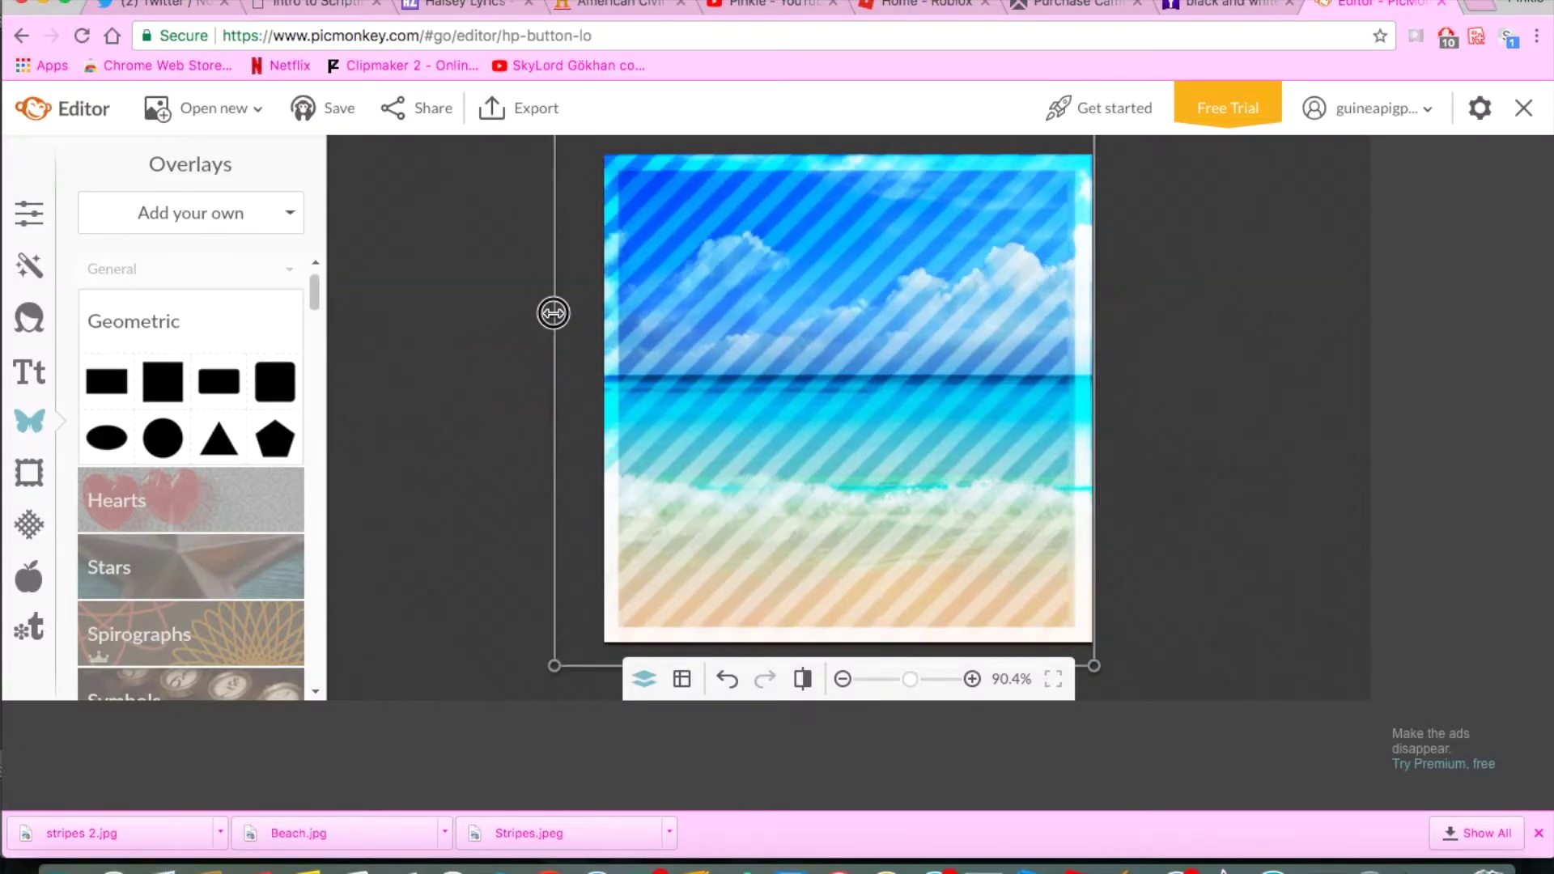
left_click_drag(913, 263, 923, 268)
left_click(496, 414)
left_click_drag(1023, 277, 948, 278)
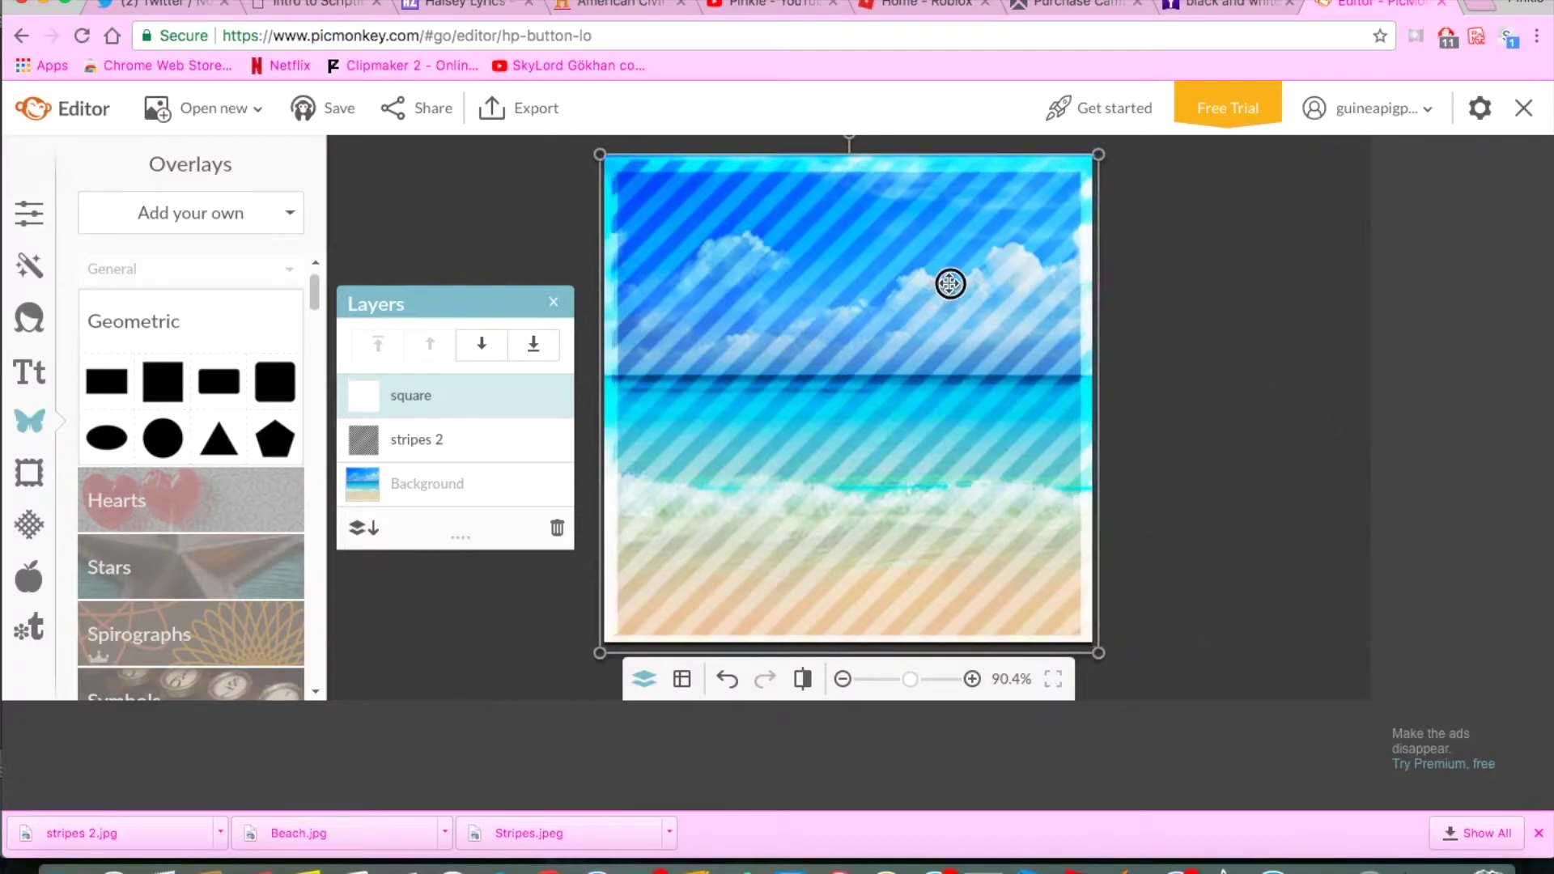
- Move stripes 2 above the square, then add Rock.png from the Desktop, enlarged over the lower beach
left_click_drag(429, 440, 430, 397)
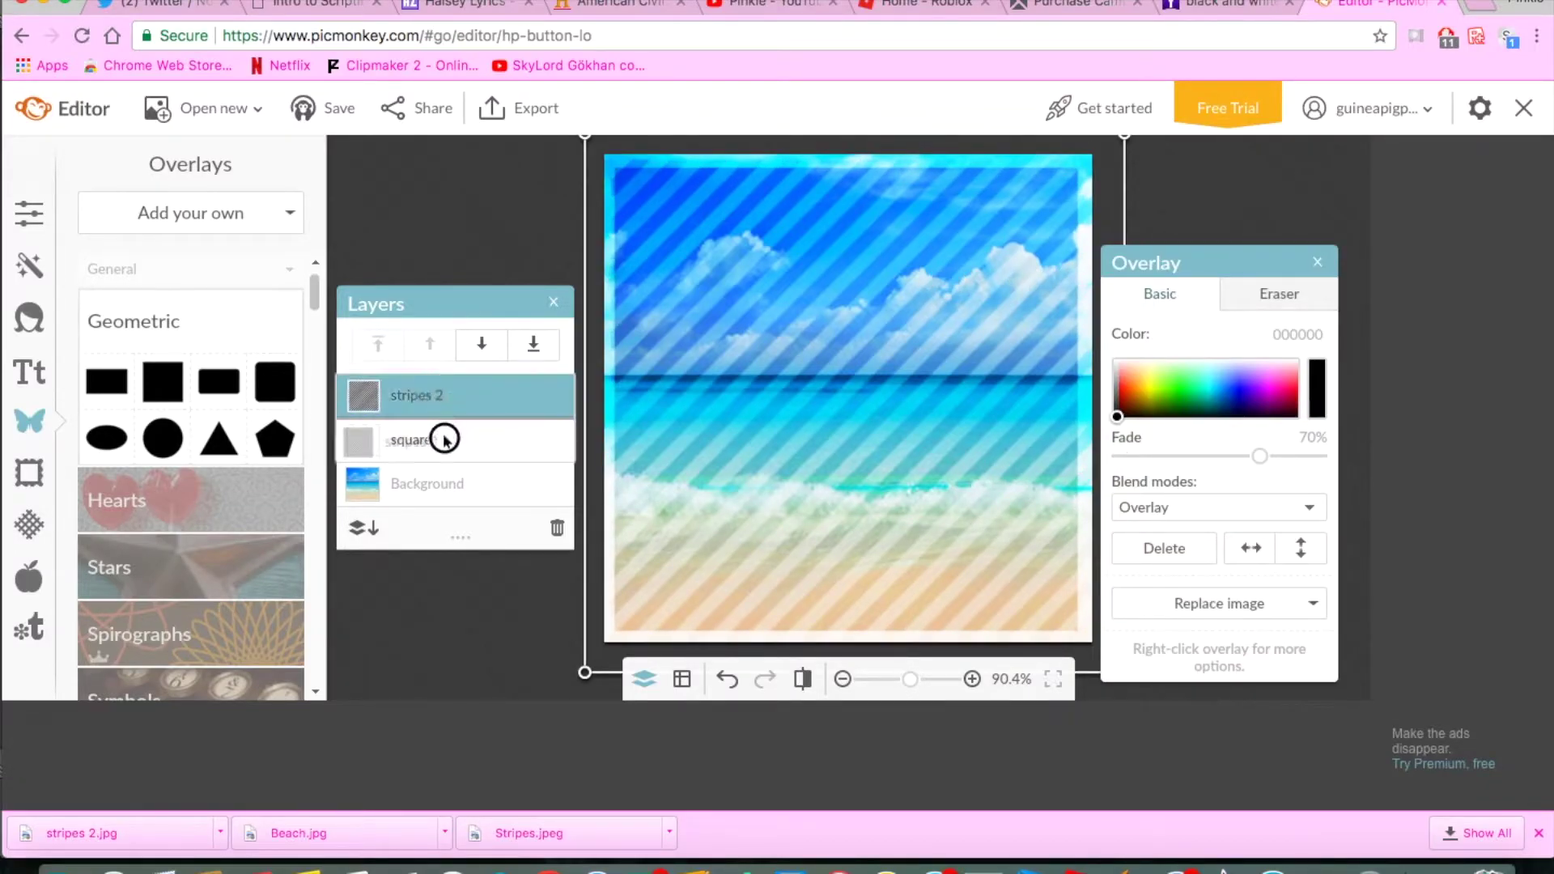
left_click(194, 247)
left_click(437, 218)
scroll(779, 208, "down", 1)
double_click(629, 343)
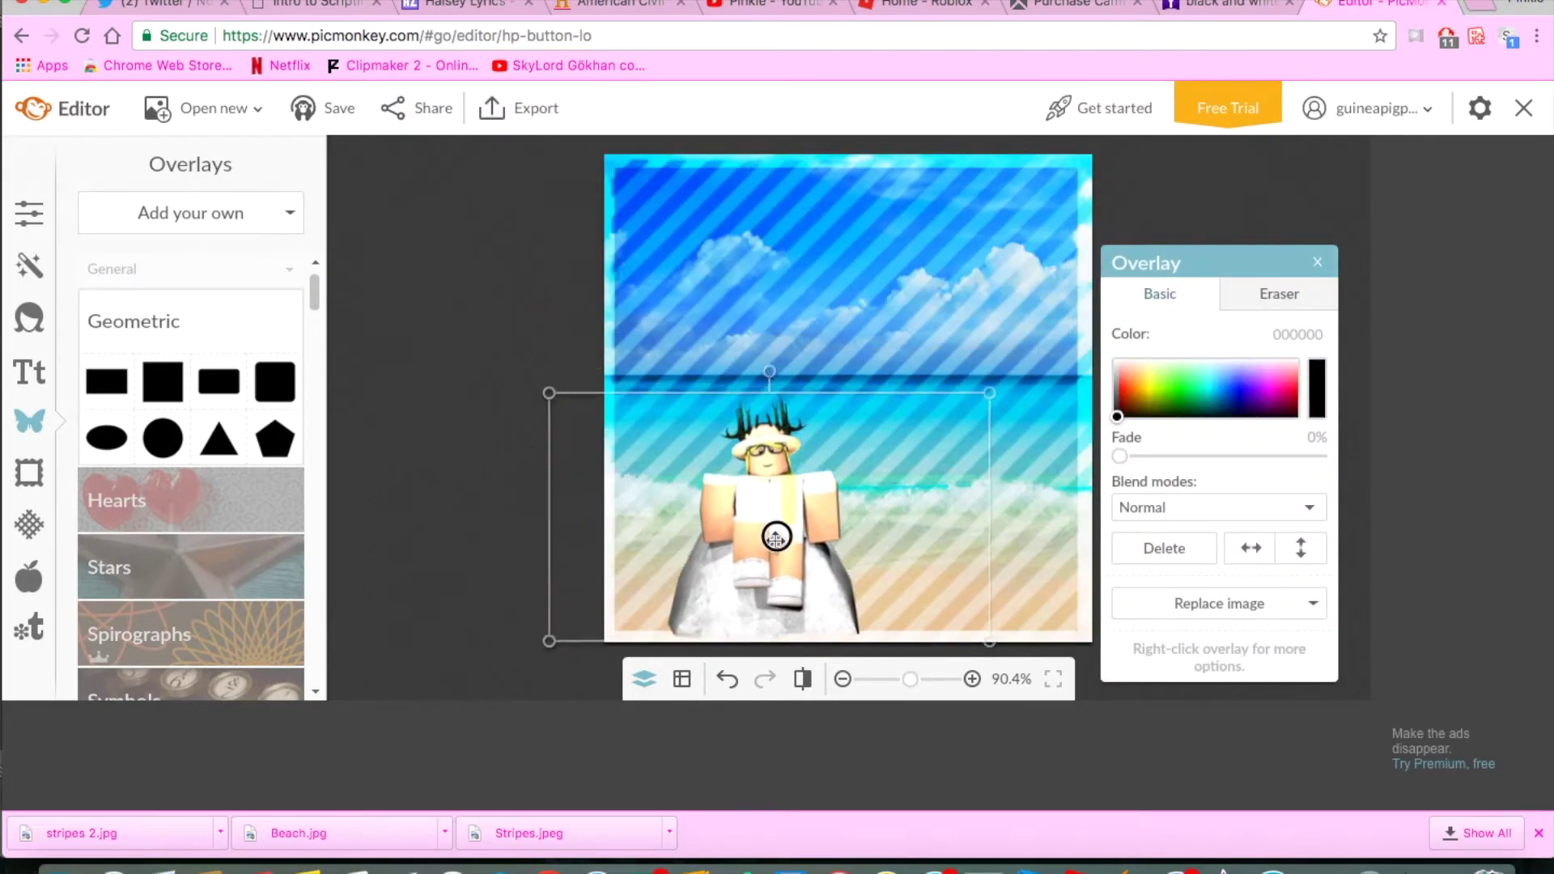
left_click_drag(893, 395, 833, 389)
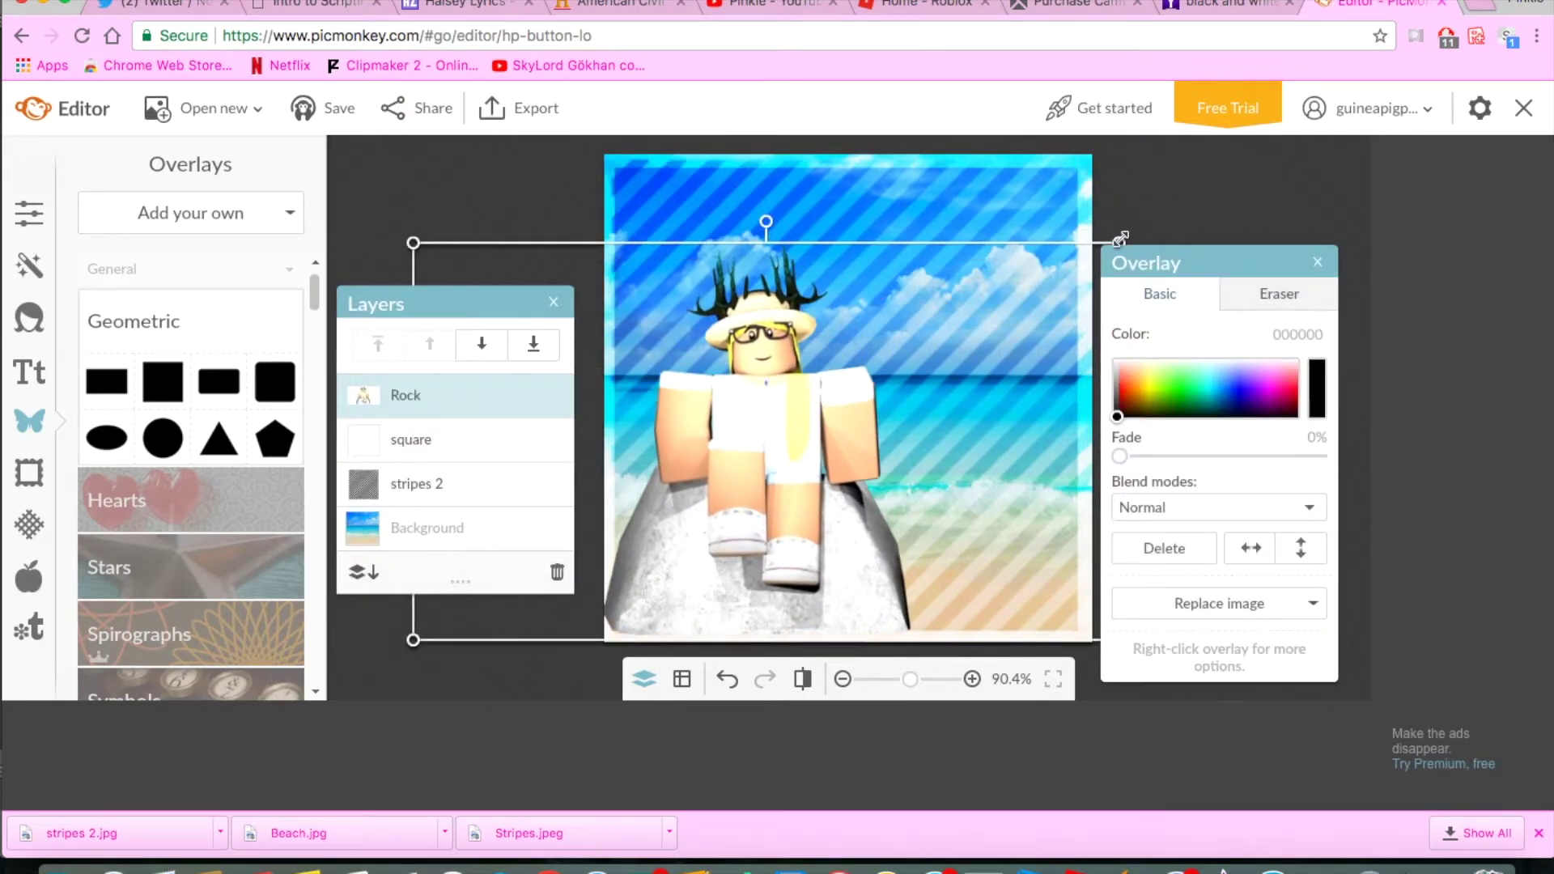
left_click_drag(922, 337, 905, 320)
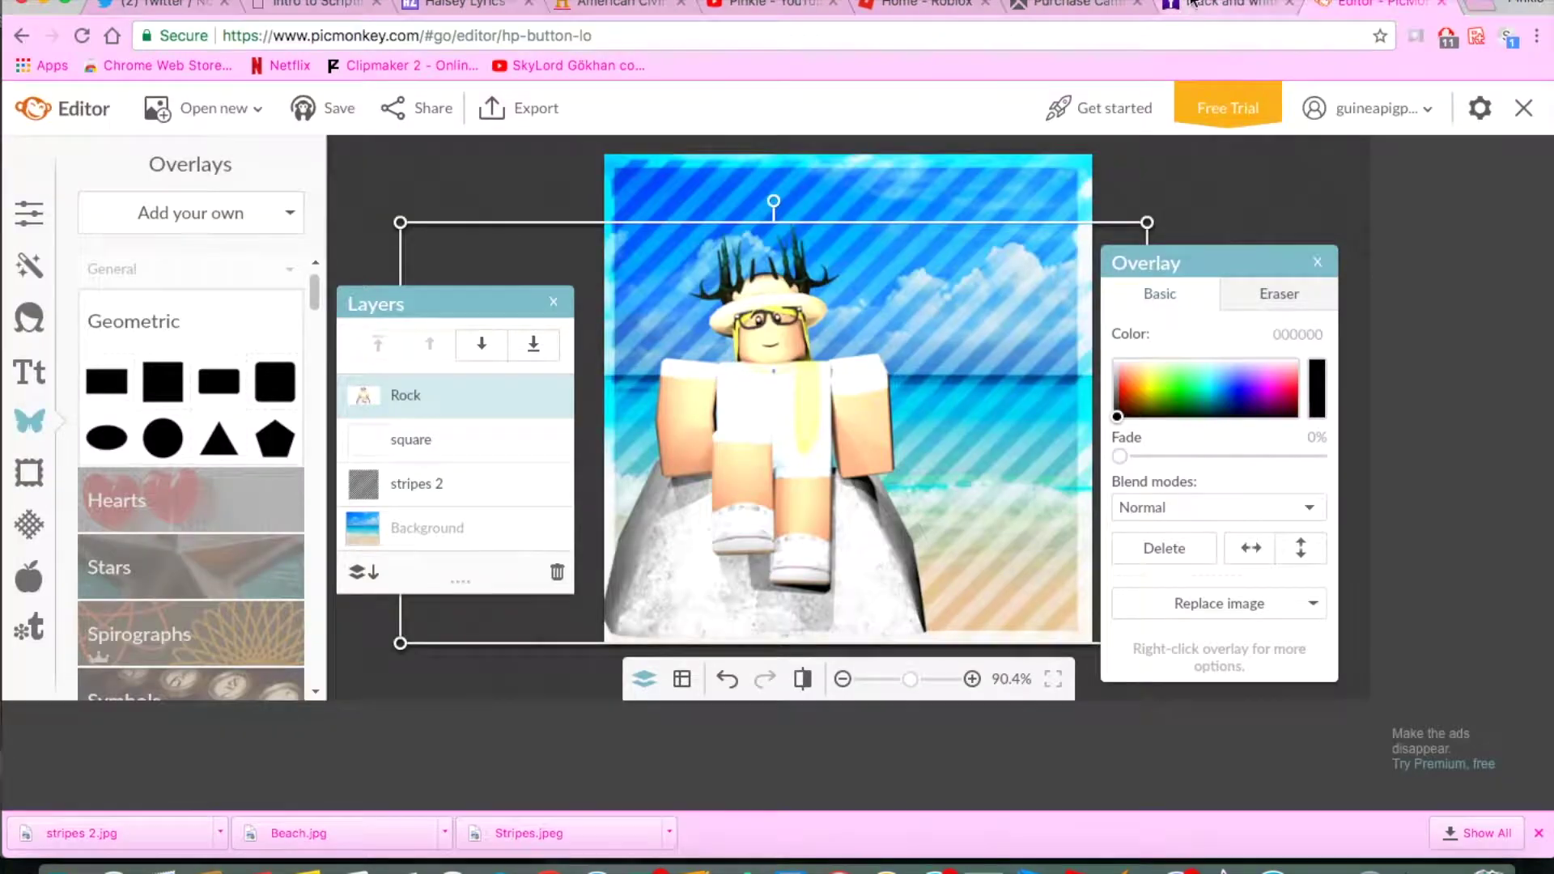
- Search Yahoo Images for 'sun rays png' and scroll through the results
left_click(1191, 2)
double_click(468, 120)
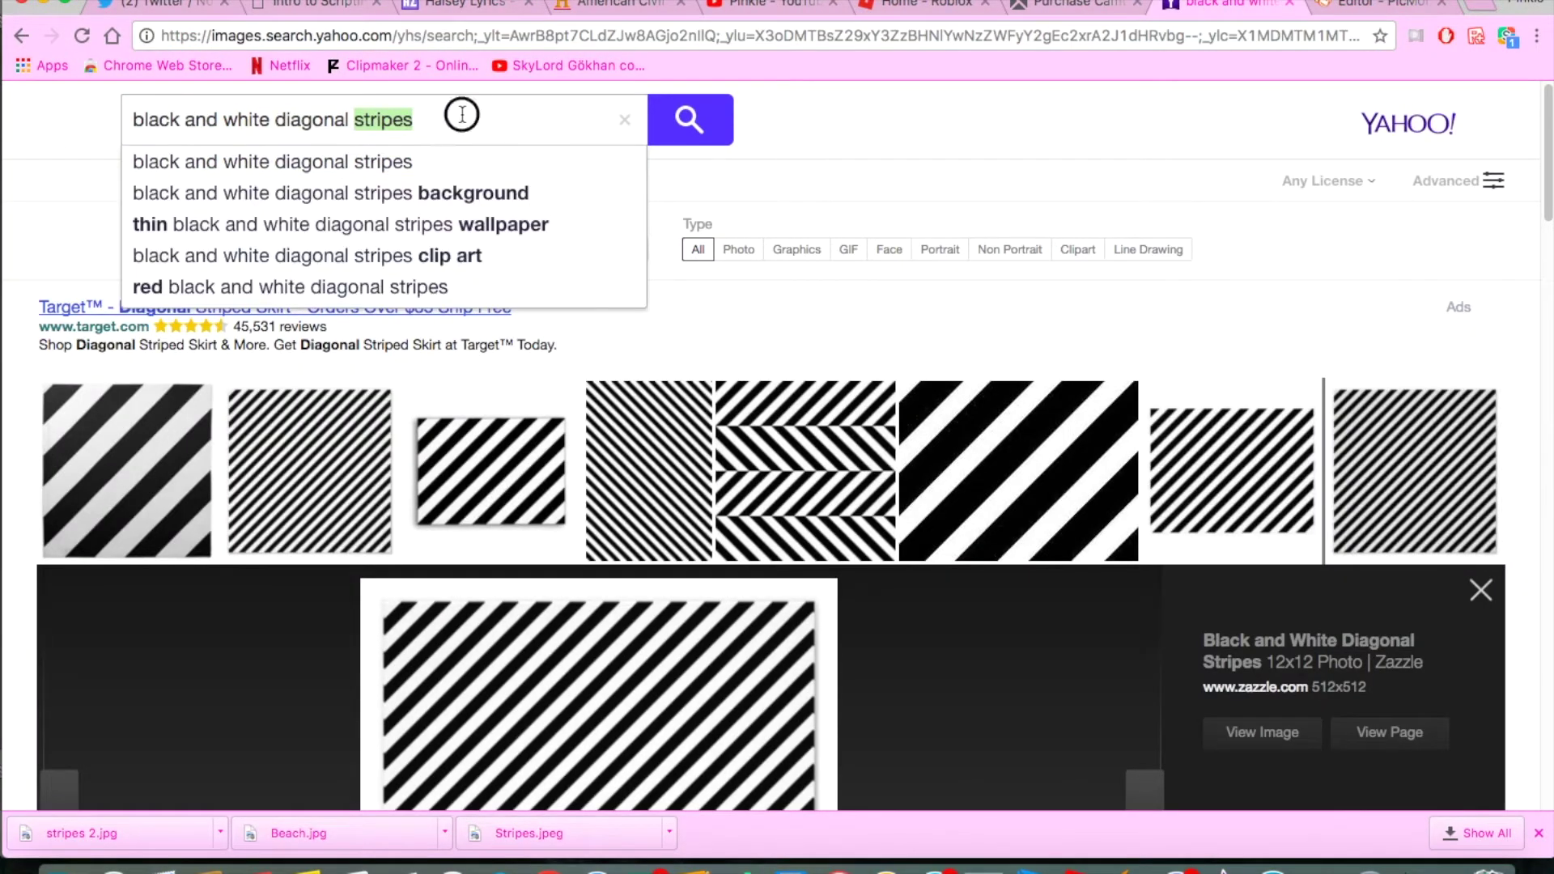
key("ctrl+a")
type("sun rays png")
key("Return")
scroll(1526, 305, "down", 5)
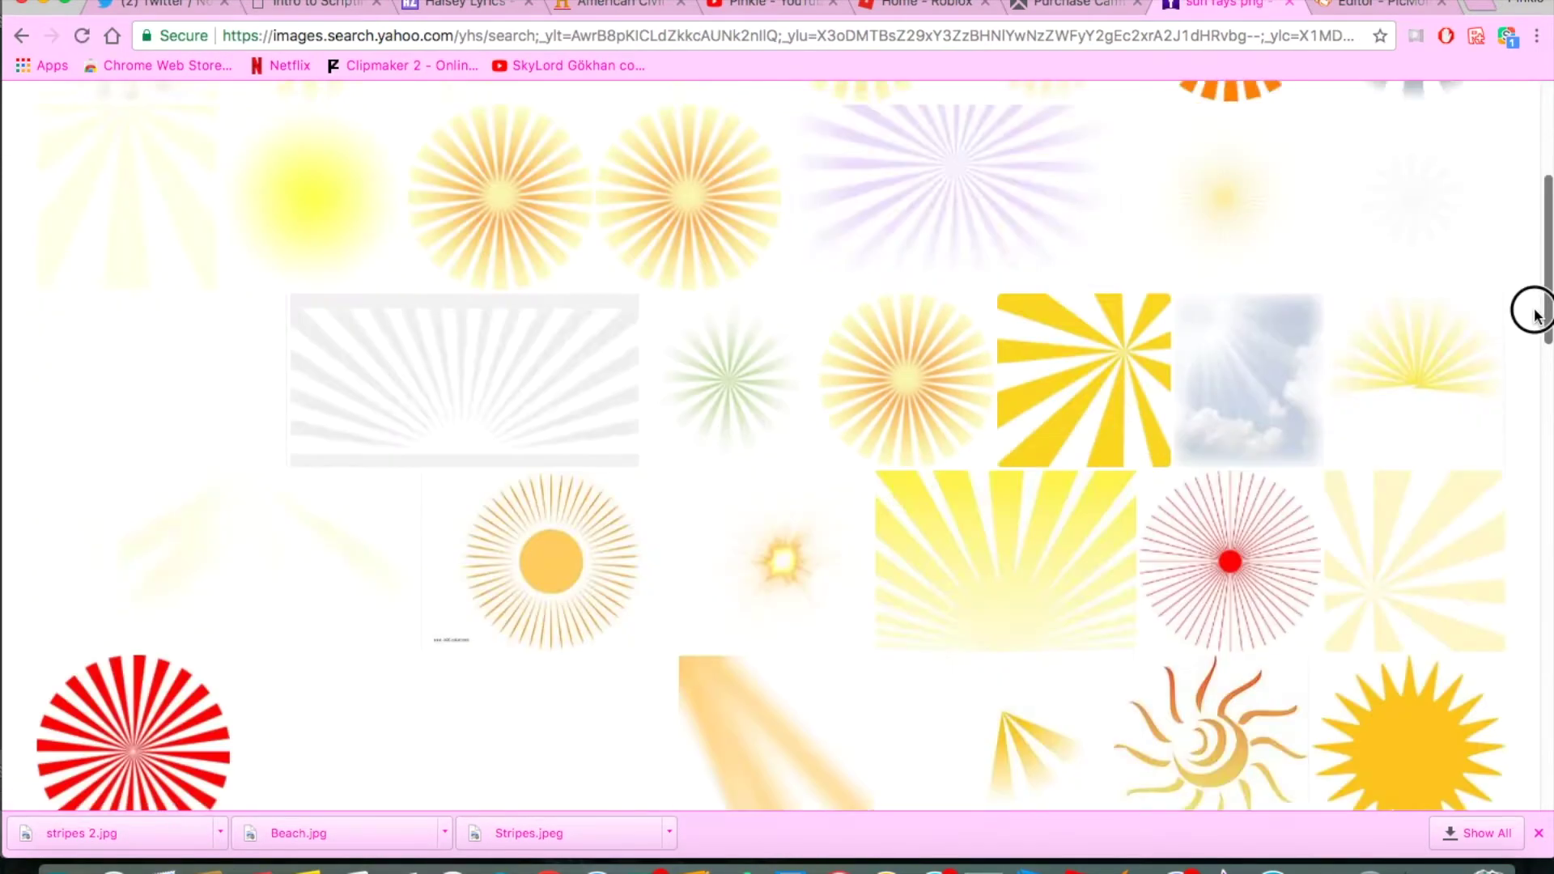
scroll(1515, 402, "down", 5)
scroll(1516, 462, "down", 3)
- Preview a few sun ray results, then refine the search to 'sunrays'
left_click(414, 446)
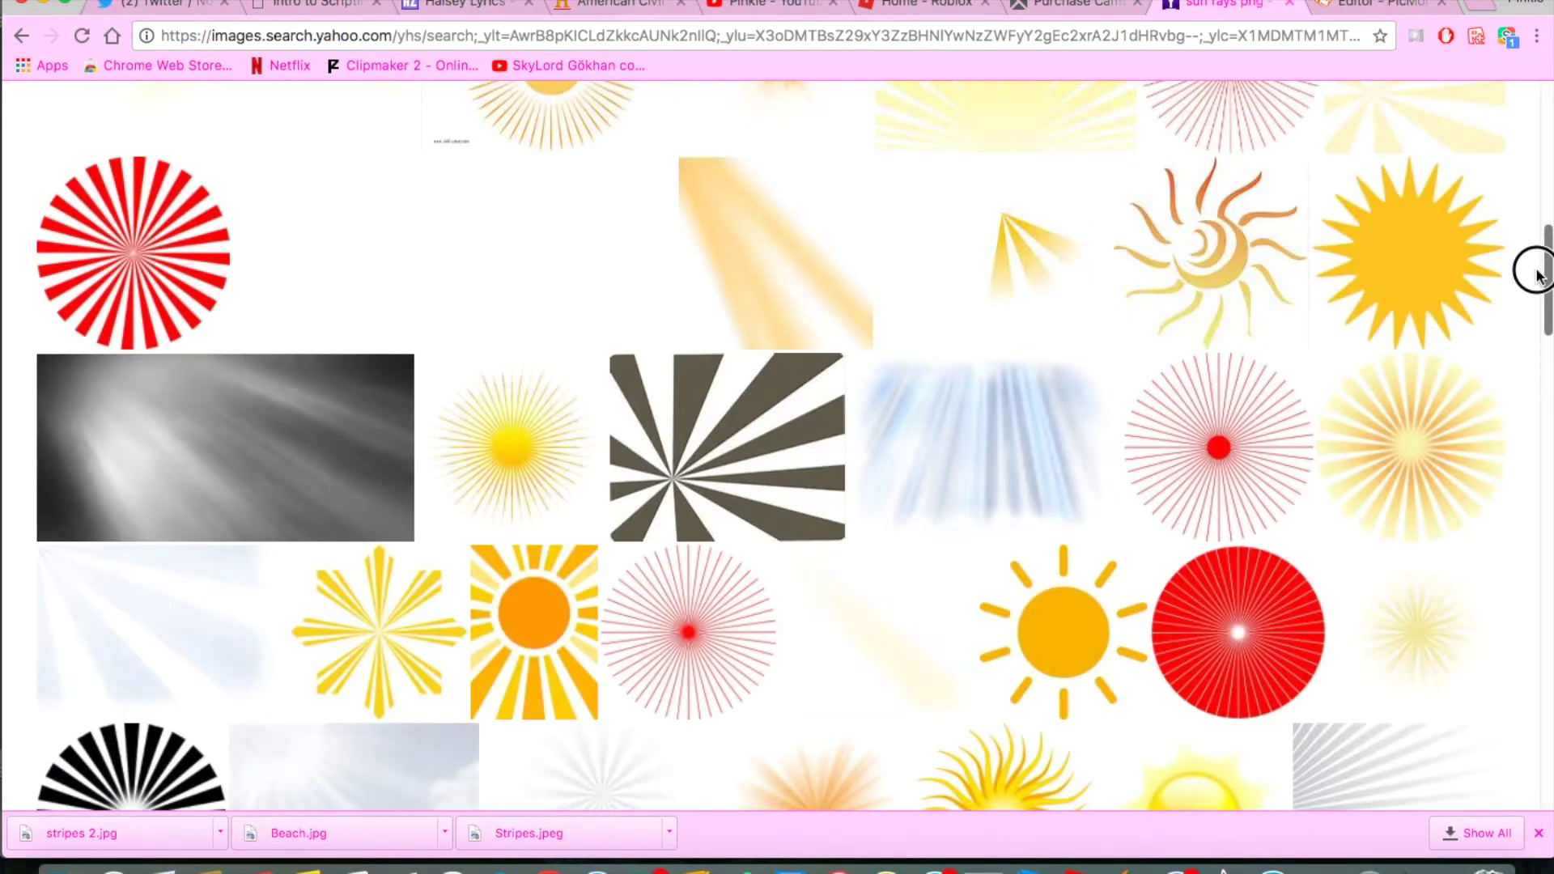
left_click(1548, 362)
mouse_move(1547, 361)
left_mouse_down()
mouse_move(1537, 215)
mouse_move(1519, 445)
mouse_move(1535, 559)
mouse_move(1538, 137)
left_mouse_up()
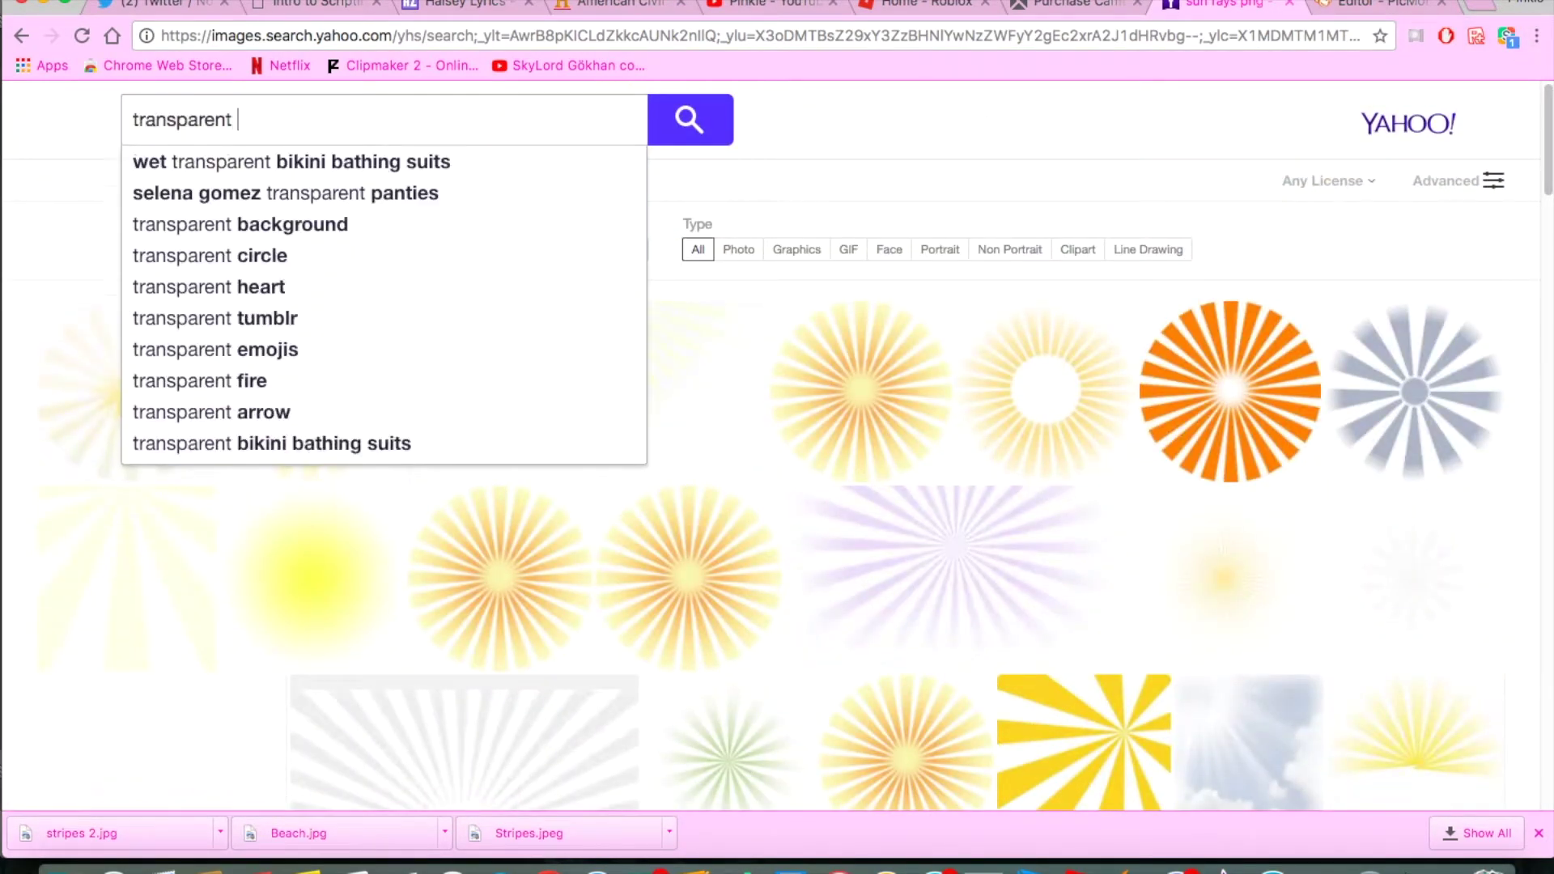
type("sunrays")
key("Return")
scroll(1519, 260, "down", 5)
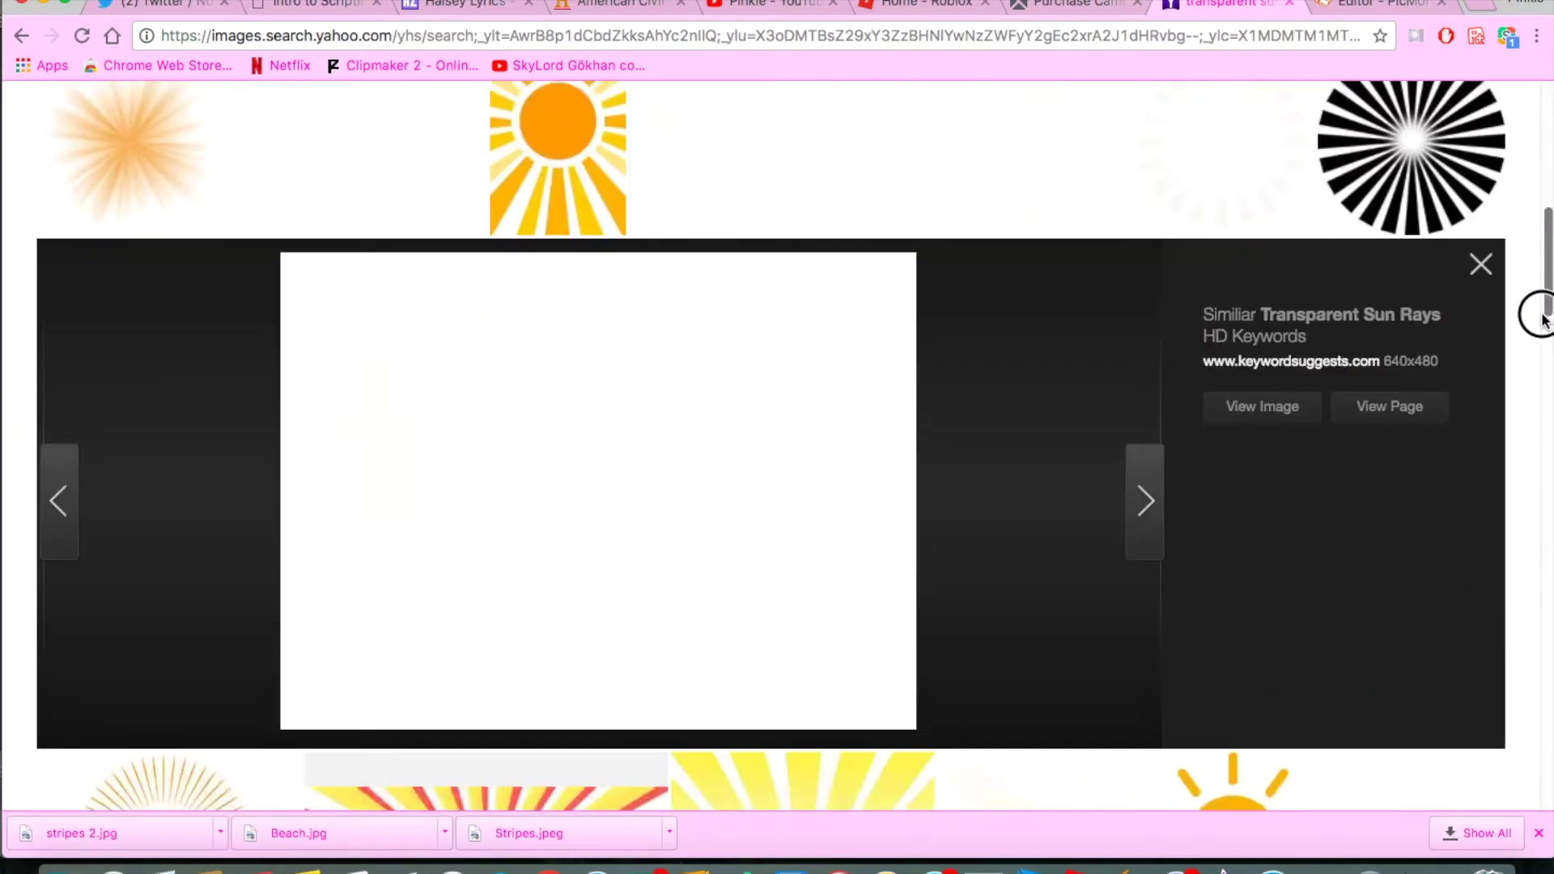
left_click_drag(1545, 314, 1527, 231)
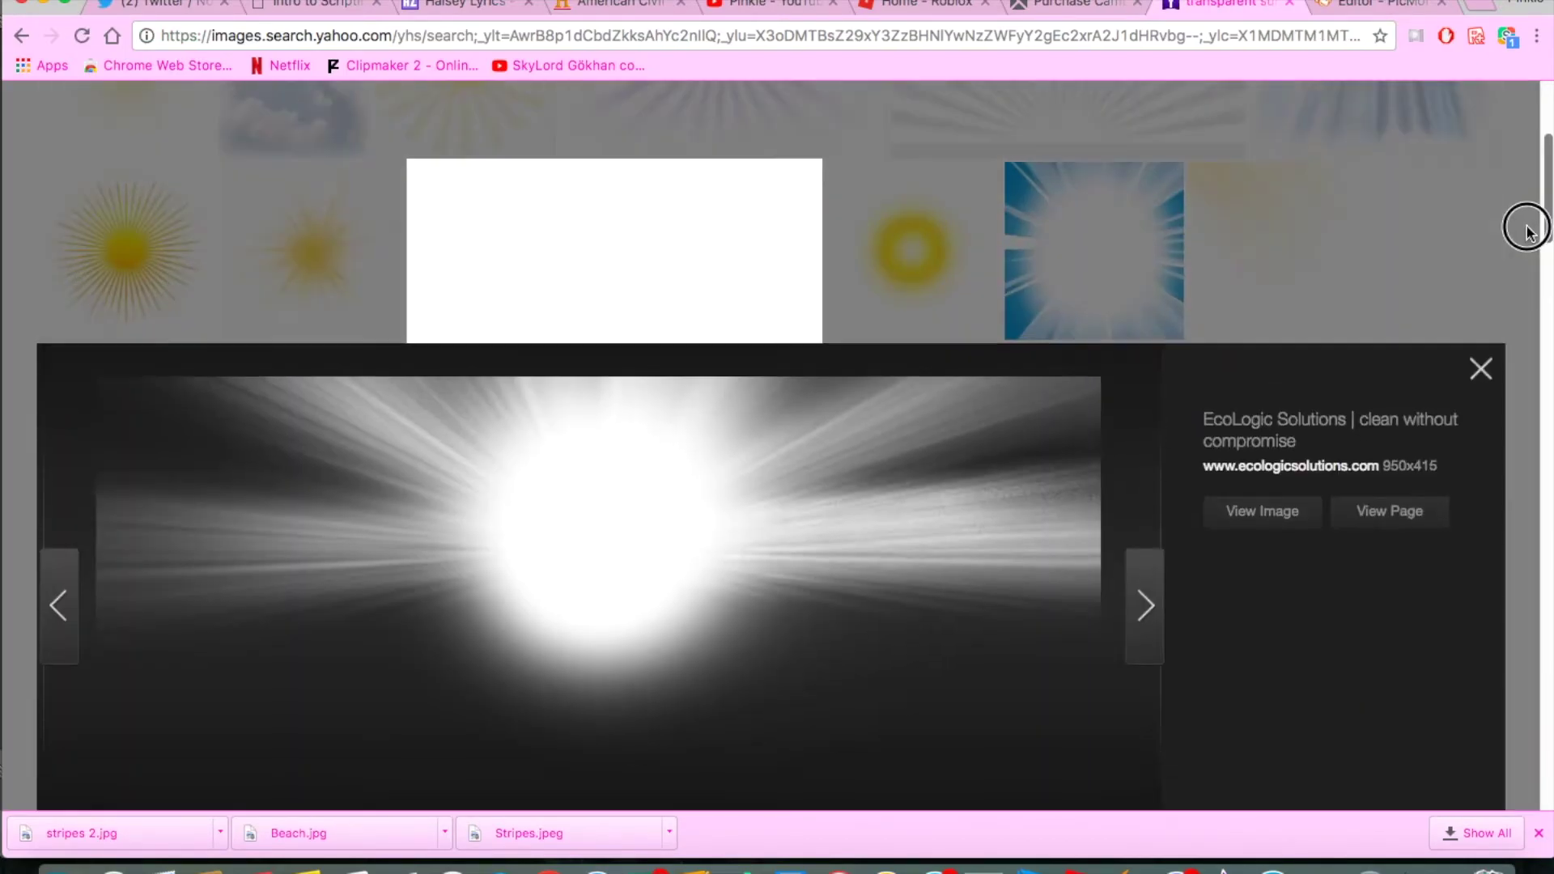
- Browse the sunrays images in the preview, then close it
left_click(1413, 236)
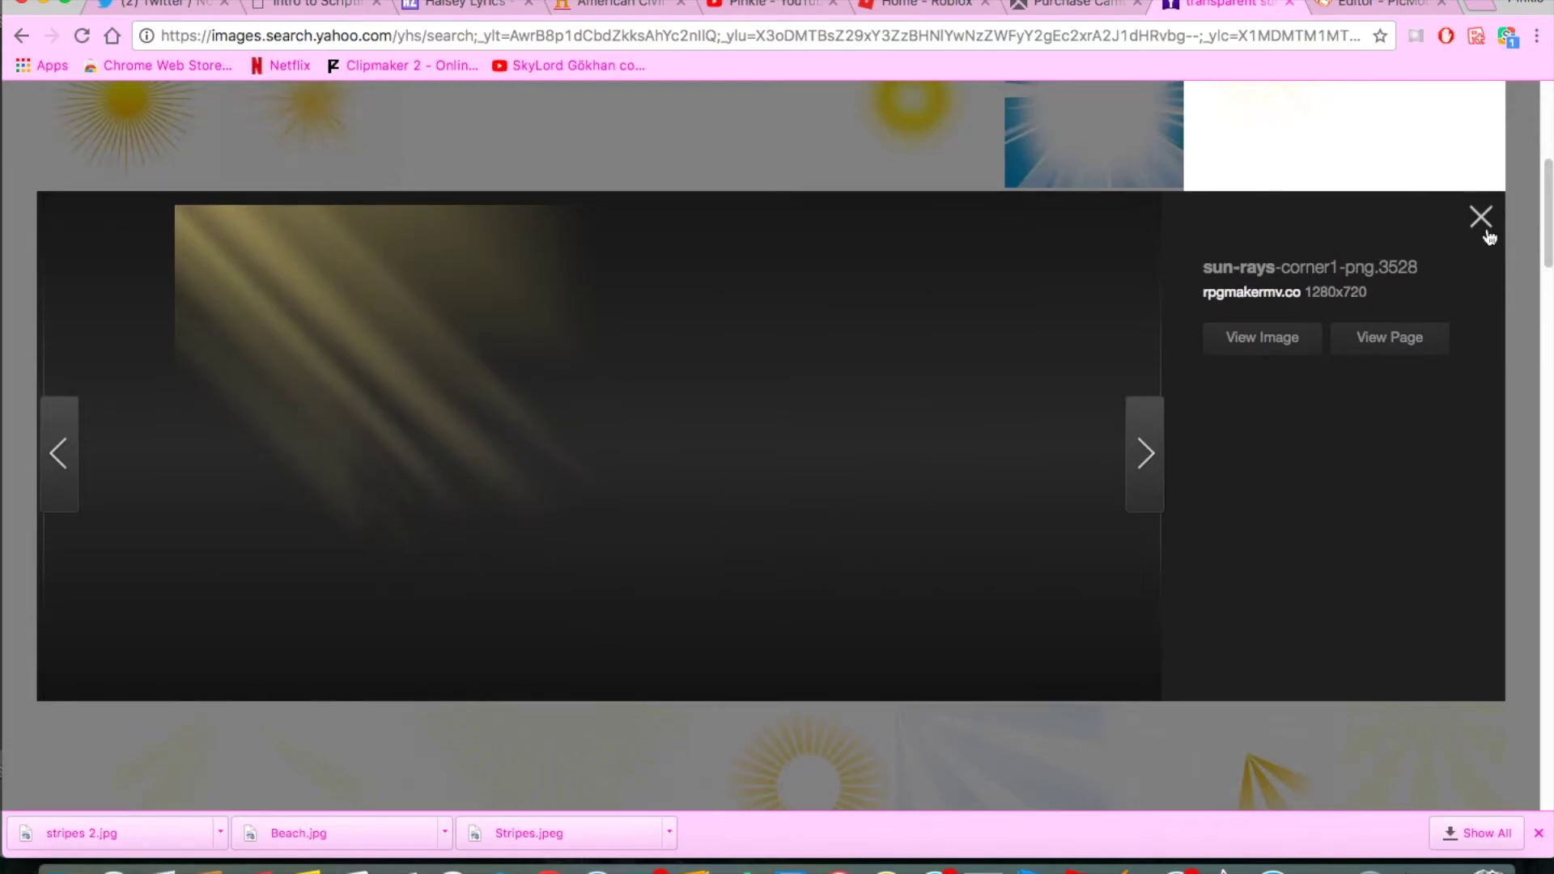
scroll(1539, 284, "down", 5)
scroll(777, 551, "down", 5)
left_click(777, 551)
mouse_move(1539, 284)
left_mouse_down()
mouse_move(1541, 422)
mouse_move(1517, 468)
mouse_move(1530, 557)
mouse_move(1535, 389)
left_mouse_up()
- Save a cloud image as sky.png and a sun rays image as 'sun rays.png', then return to PicMonkey
right_click(607, 423)
left_click(654, 454)
key("Return")
left_click(836, 285)
right_click(582, 485)
left_click(632, 513)
type("sun rays")
key("Return")
key("ctrl+Tab")
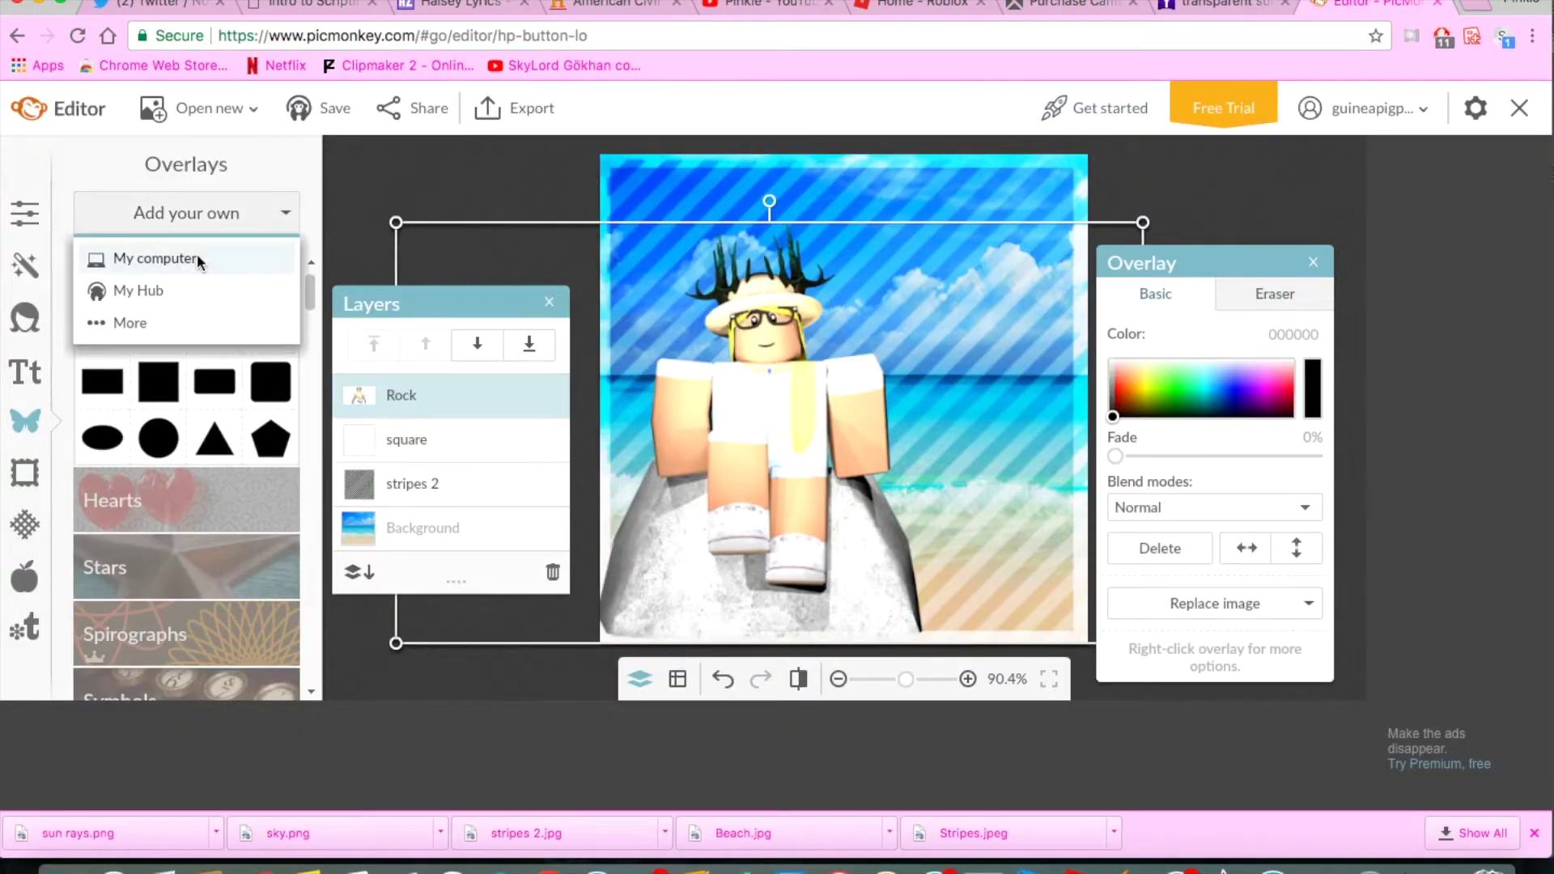
- Add sky.png as an overlay, stretch it across the top, and place its layer just above the background
left_click(197, 259)
left_click_drag(774, 198, 760, 296)
left_click(477, 246)
left_click_drag(755, 202, 759, 305)
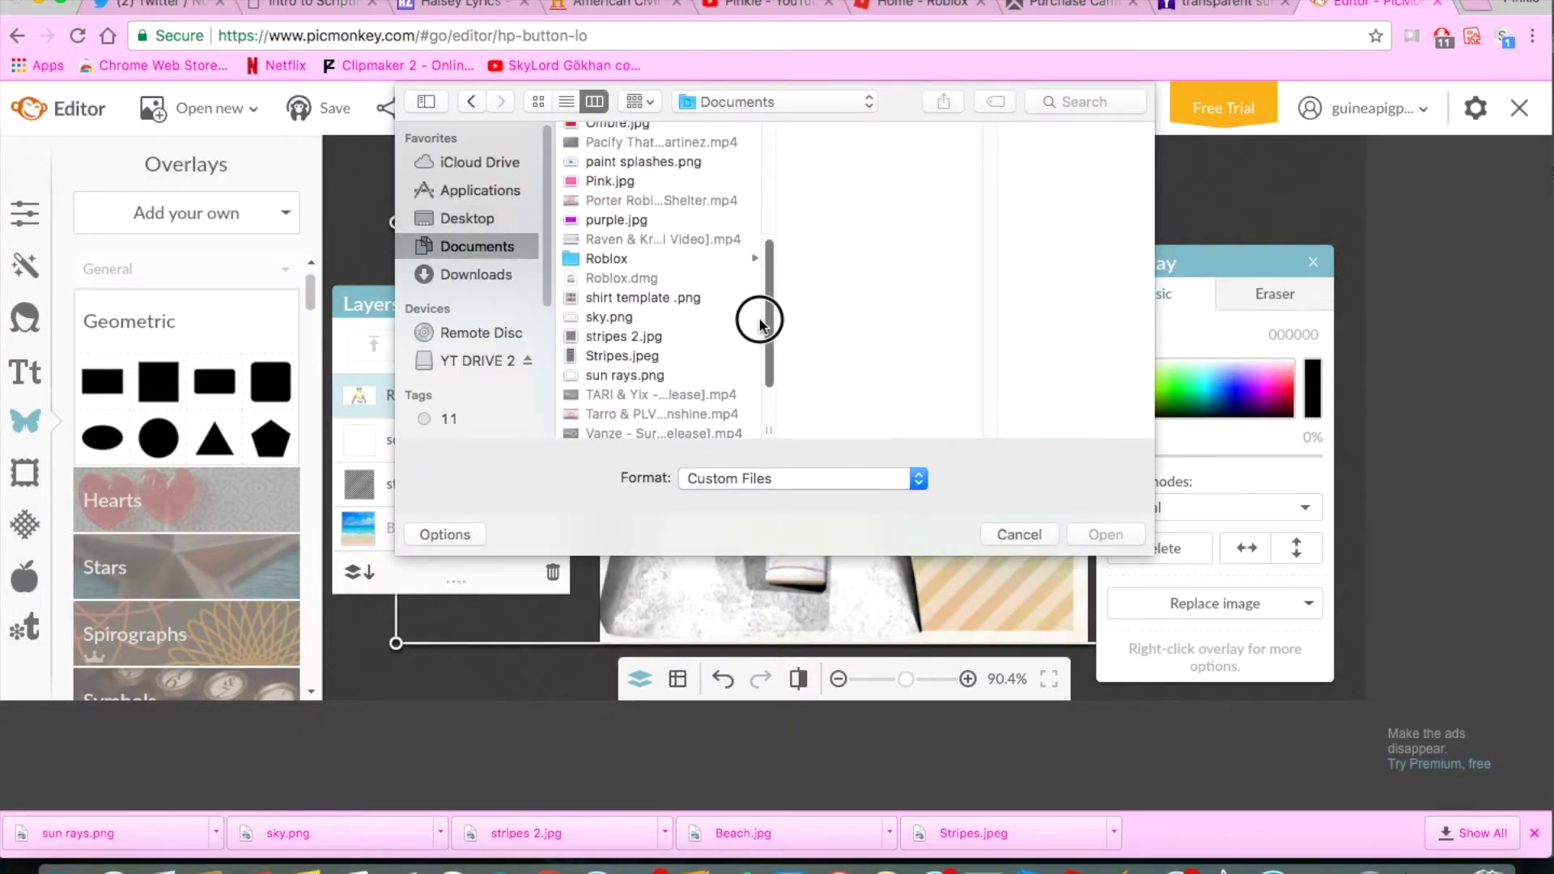
double_click(608, 362)
left_click_drag(853, 248, 1170, 145)
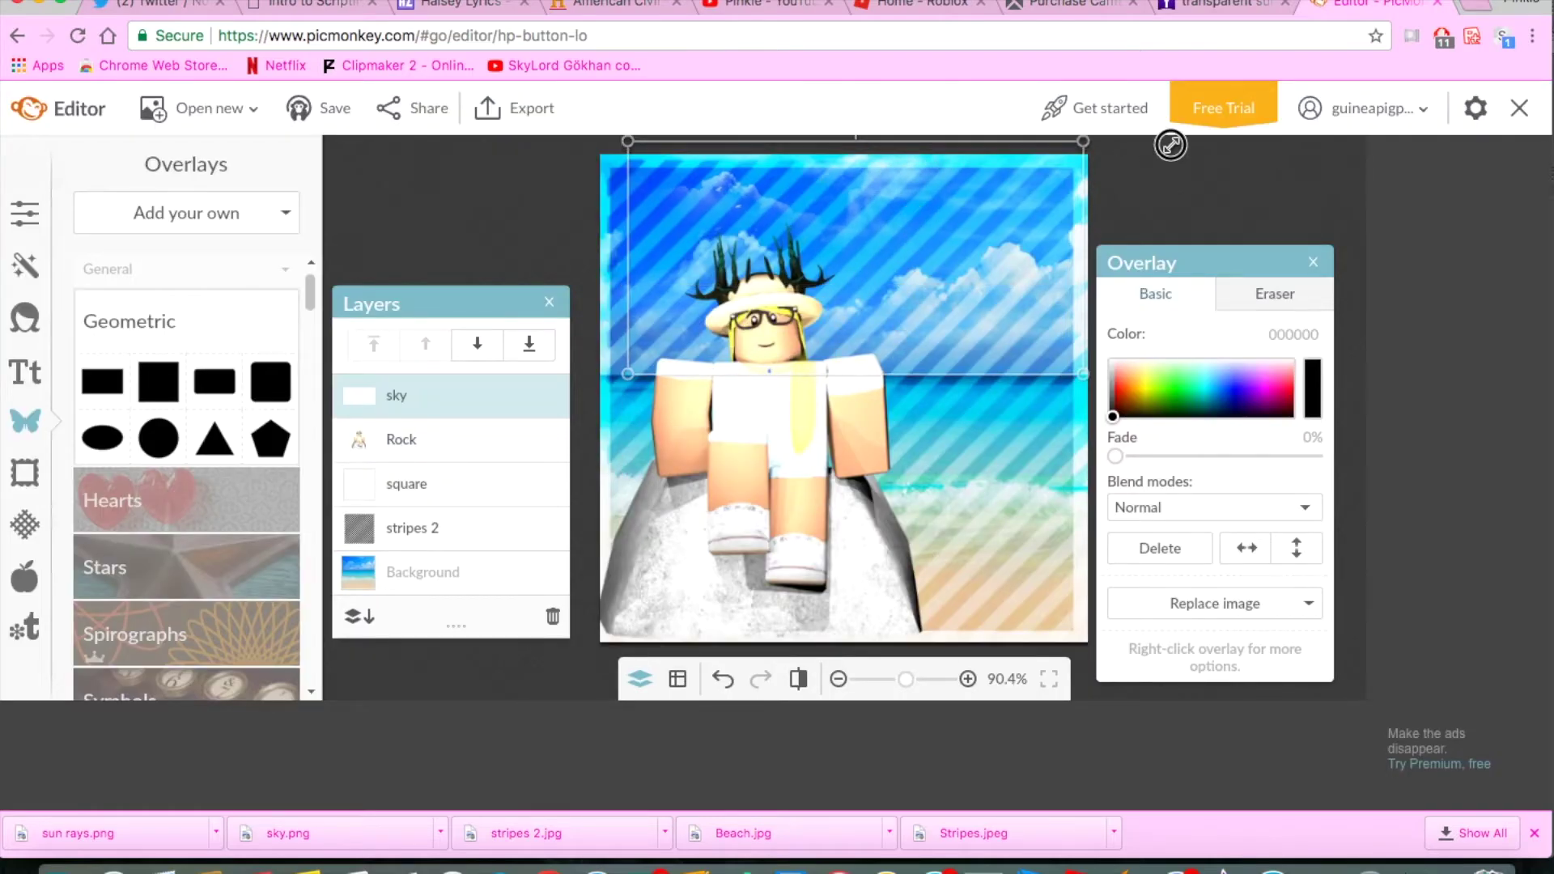
left_click_drag(725, 235, 1238, 137)
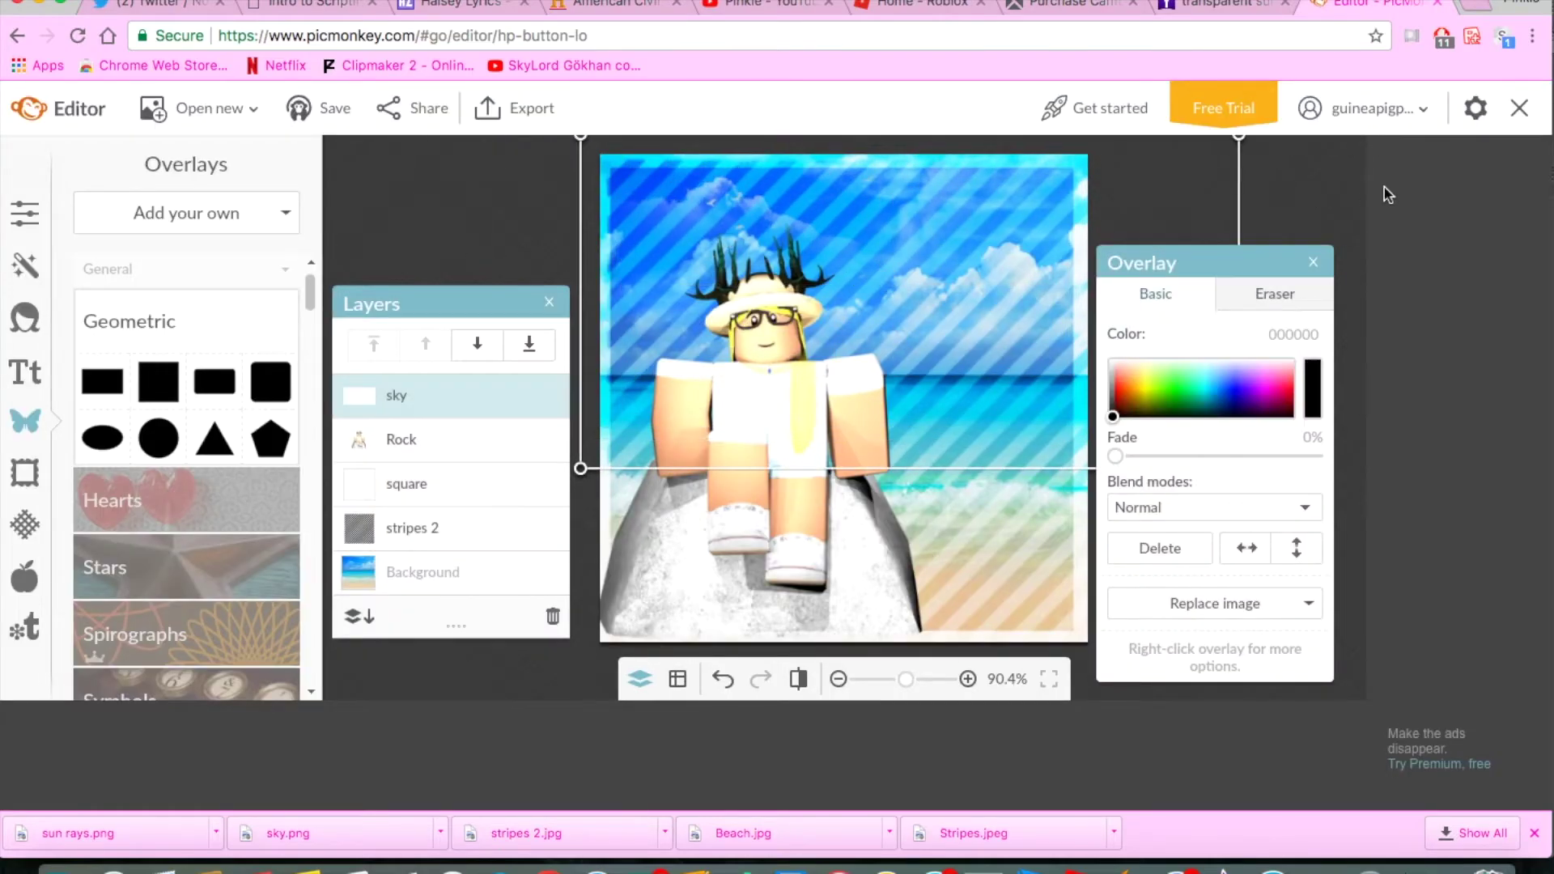
left_click_drag(445, 508, 446, 554)
- Add sun rays.png as an overlay and place its layer above stripes 2
left_click(250, 210)
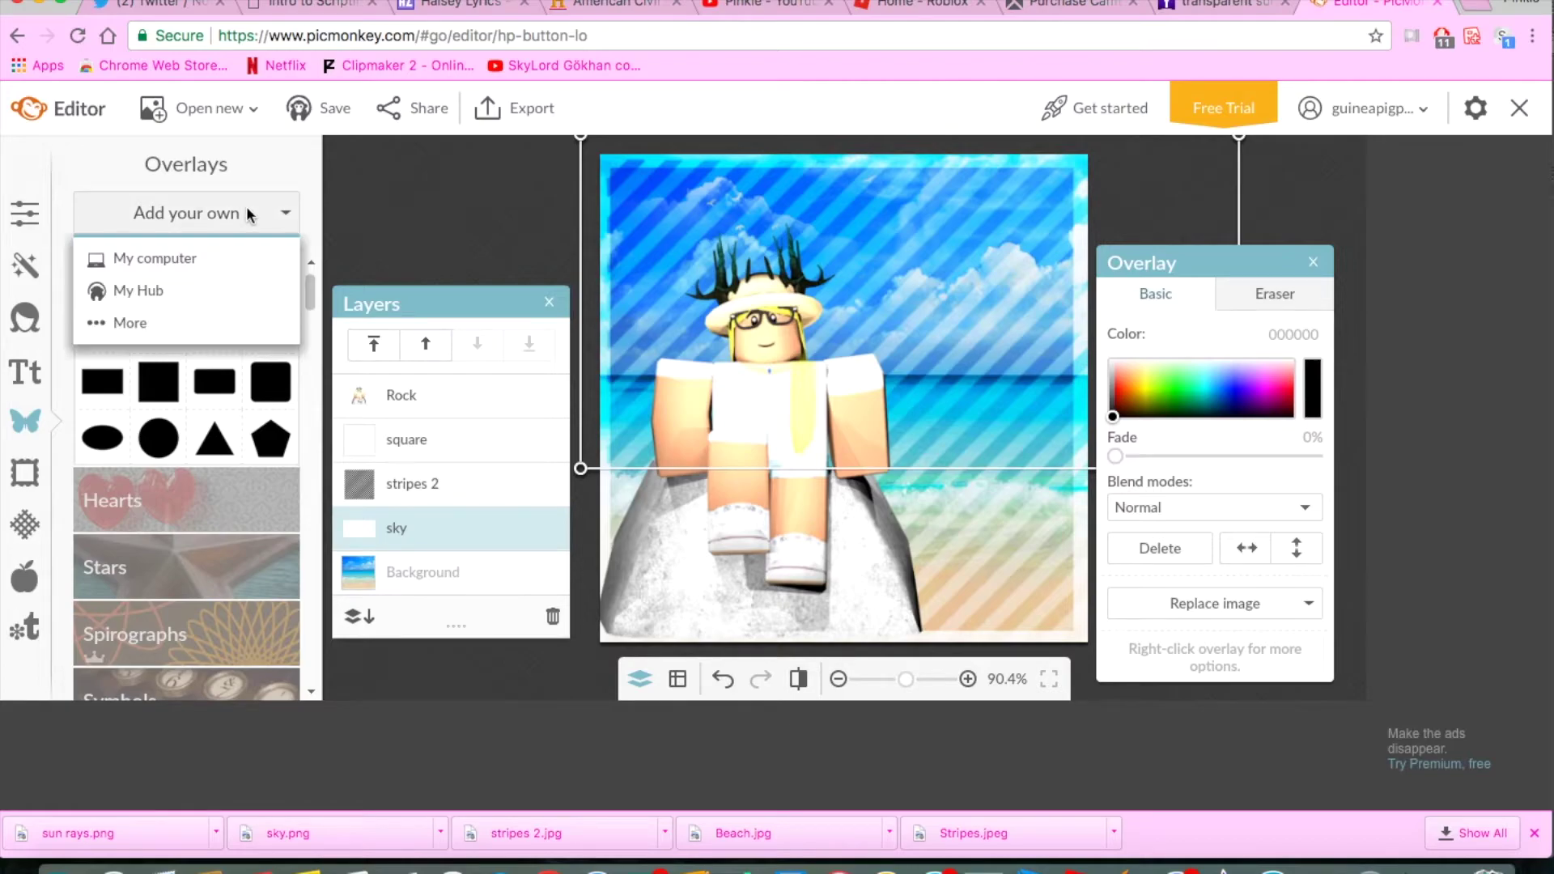
left_click(153, 259)
left_click_drag(775, 218, 770, 332)
double_click(629, 382)
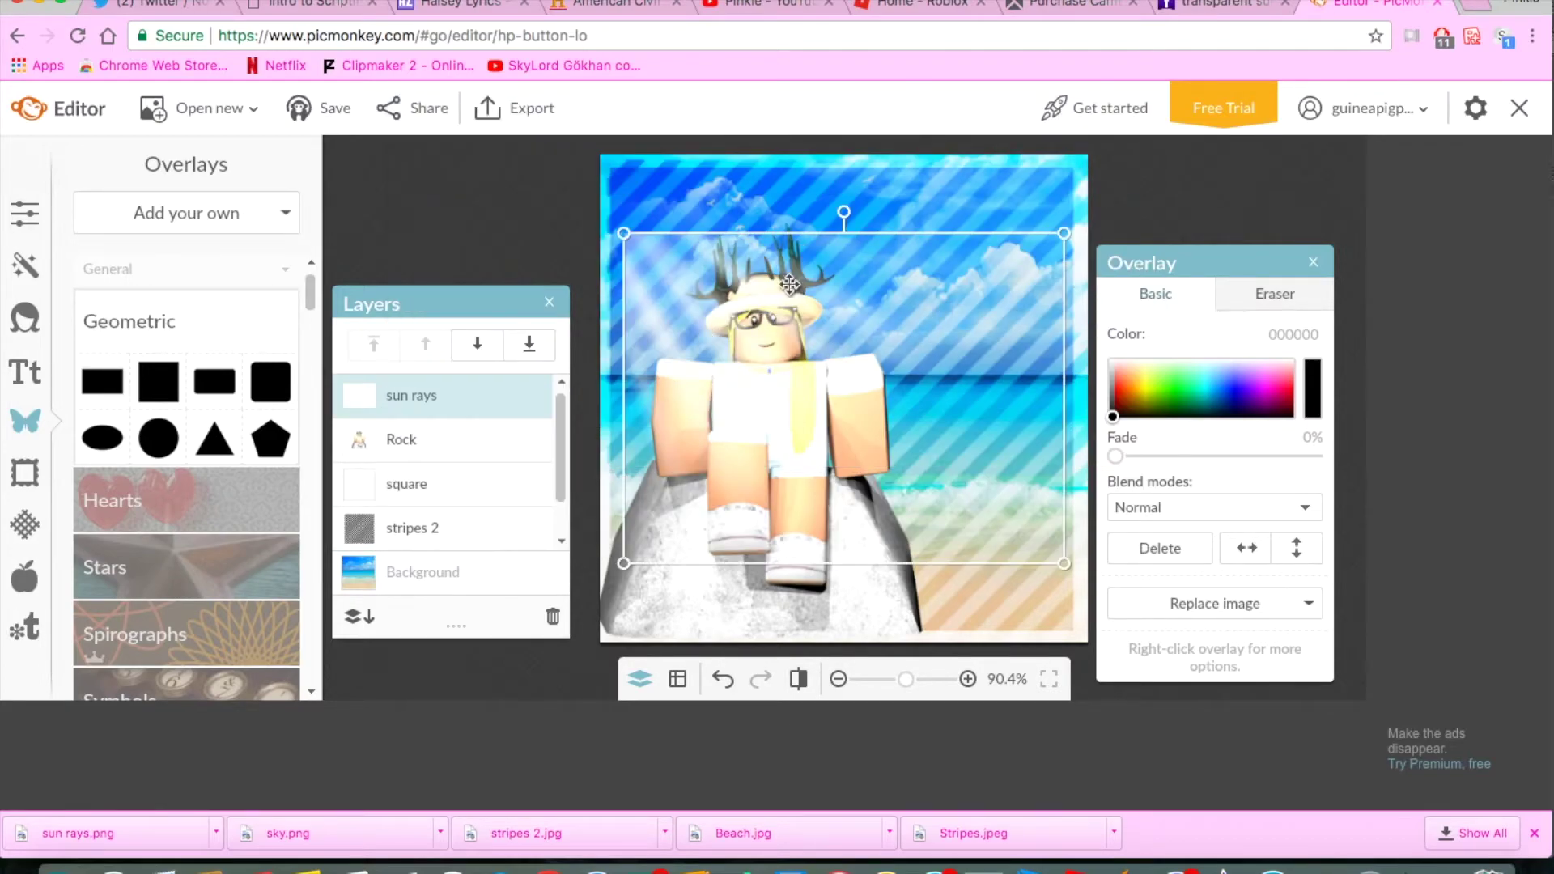
left_click_drag(422, 562, 422, 554)
left_click(409, 225)
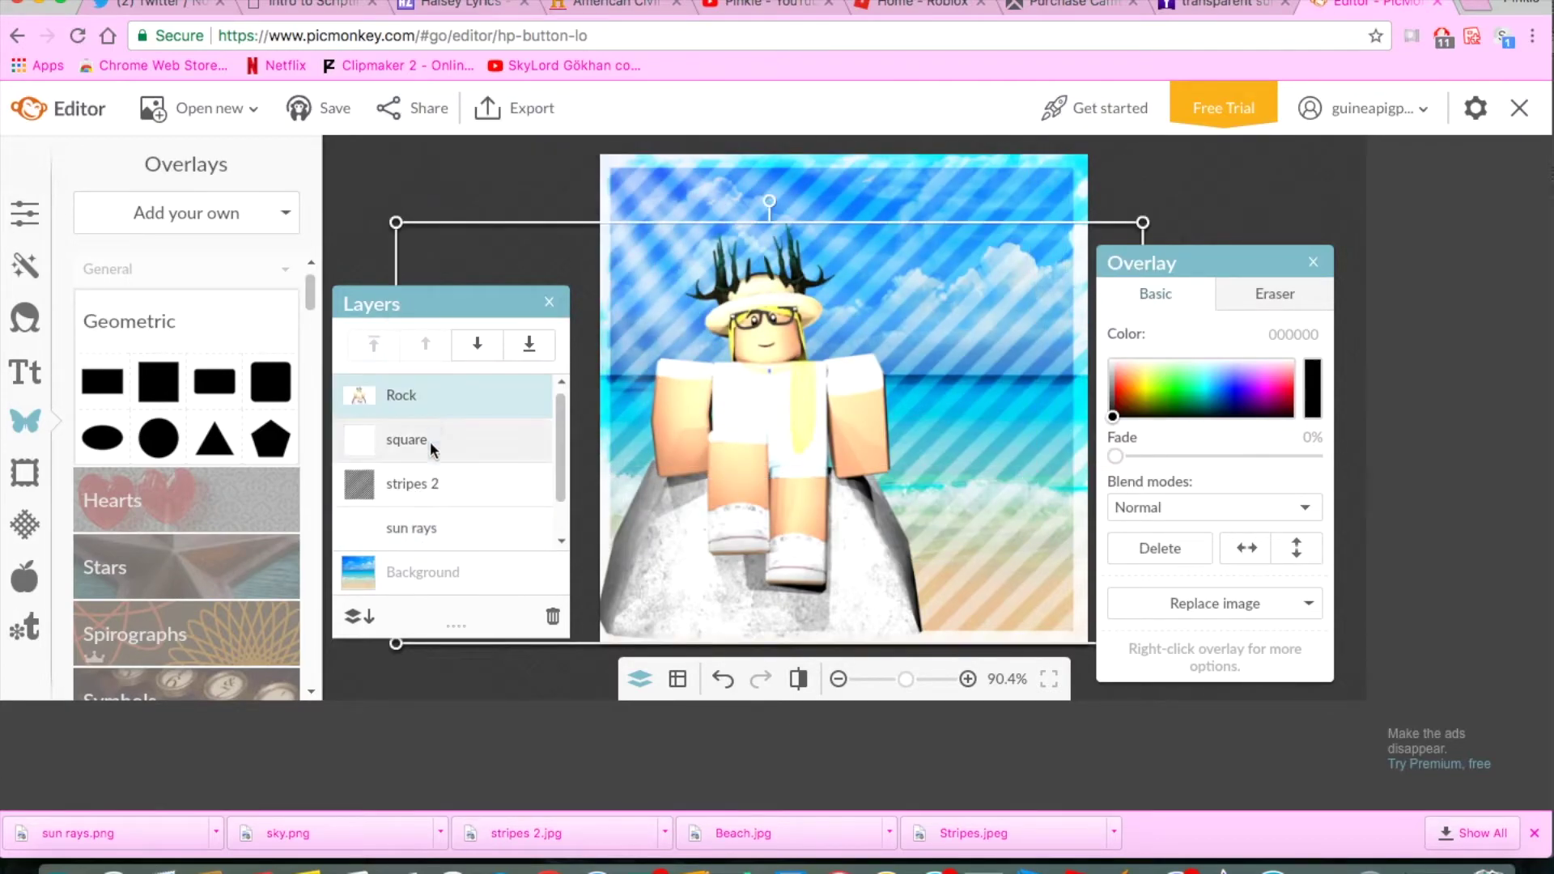
left_click(361, 170)
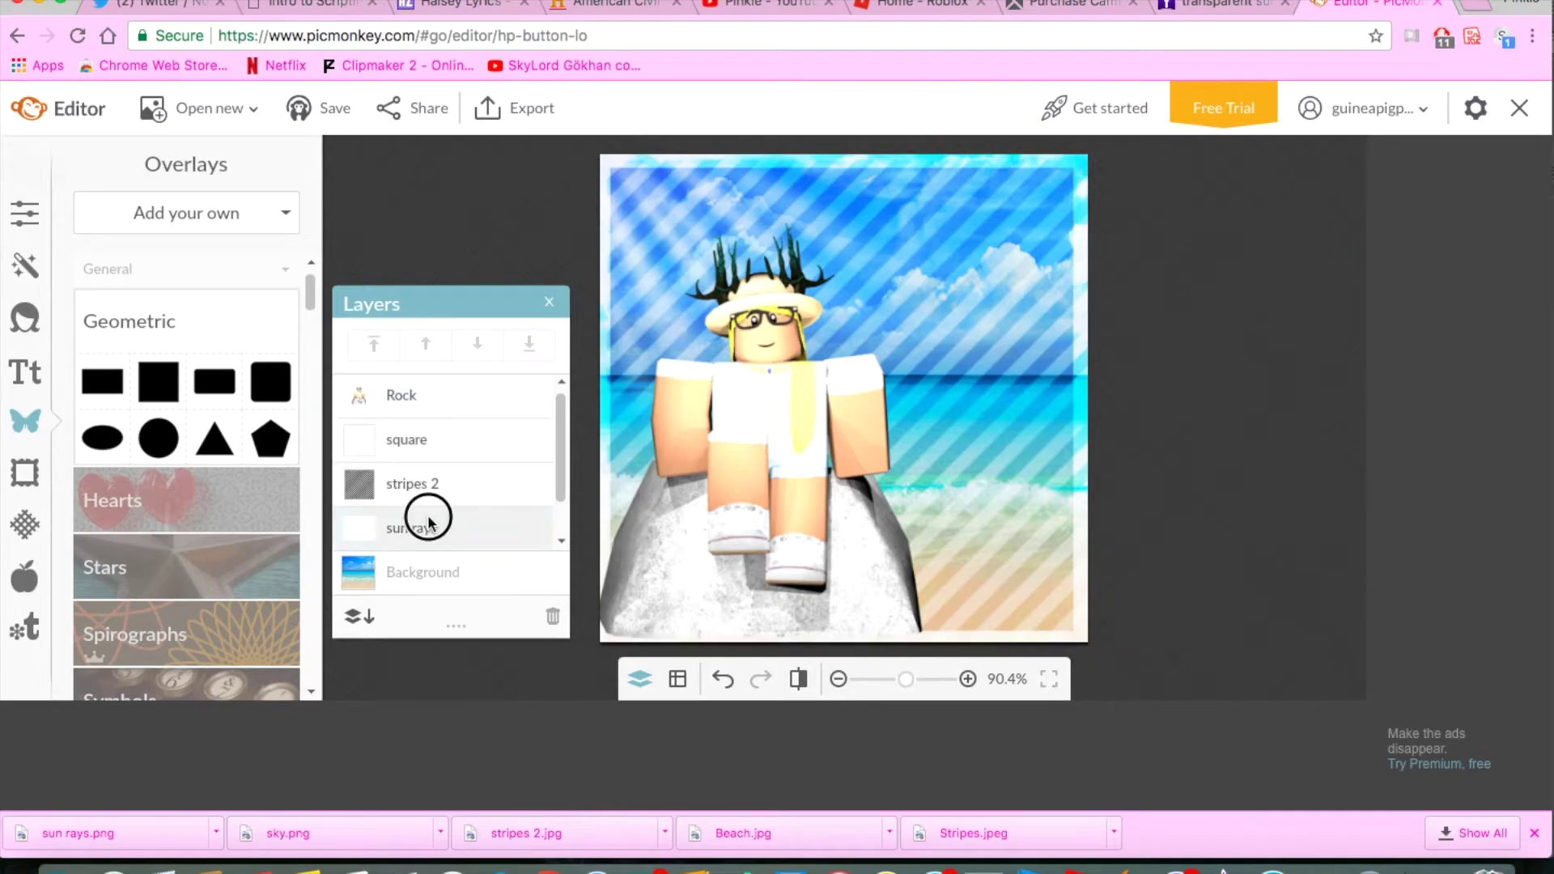
left_click_drag(430, 522, 429, 483)
left_click(466, 248)
left_click(24, 372)
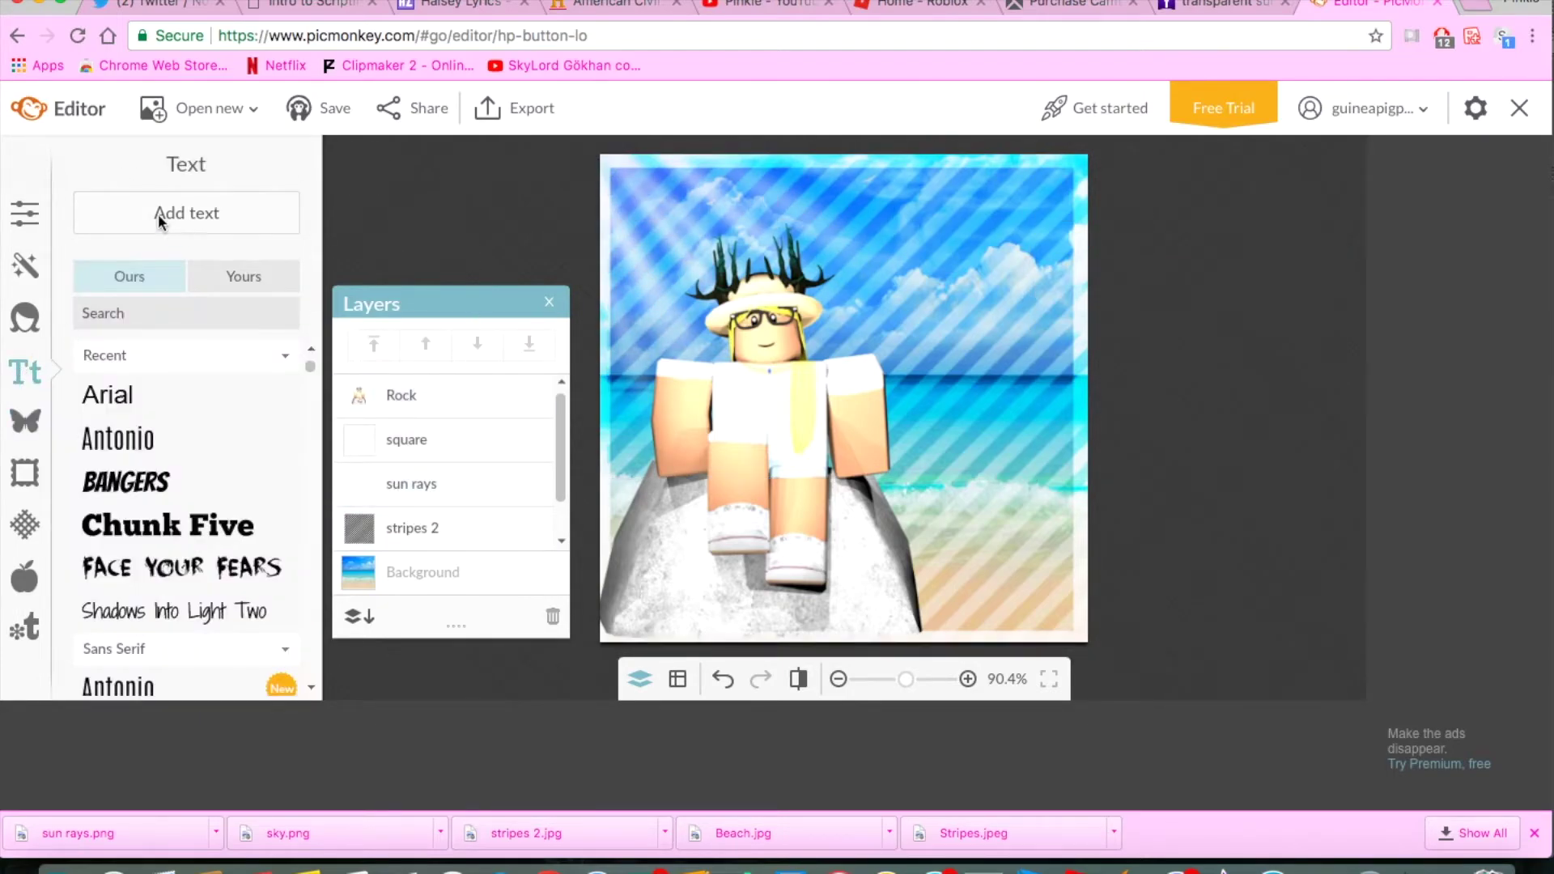
- Add 'Beachy' text in the Luna font at size 65 in the upper right
left_click(236, 267)
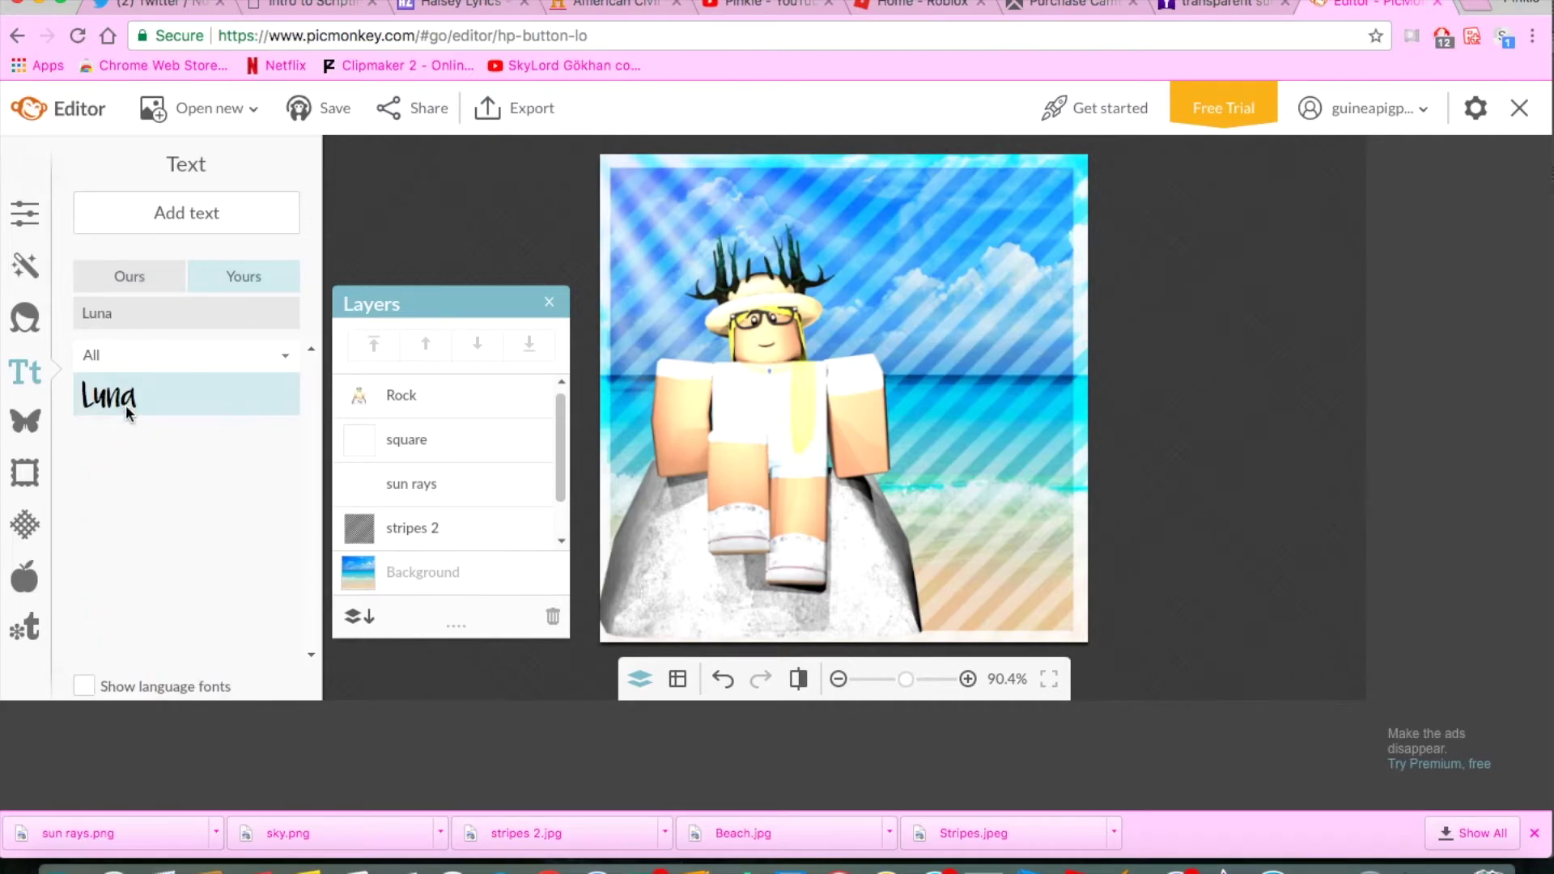
left_click(191, 212)
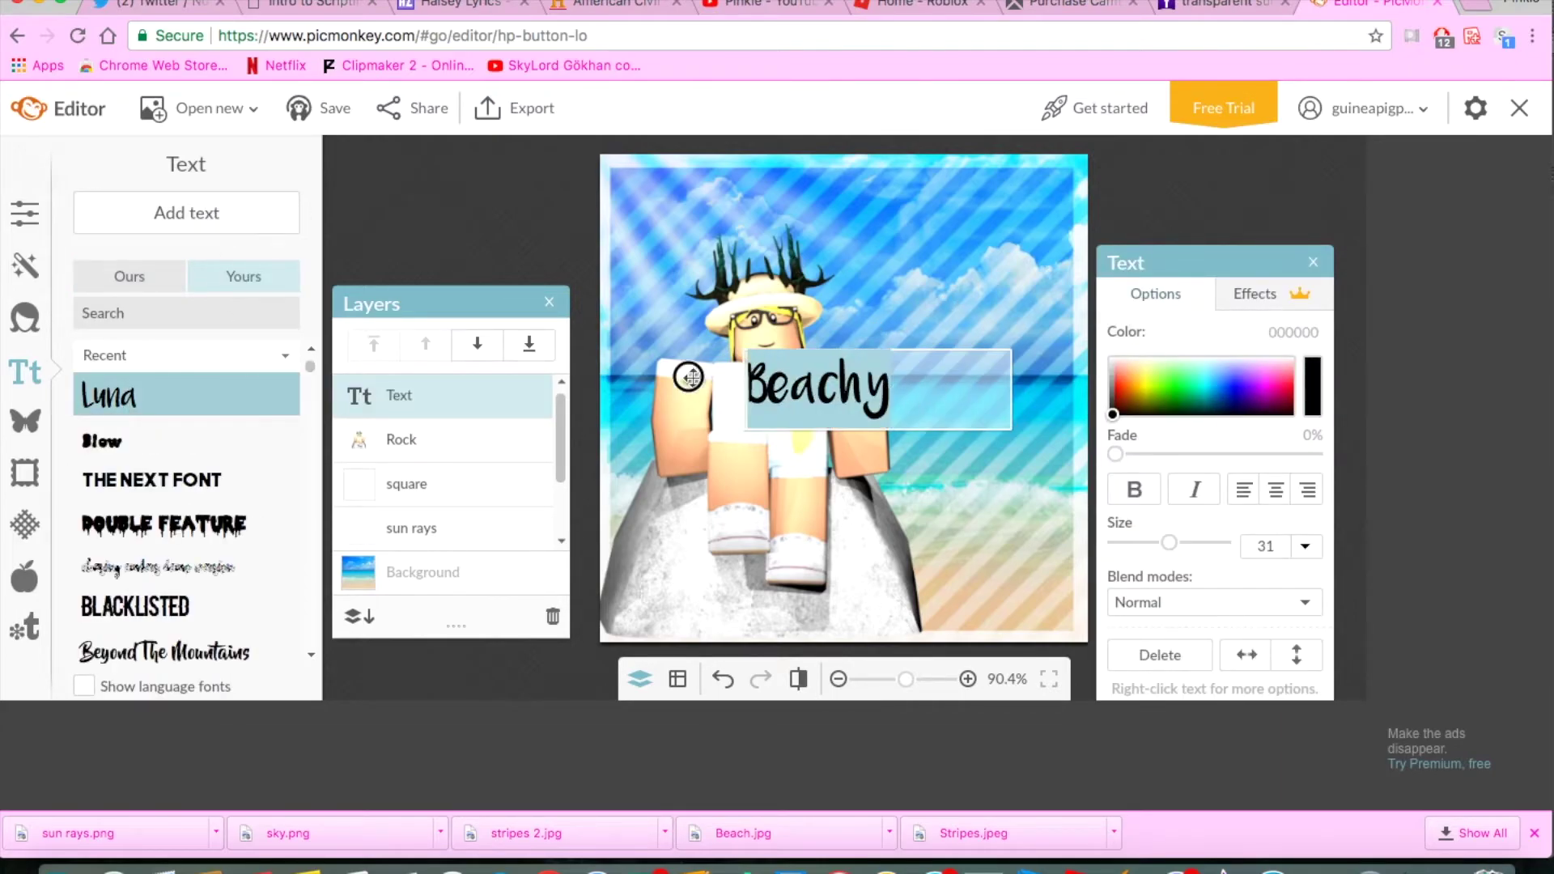
left_click_drag(1176, 539, 1197, 544)
mouse_move(957, 375)
left_mouse_down()
mouse_move(993, 263)
mouse_move(988, 291)
mouse_move(973, 263)
left_mouse_up()
left_click_drag(815, 183, 776, 164)
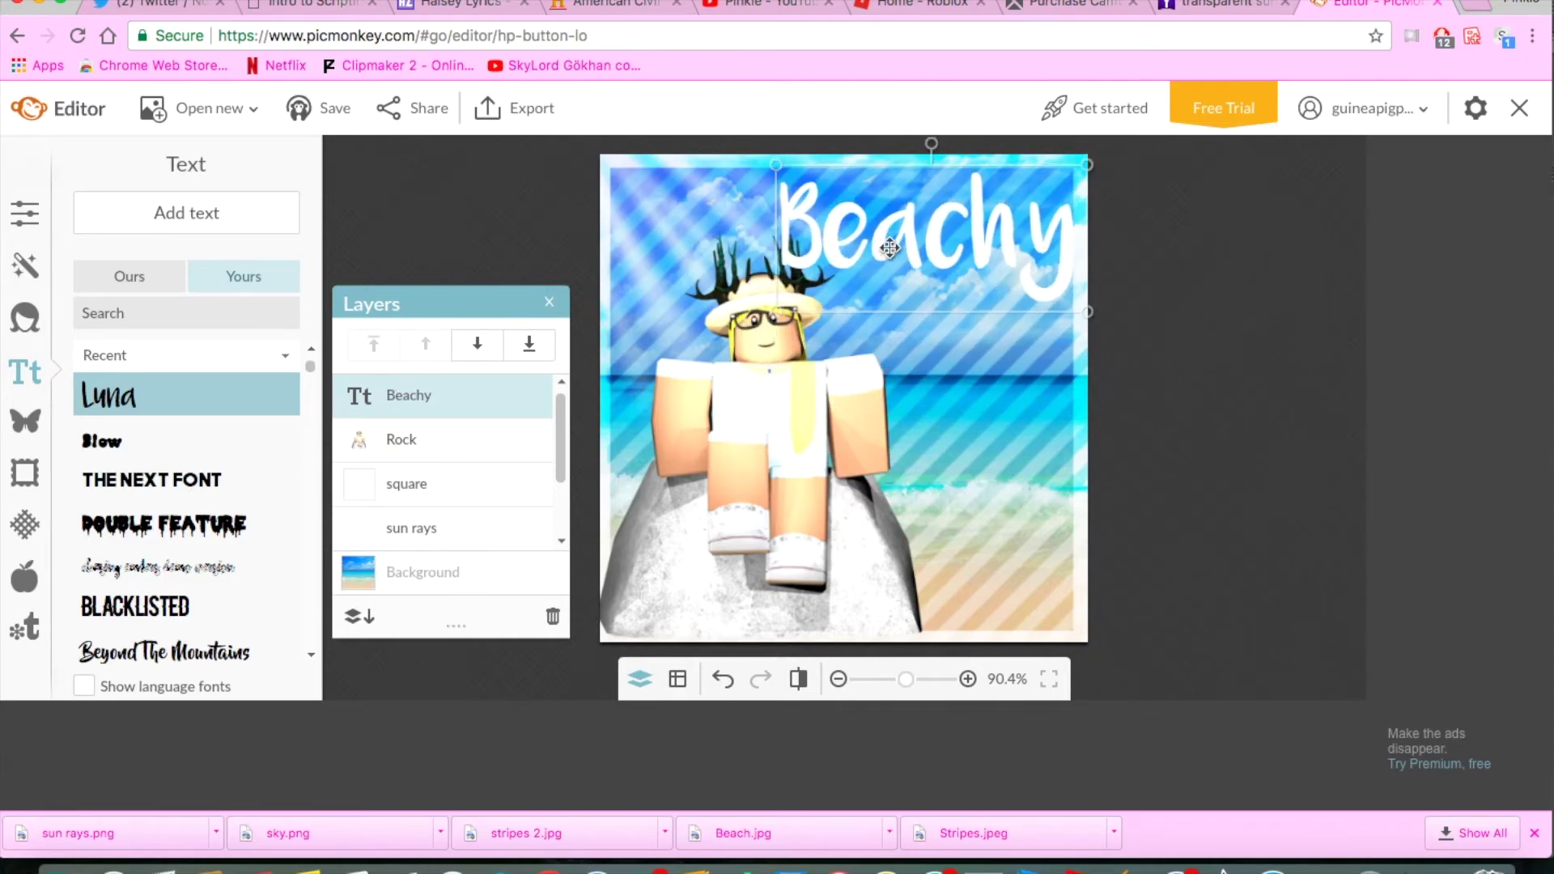
- Try a cursive font, revert Beachy to Luna and shift it left, then add a BLACKLISTED text box
left_click(158, 566)
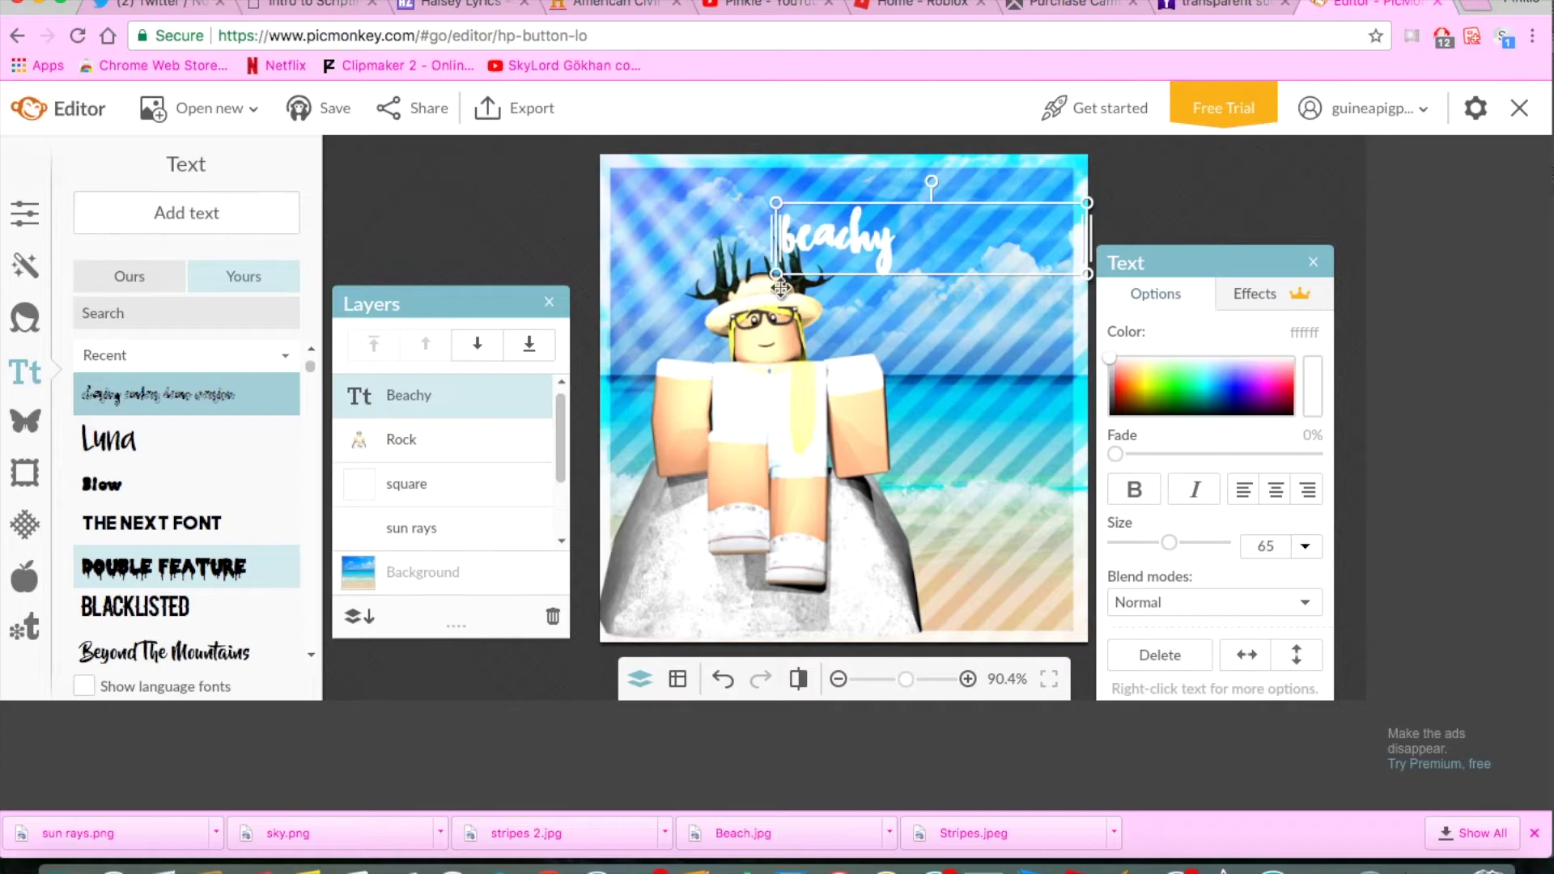
left_click(189, 435)
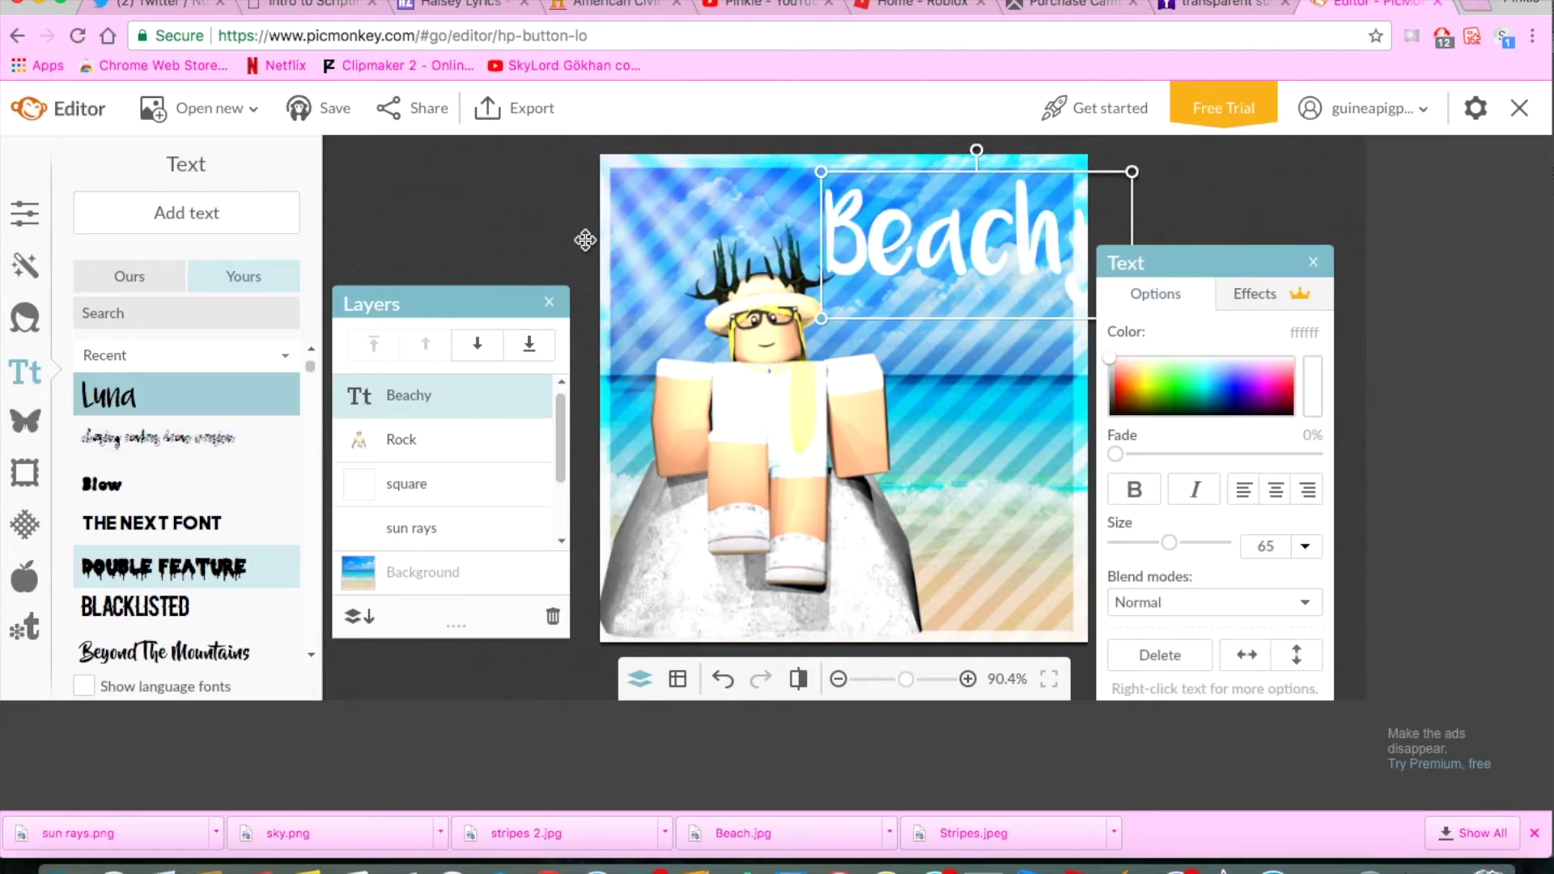
left_click_drag(895, 208, 847, 212)
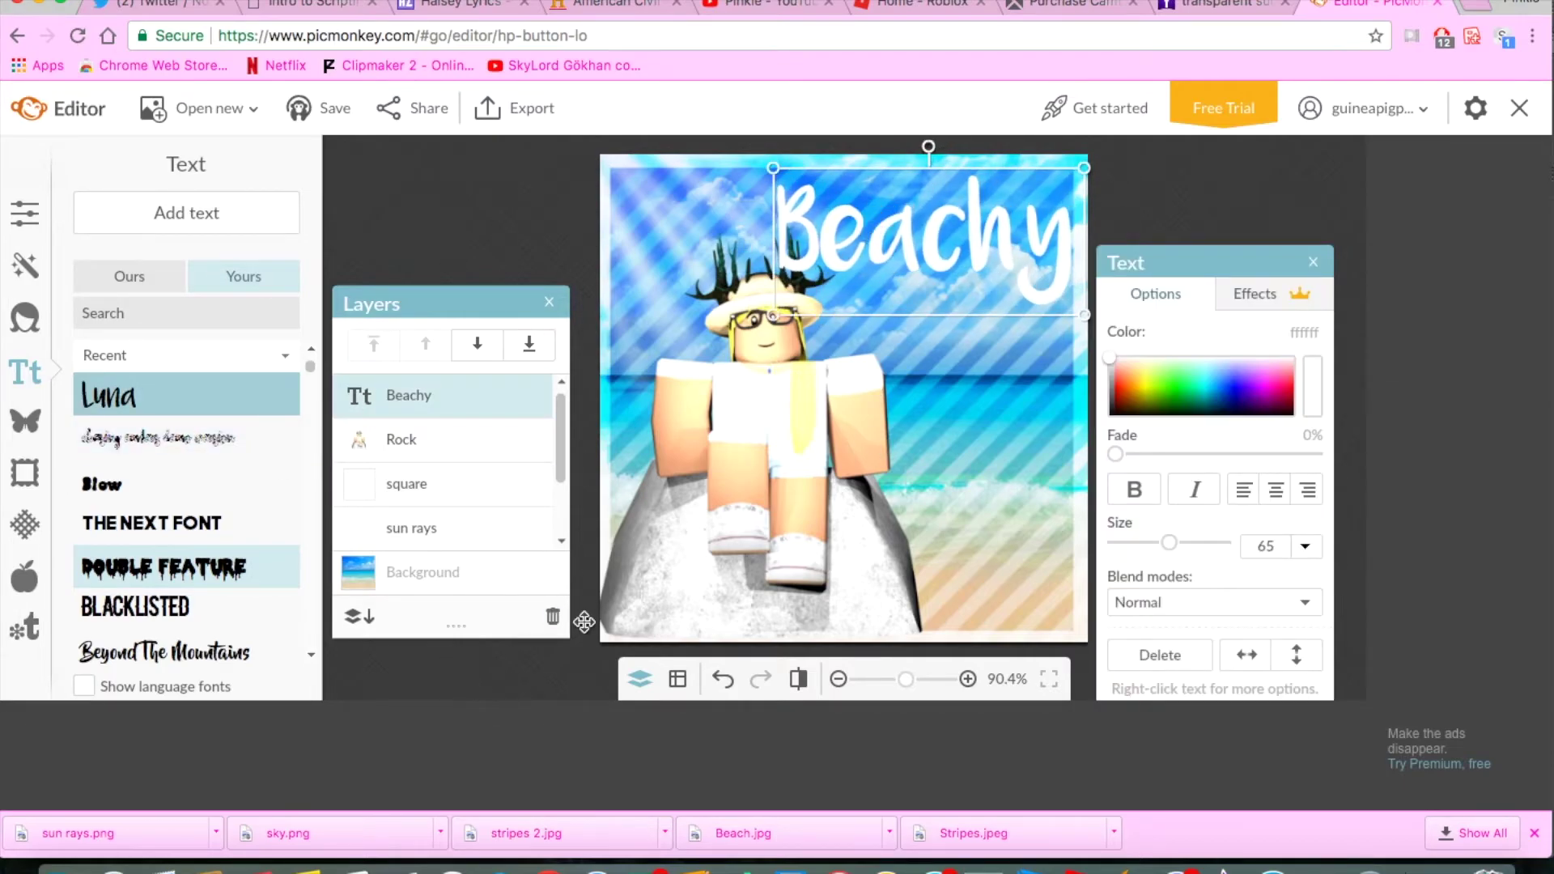
left_click(478, 177)
left_click_drag(310, 365, 310, 362)
left_click_drag(138, 576, 786, 368)
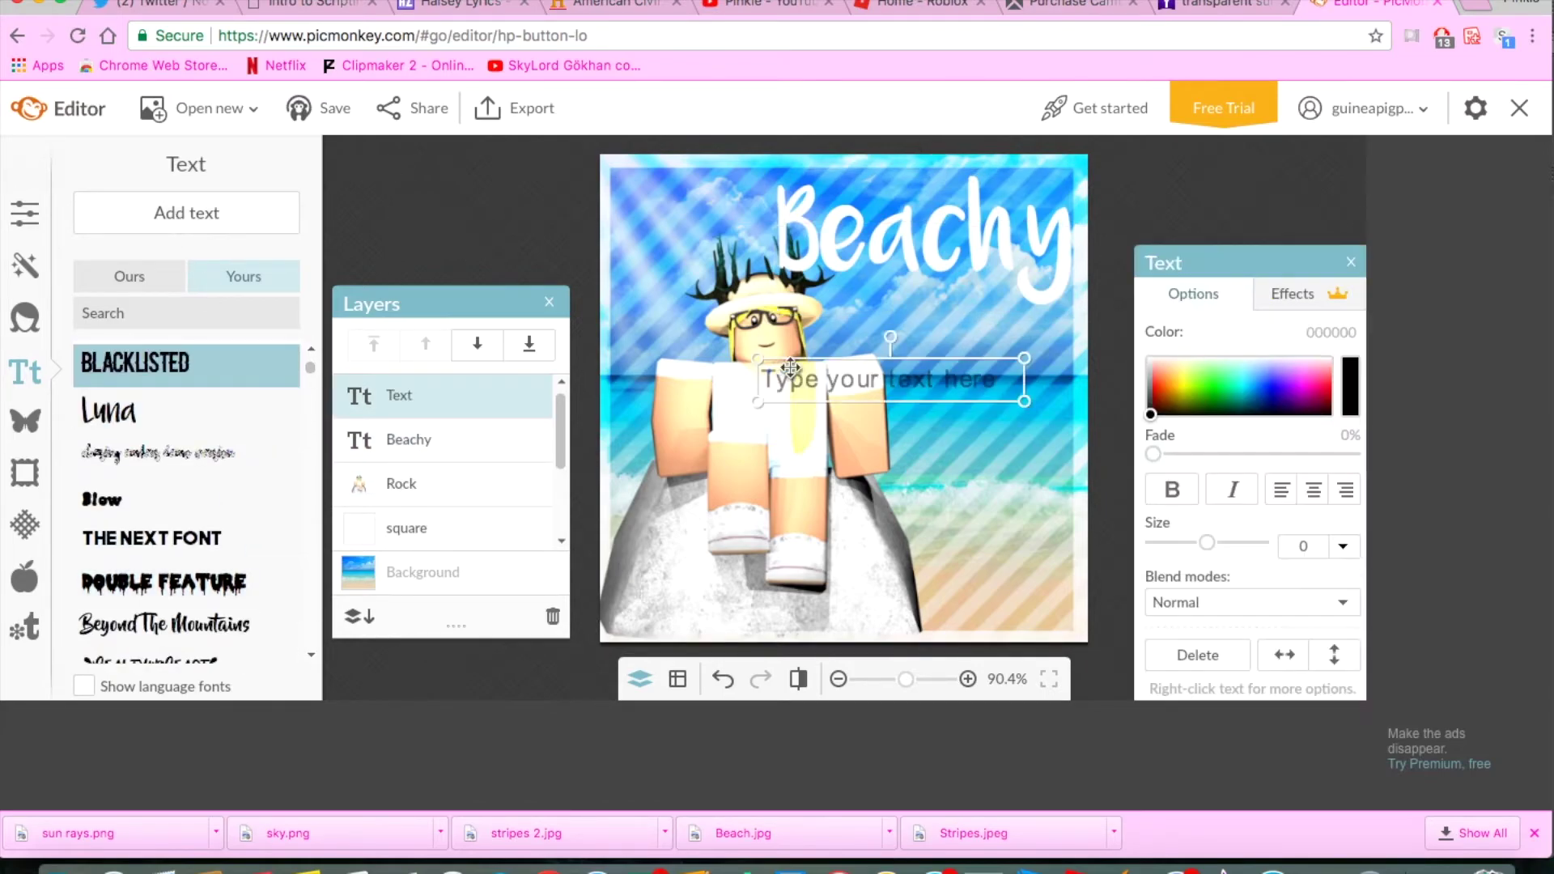
type("GFX")
- Make the GFX text size 99 and position it under Beachy
left_click_drag(1205, 542, 1251, 545)
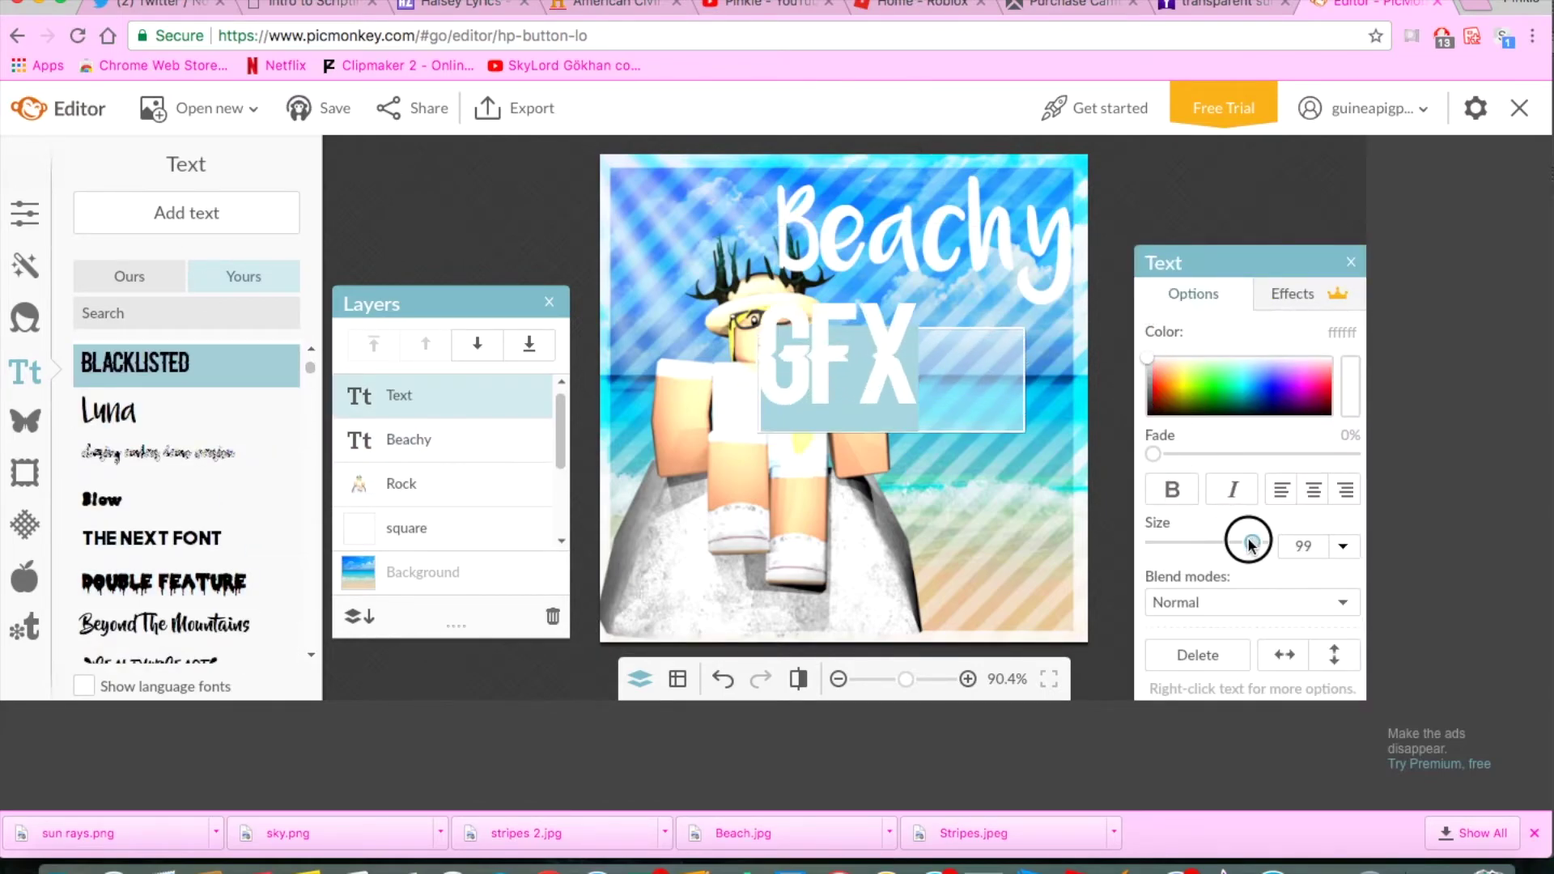
left_click(947, 344)
left_click_drag(954, 370, 859, 376)
mouse_move(903, 325)
left_mouse_down()
mouse_move(958, 412)
mouse_move(963, 368)
left_mouse_up()
mouse_move(945, 260)
left_mouse_down()
mouse_move(981, 305)
mouse_move(959, 267)
left_mouse_up()
left_click_drag(963, 372, 945, 333)
- Duplicate the Beachy title as a pale yellow copy offset up and left
left_click(898, 219)
right_click(898, 220)
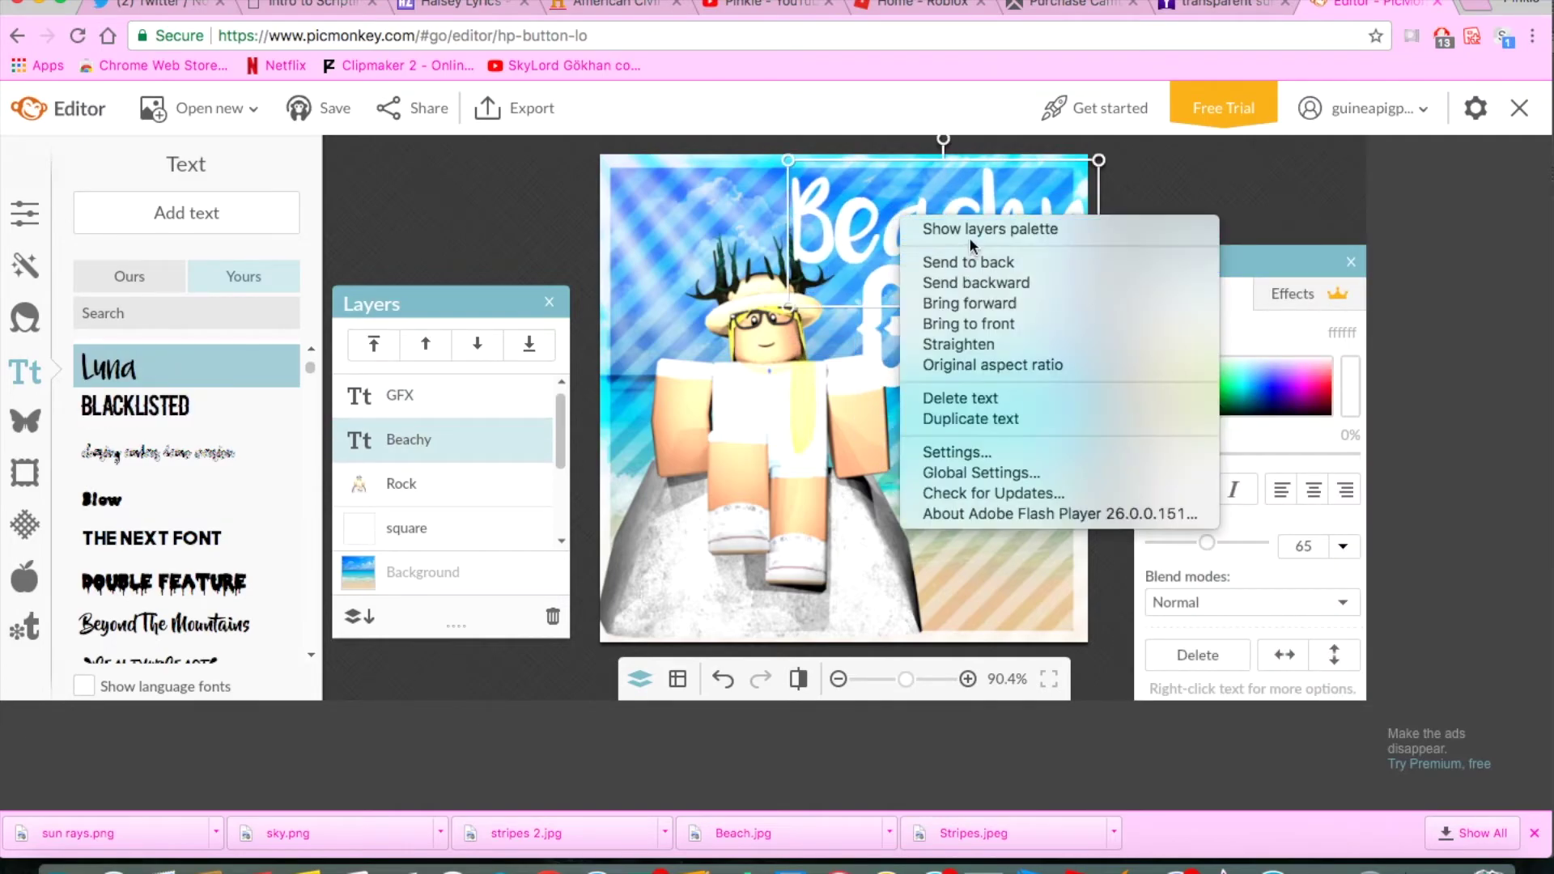
left_click(984, 418)
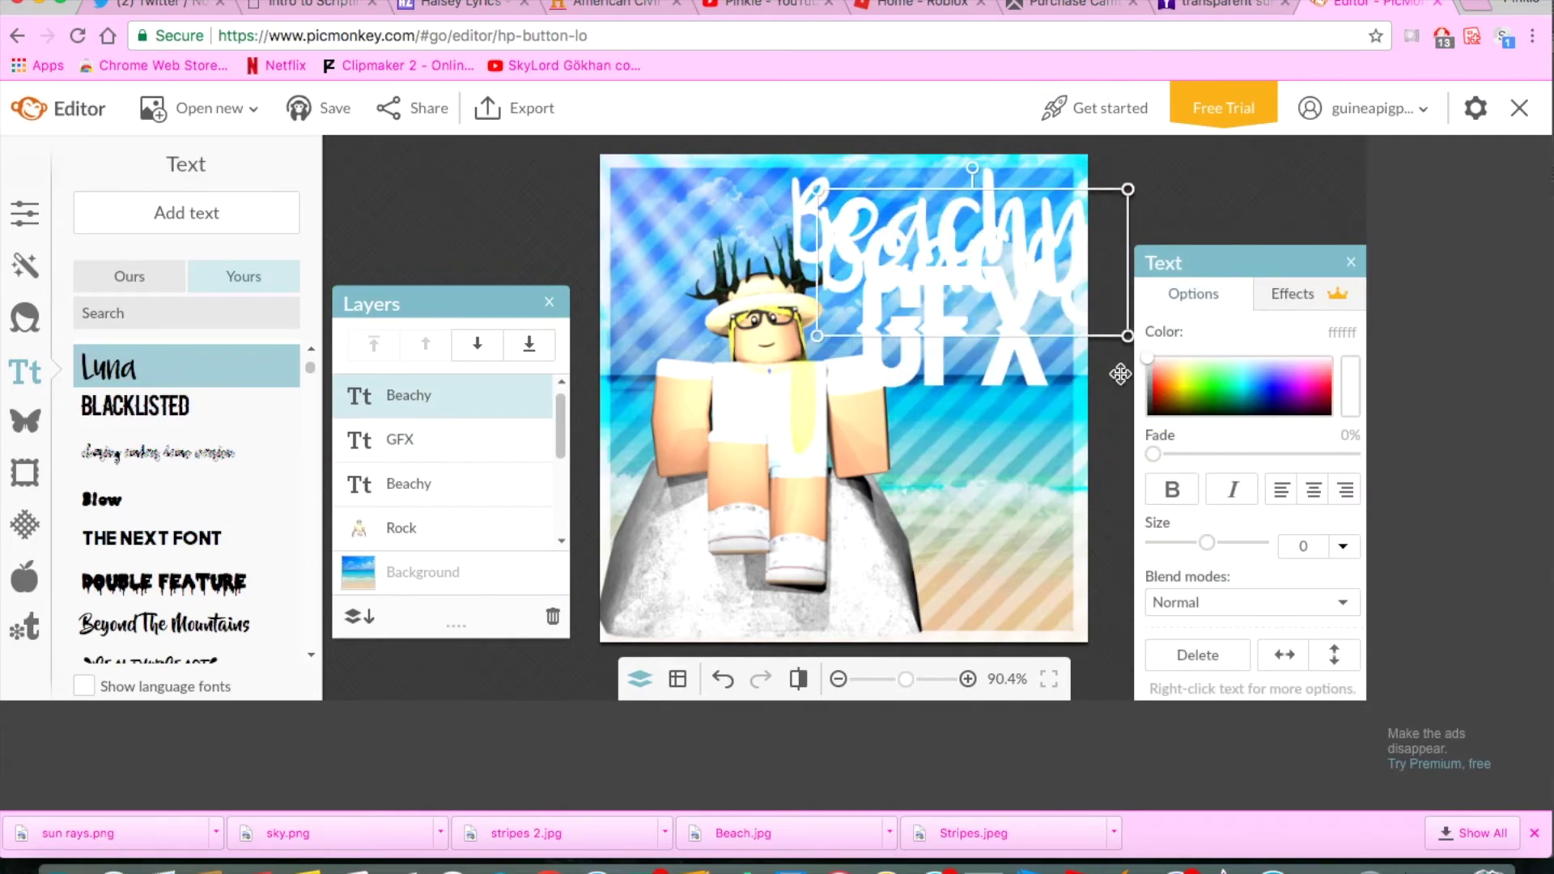
left_click(1243, 382)
left_click(1244, 366)
left_click_drag(902, 283, 876, 252)
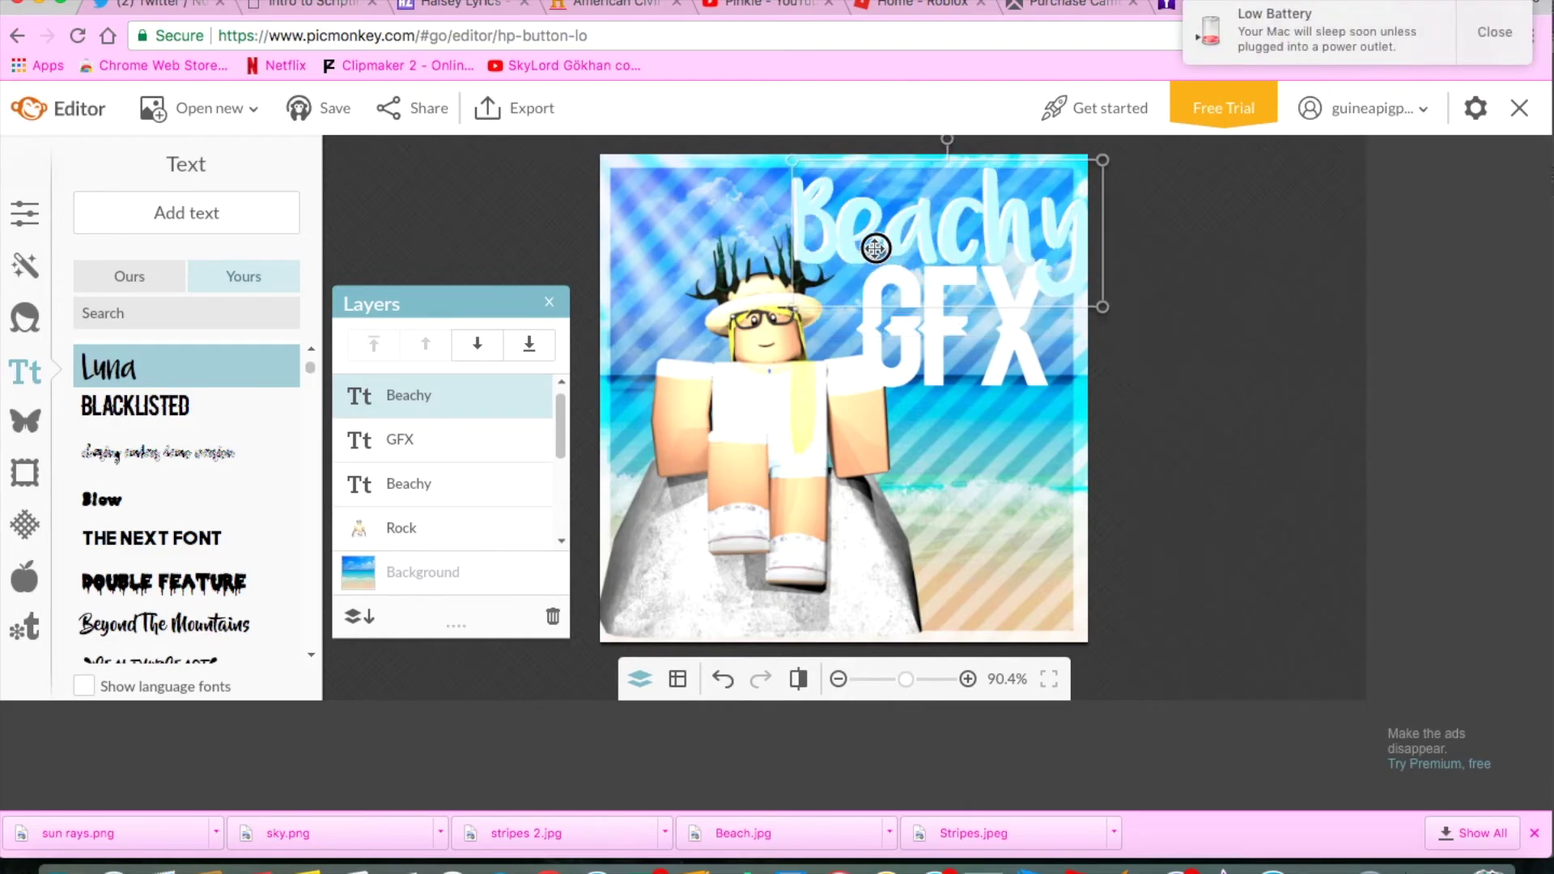
- Duplicate GFX as a pale green copy offset up and left, then select the sky layer
right_click(955, 351)
left_click(1028, 551)
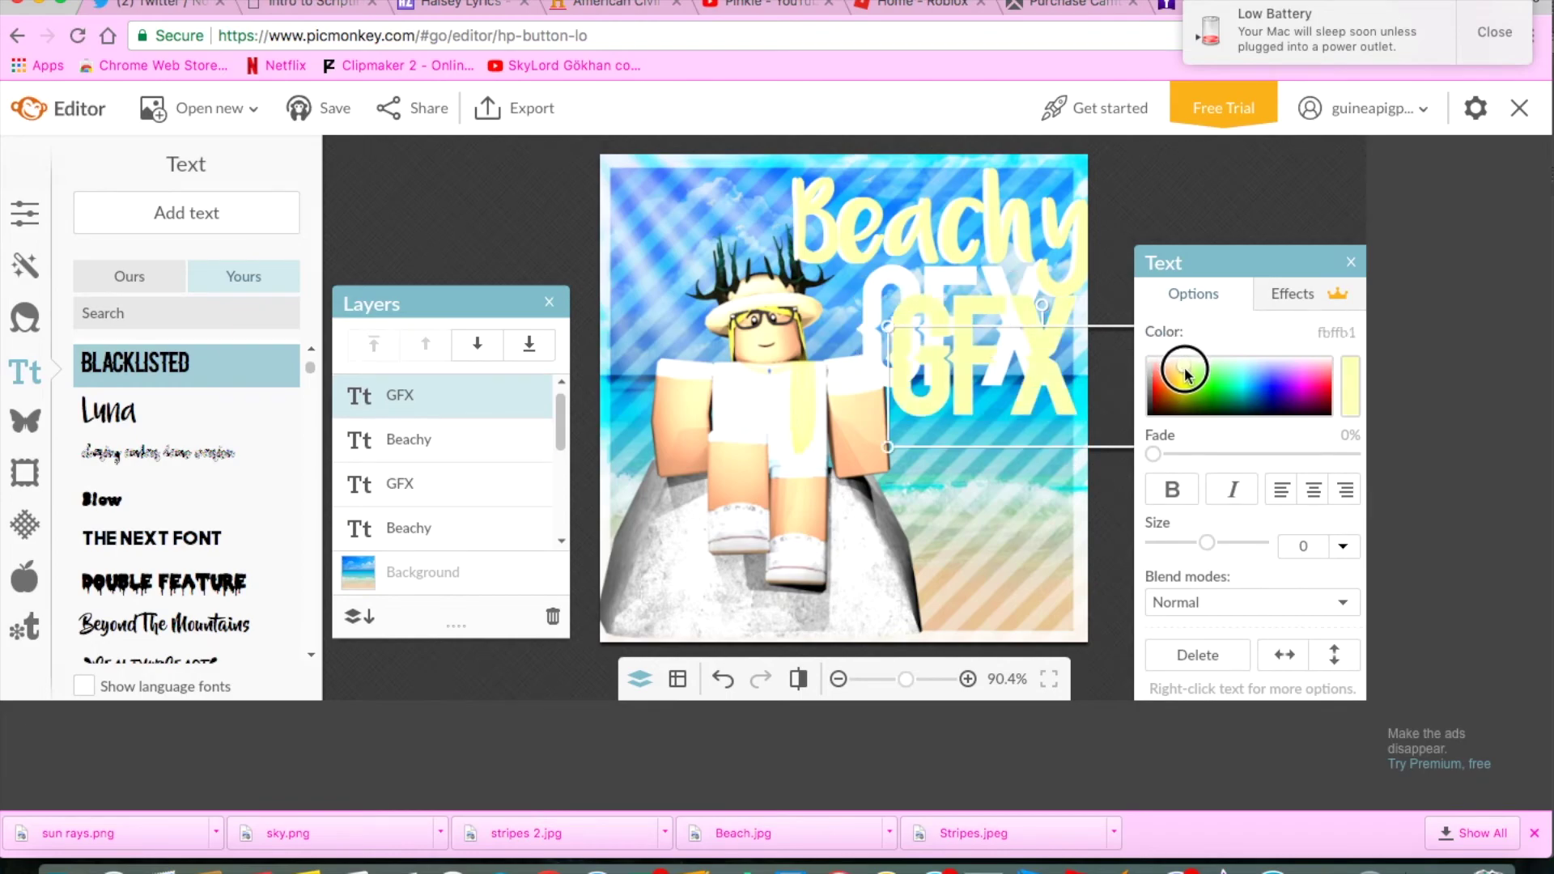
left_click(1214, 368)
left_click_drag(945, 376, 923, 348)
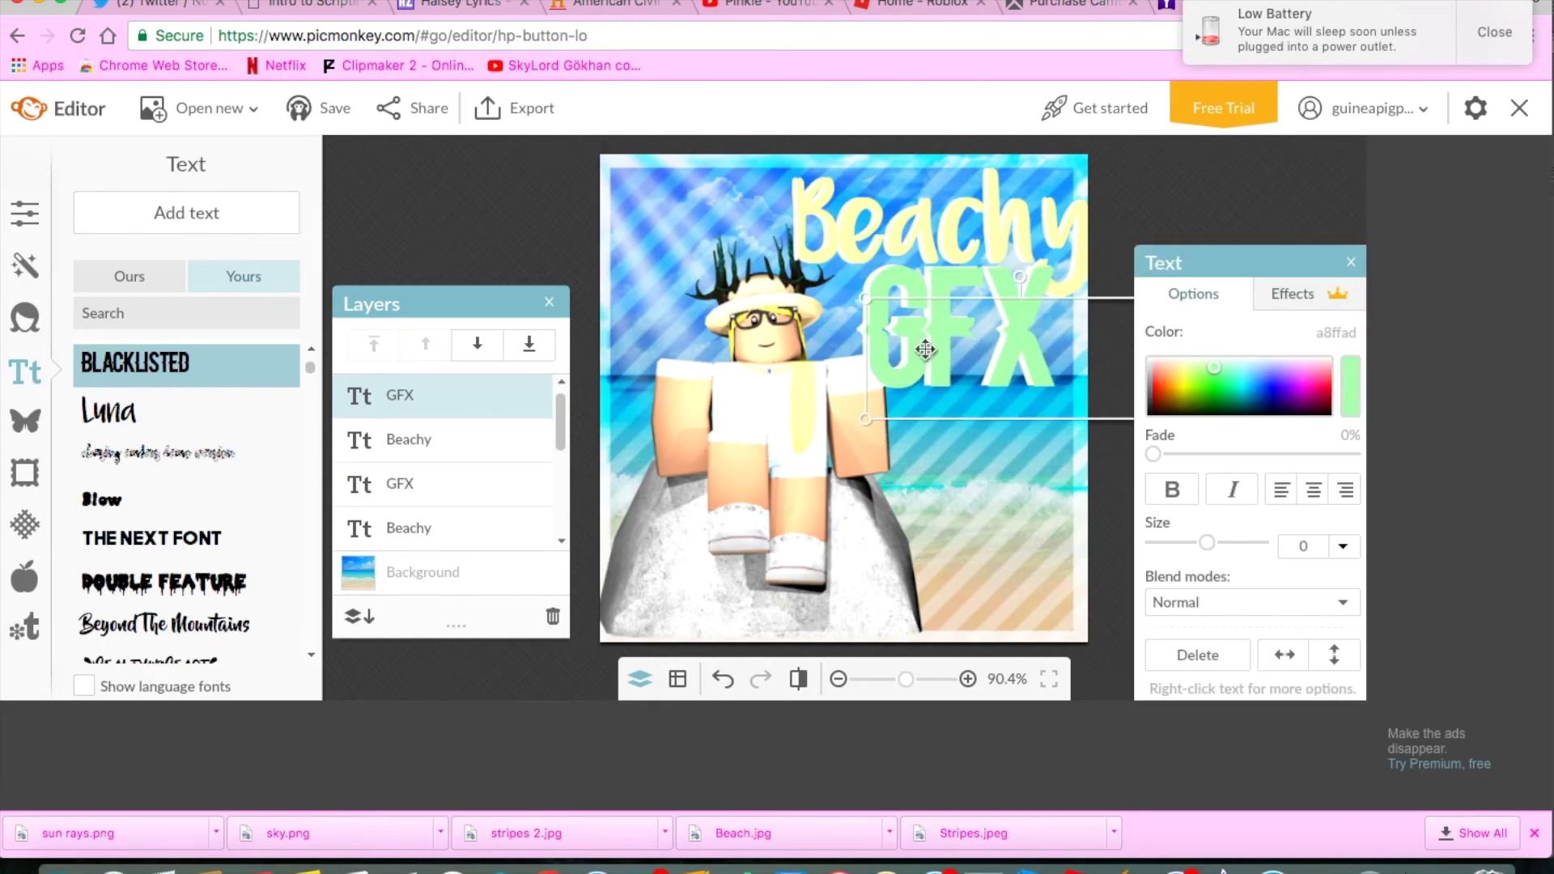
left_click(416, 527)
scroll(437, 486, "down", 3)
left_click(397, 527)
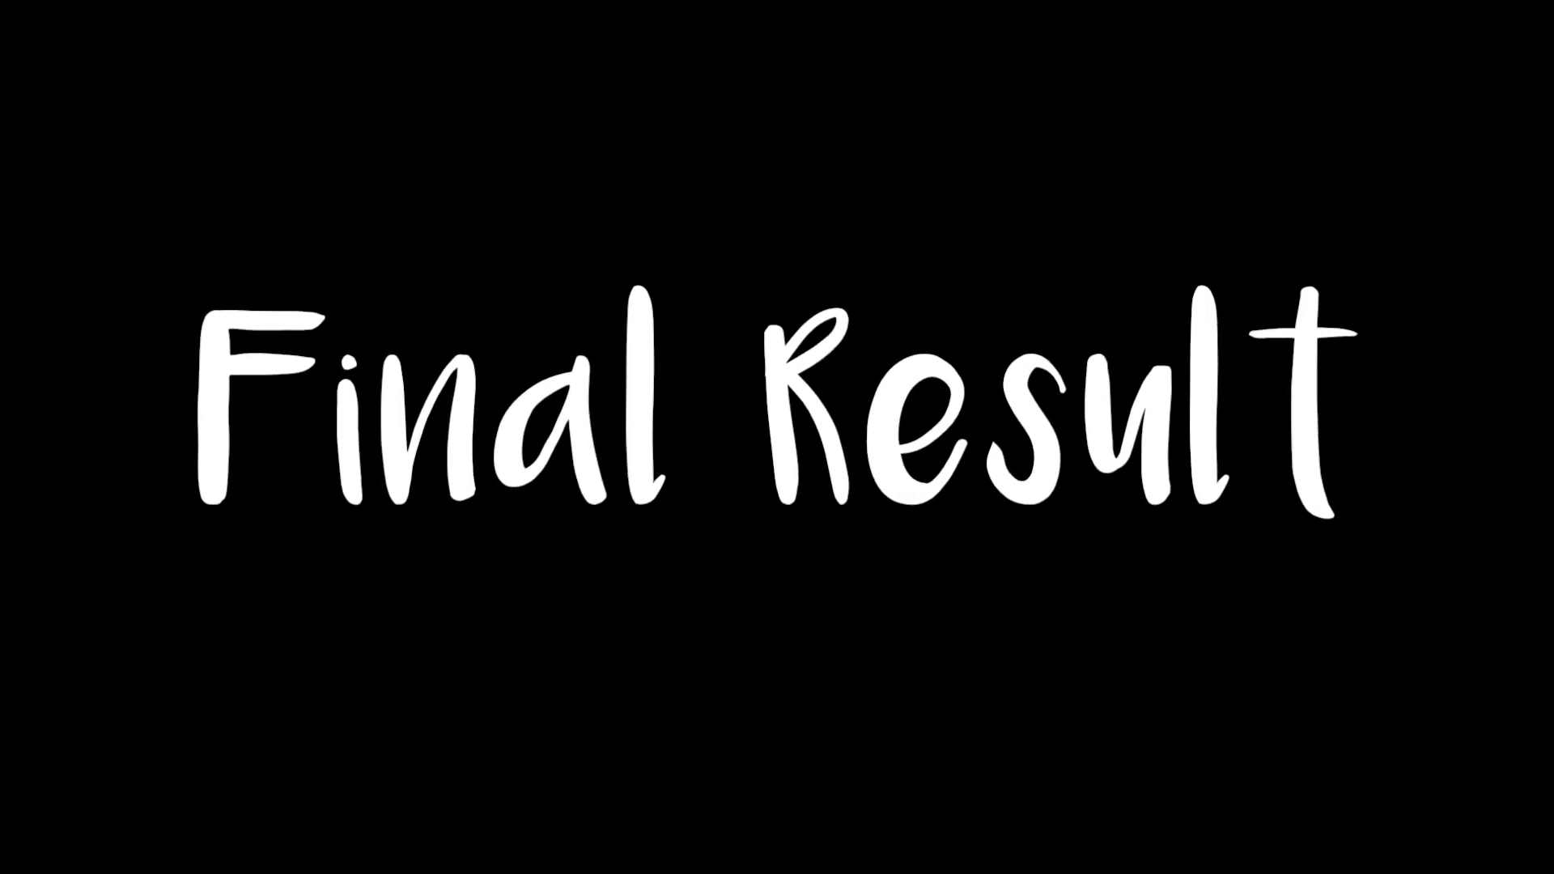